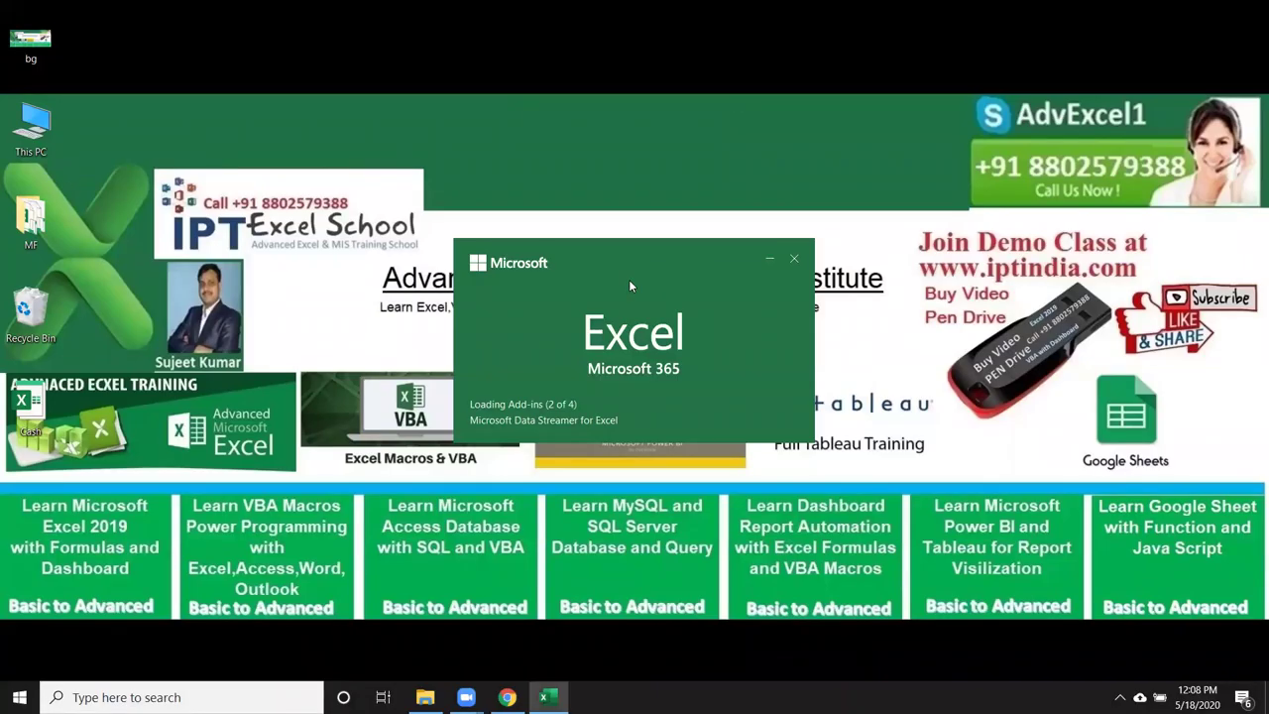
Start Excel and create a new blank workbook, Book1
drag(631, 285, 618, 487)
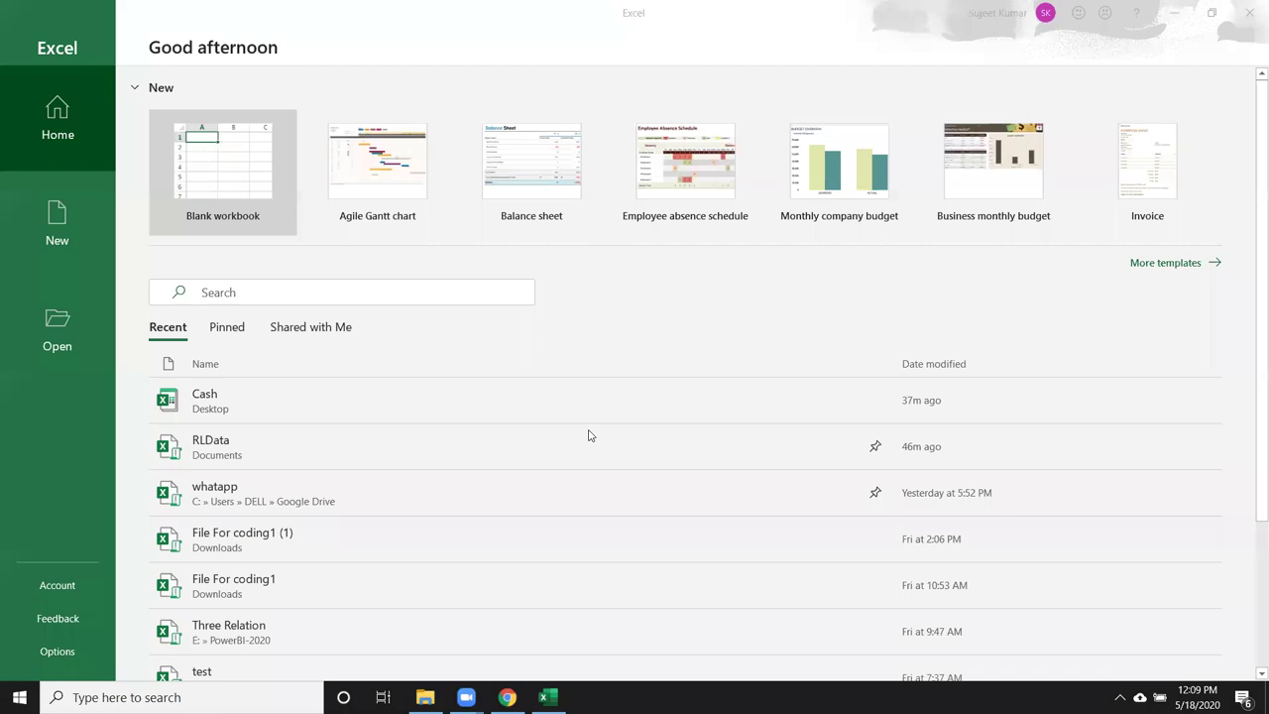
click(220, 159)
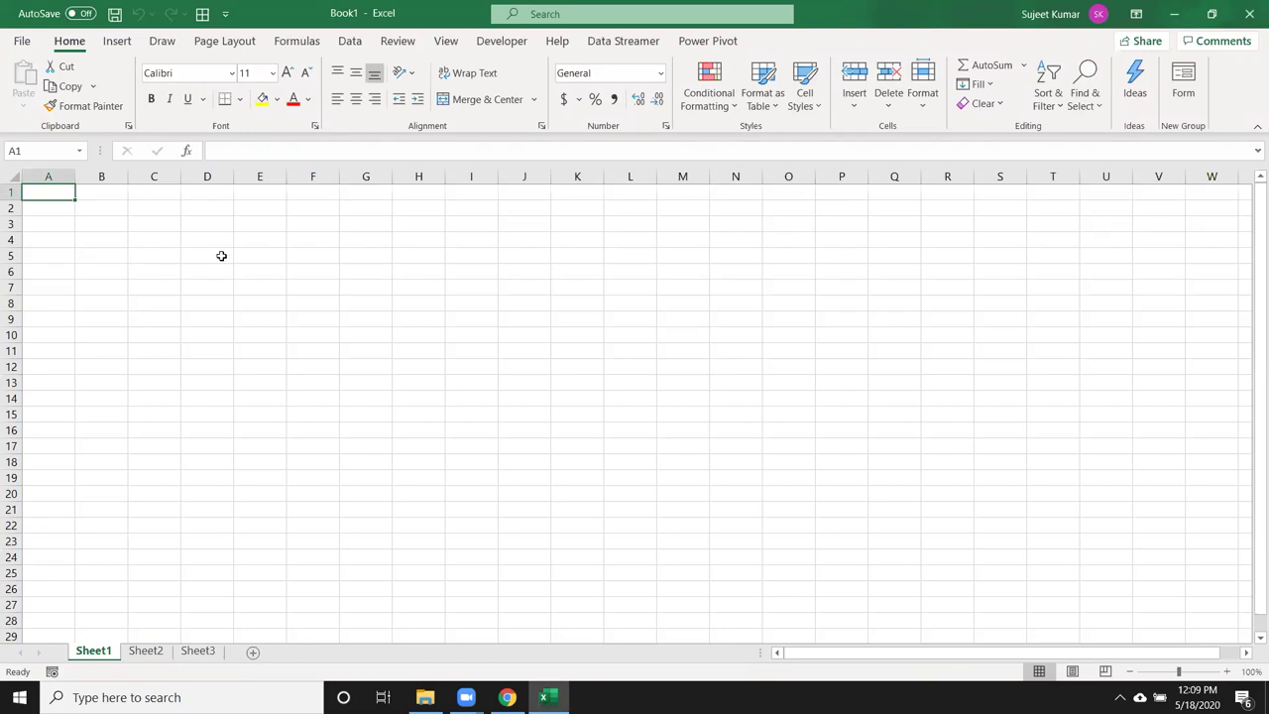
Enter VBA in cell A2 and Macros in cell B3
key(Down)
text(VBA)
key(Return)
key(Up)
key(Right)
key(Down)
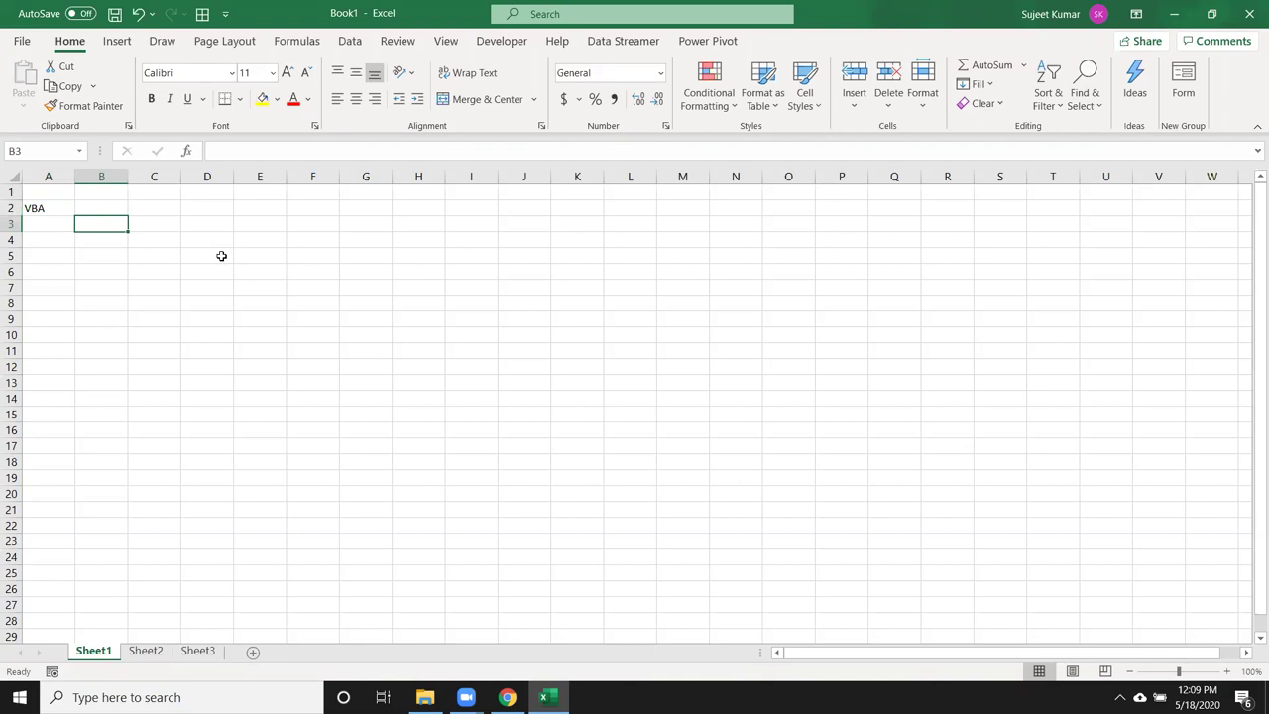
text(Macros)
key(Return)
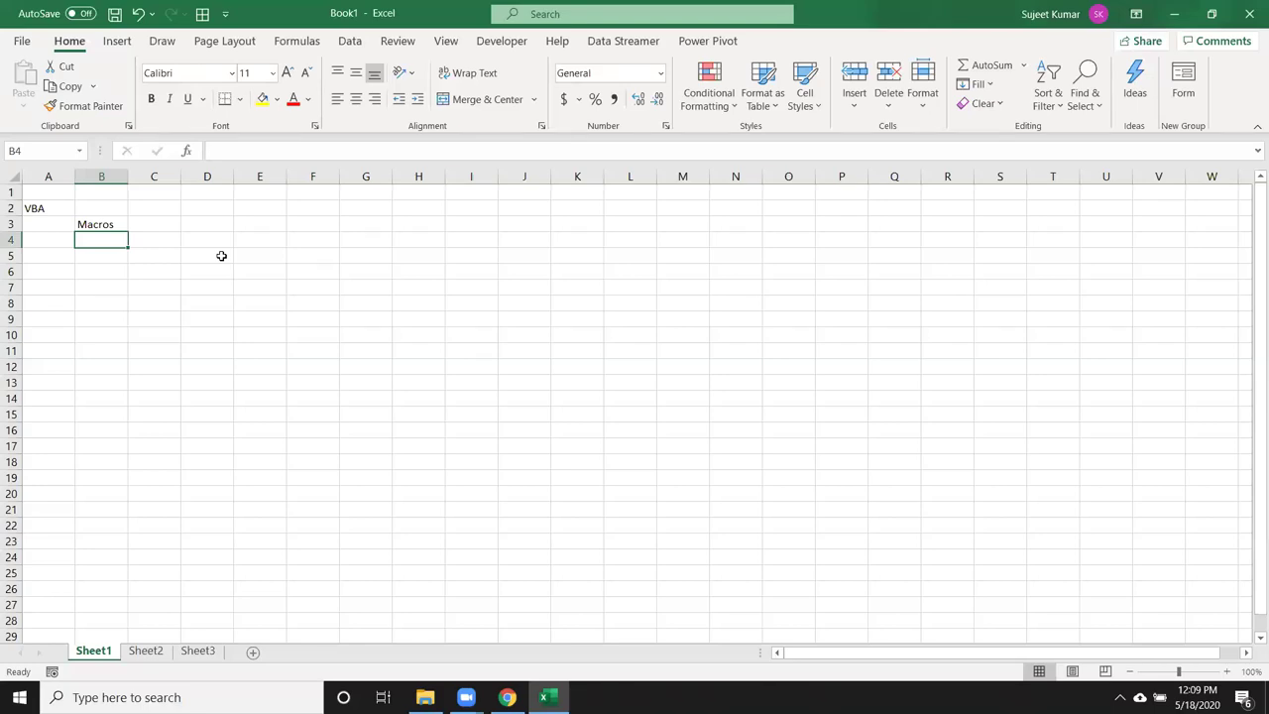
Enter Function in B6, then start a =vl formula in C8 and cancel it
key(Down)
key(Down)
text(Function)
key(Return)
key(Down)
key(Down)
key(Down)
key(Down)
key(Up)
key(Up)
key(Up)
key(Right)
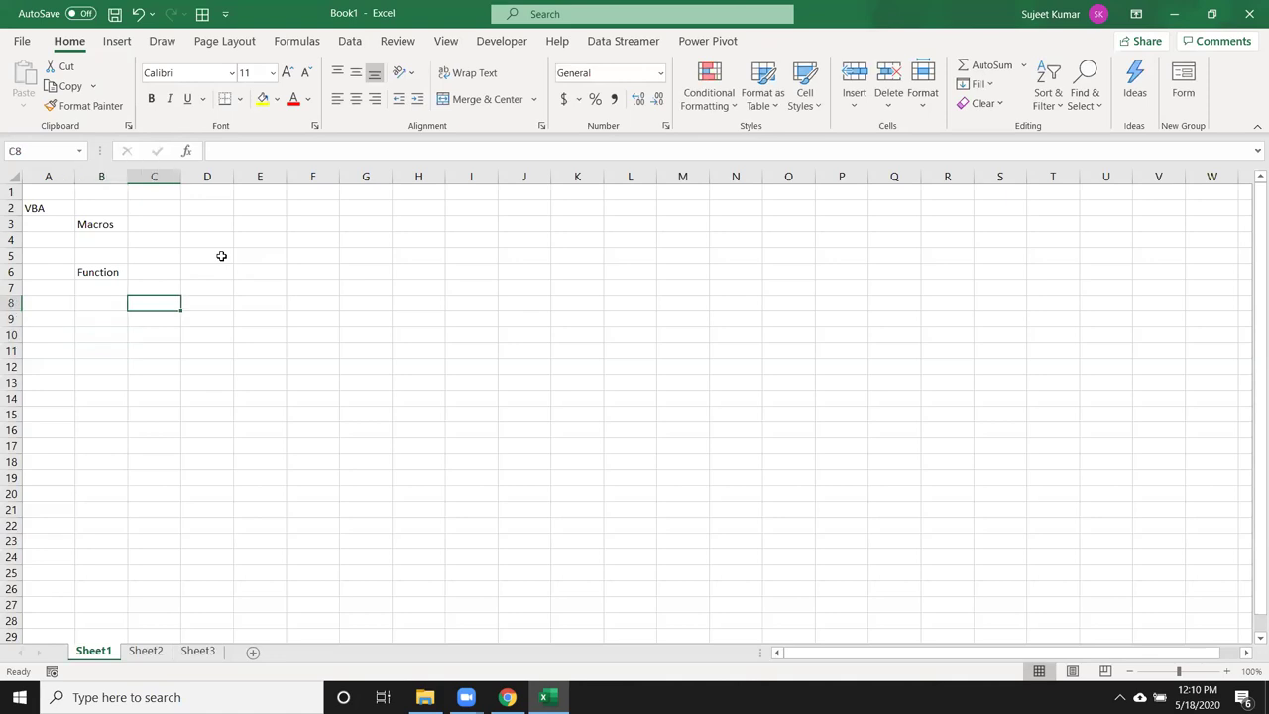
text(=vl)
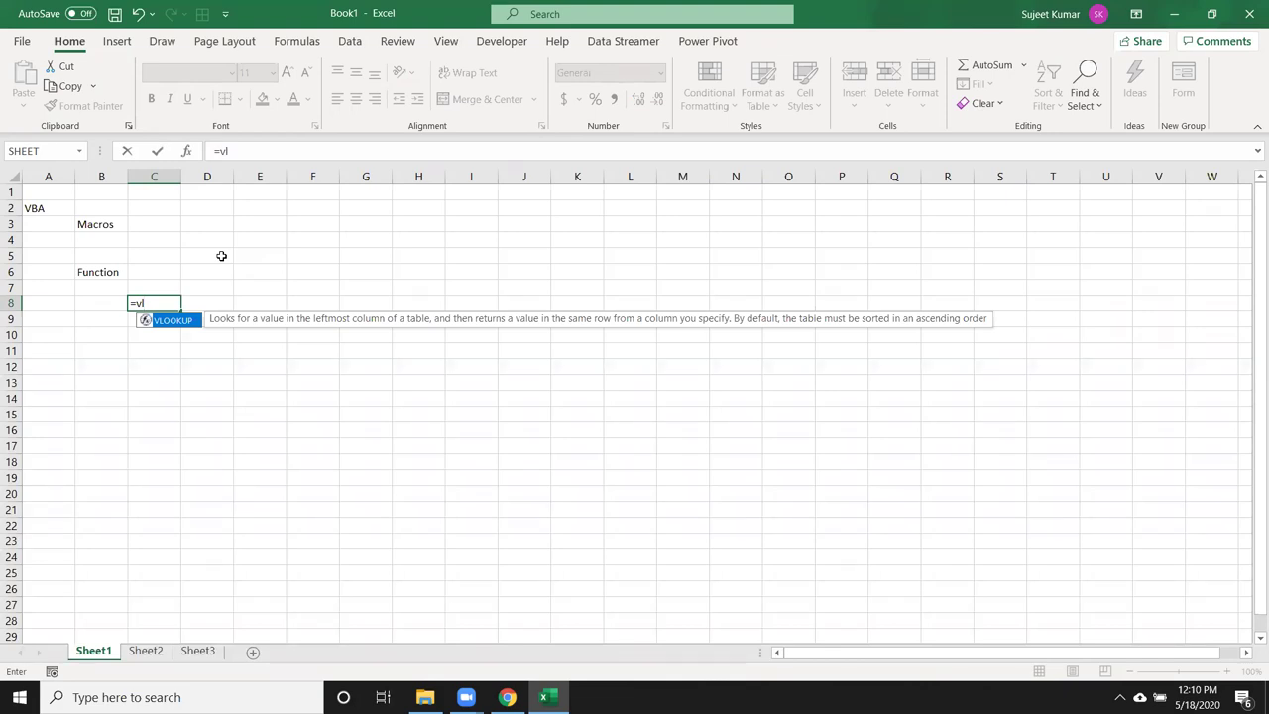
key(Escape)
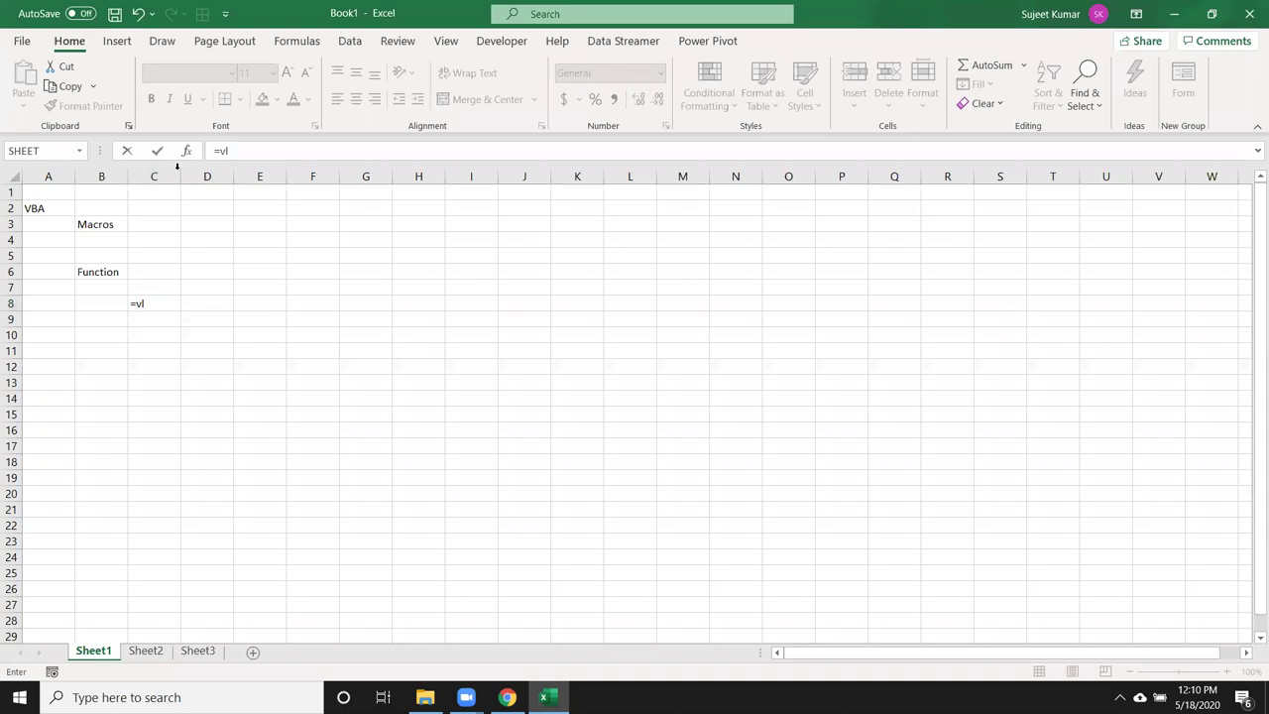
click(165, 302)
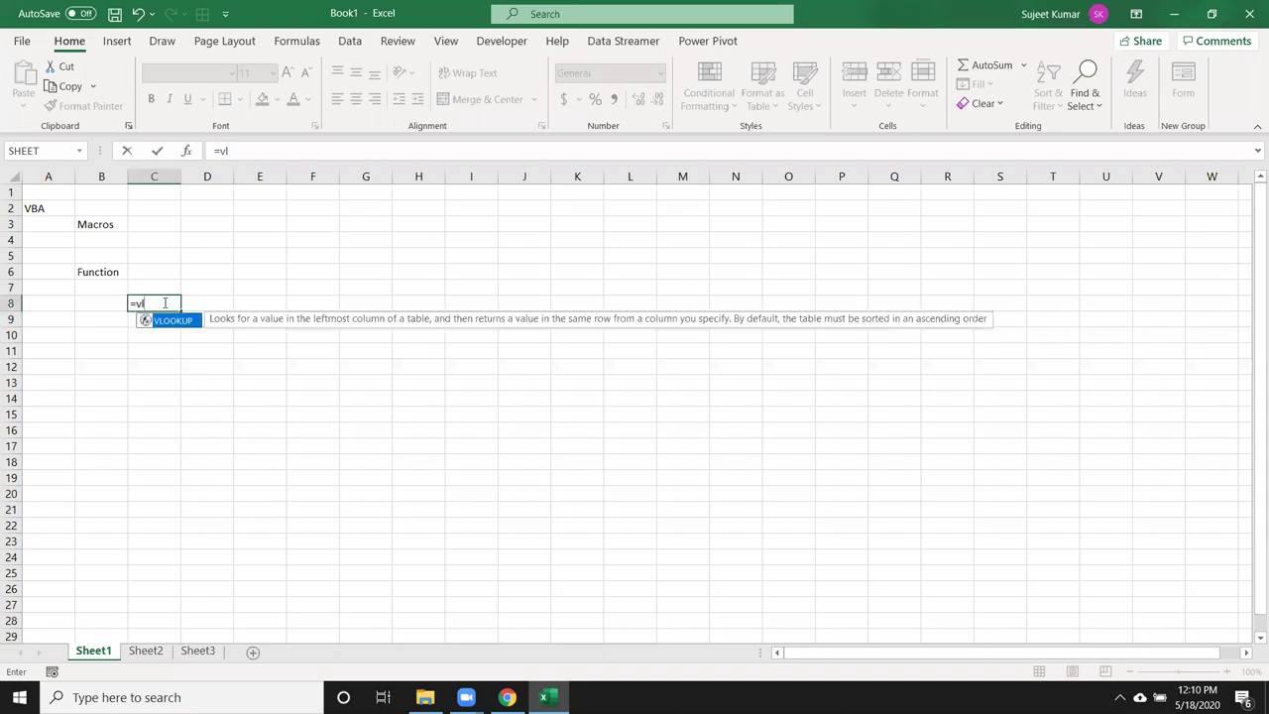
key(Escape)
Enter Userform in cell B9
key(Down)
key(Left)
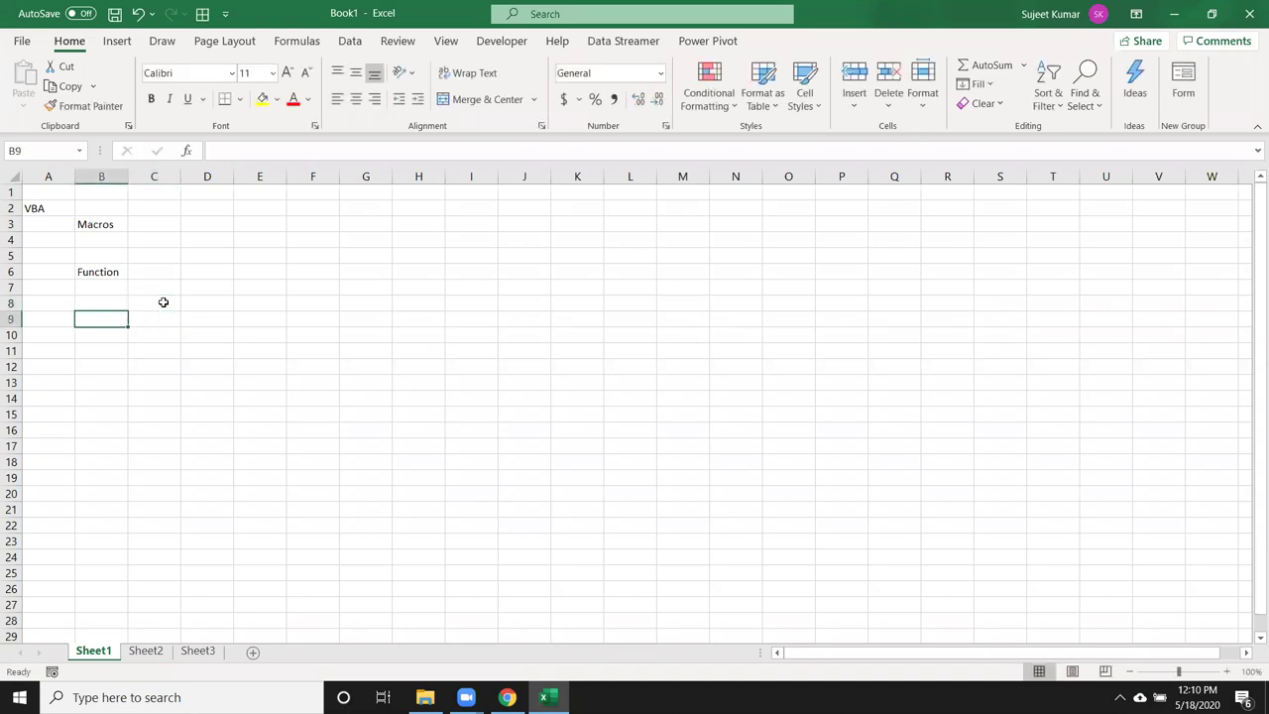
text(Userform)
key(Return)
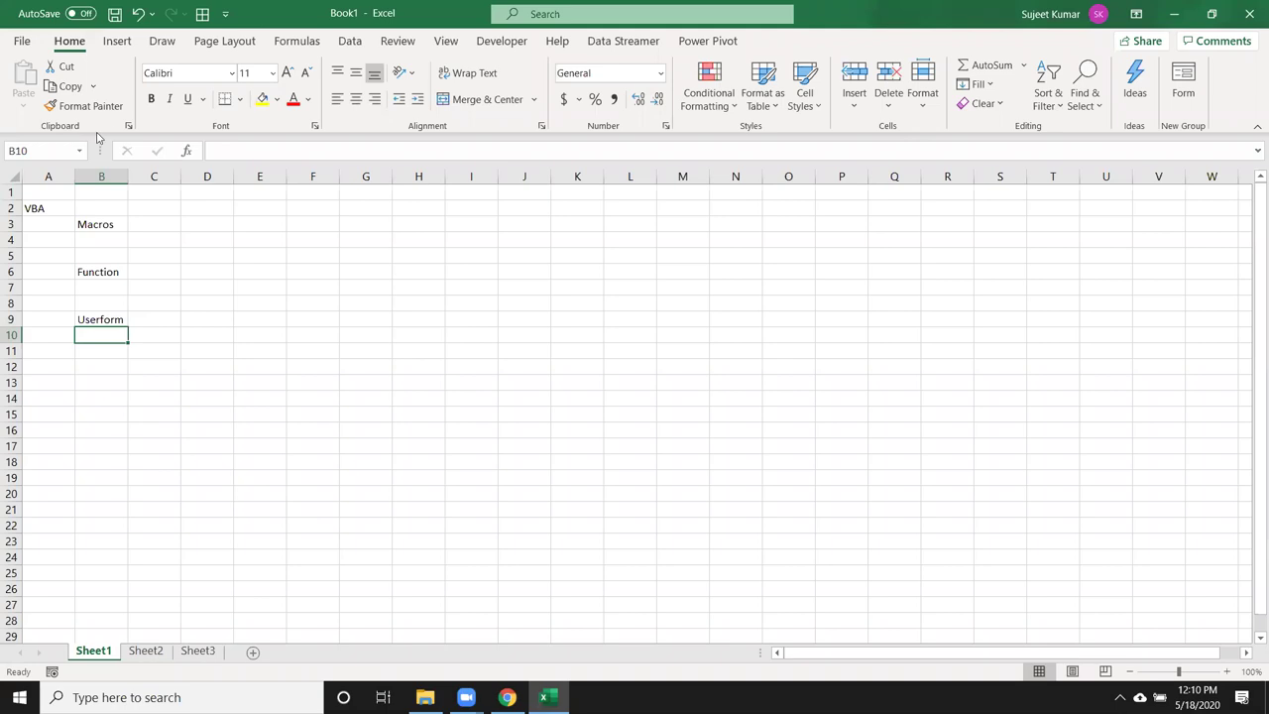
click(128, 126)
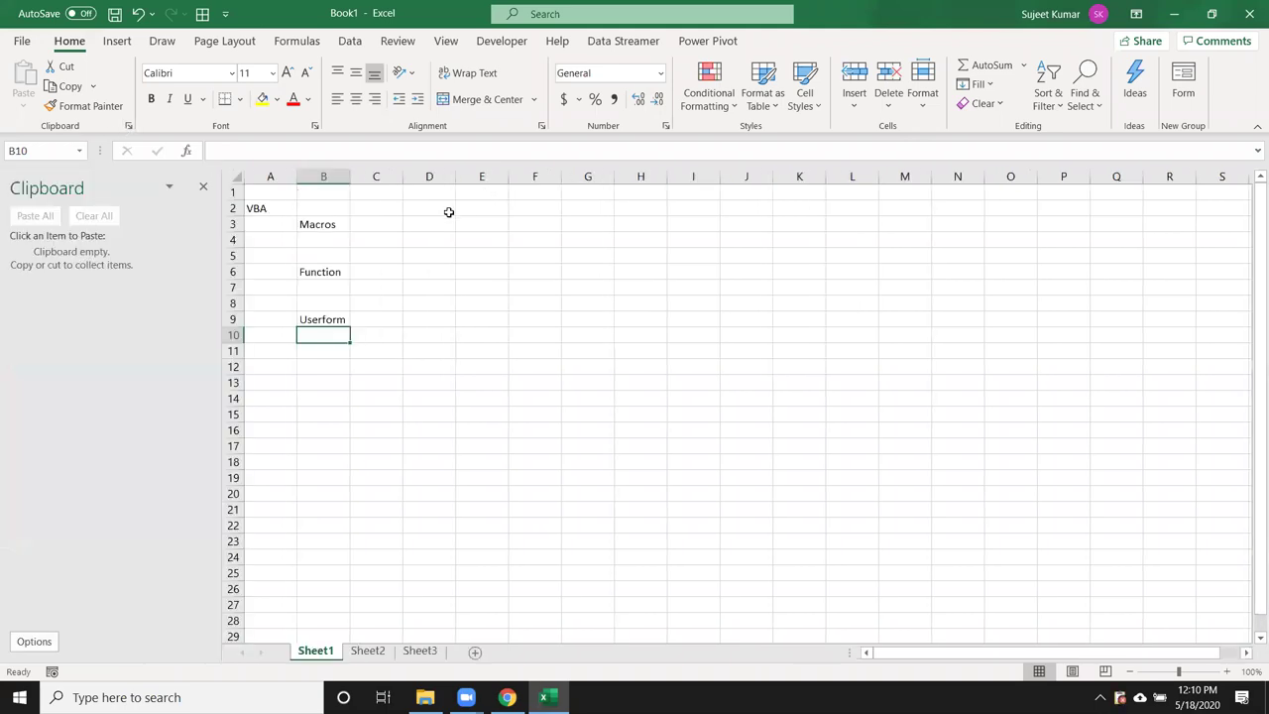
click(203, 189)
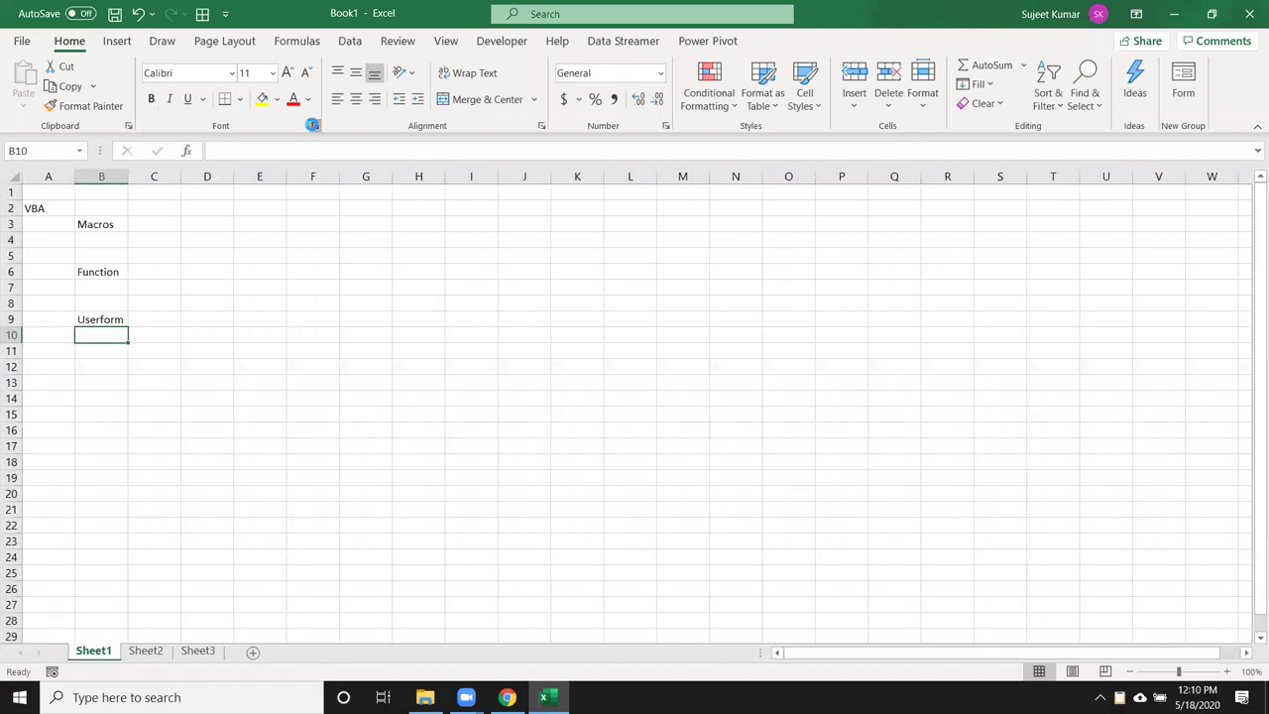
key(ctrl+shift+f)
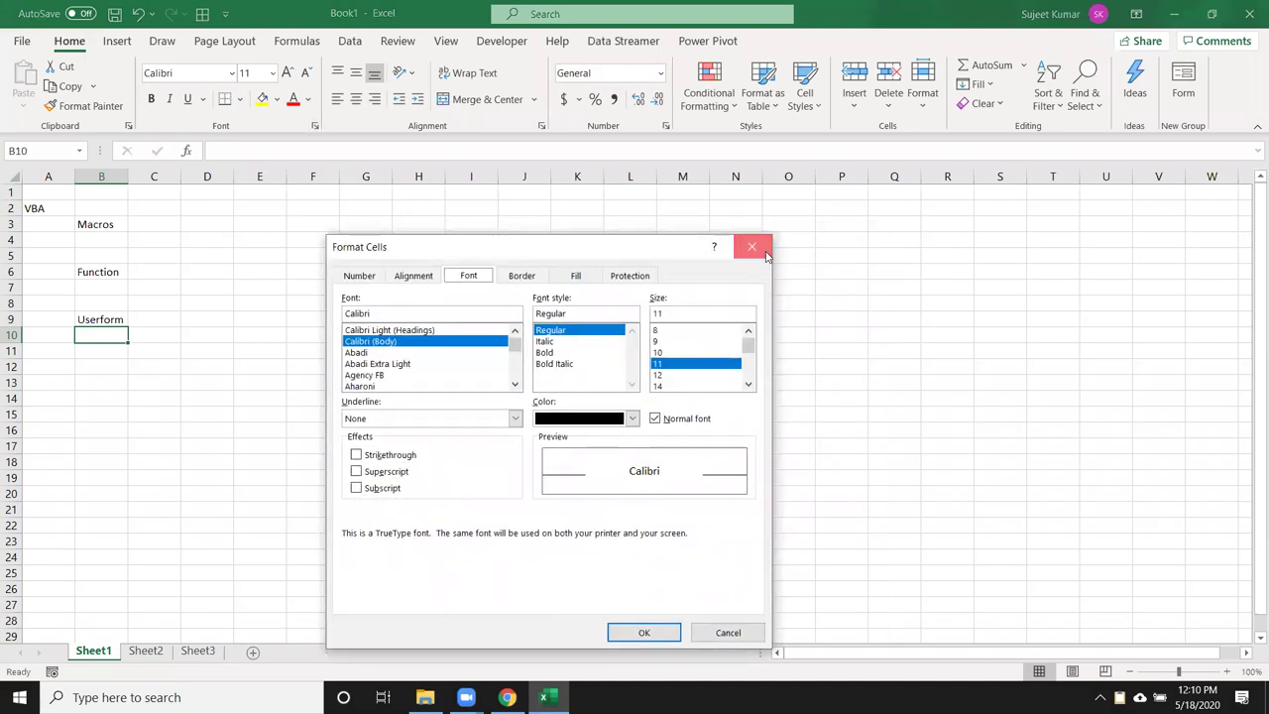
click(751, 246)
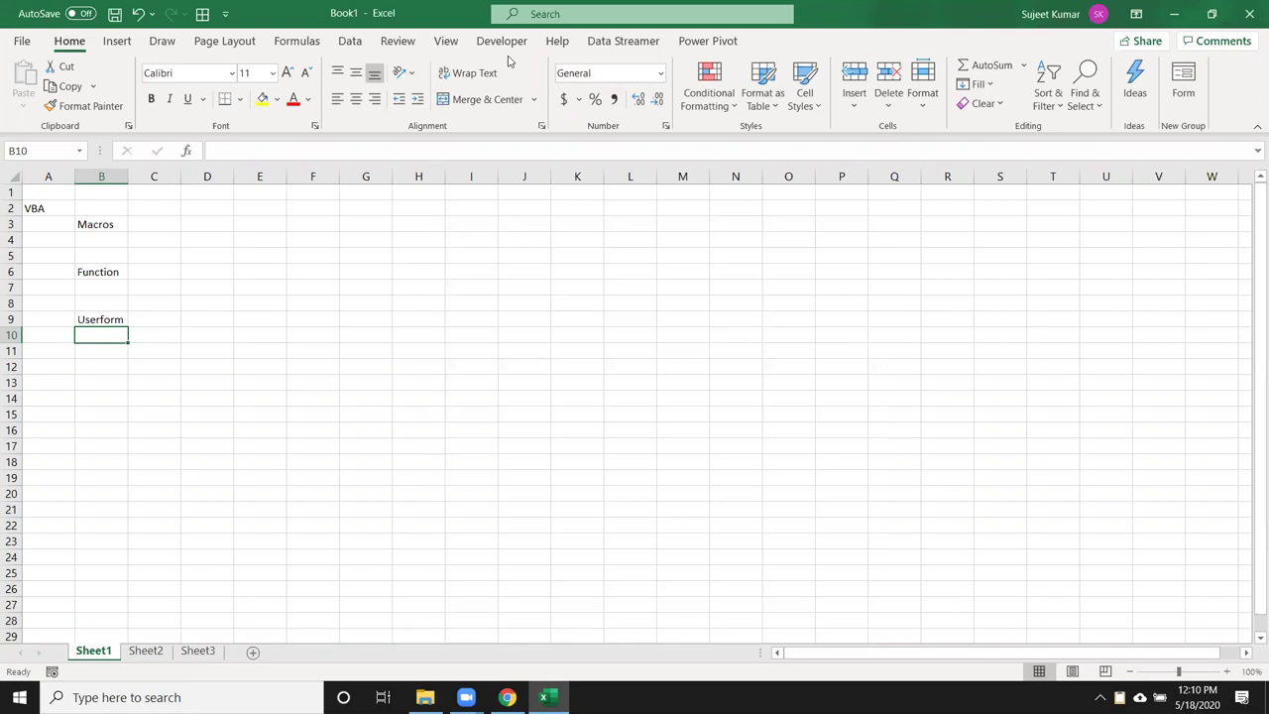
click(94, 222)
click(105, 273)
click(111, 334)
Confirm Developer is ticked under Customize Ribbon, cancel Options, and show the Developer tab
click(21, 42)
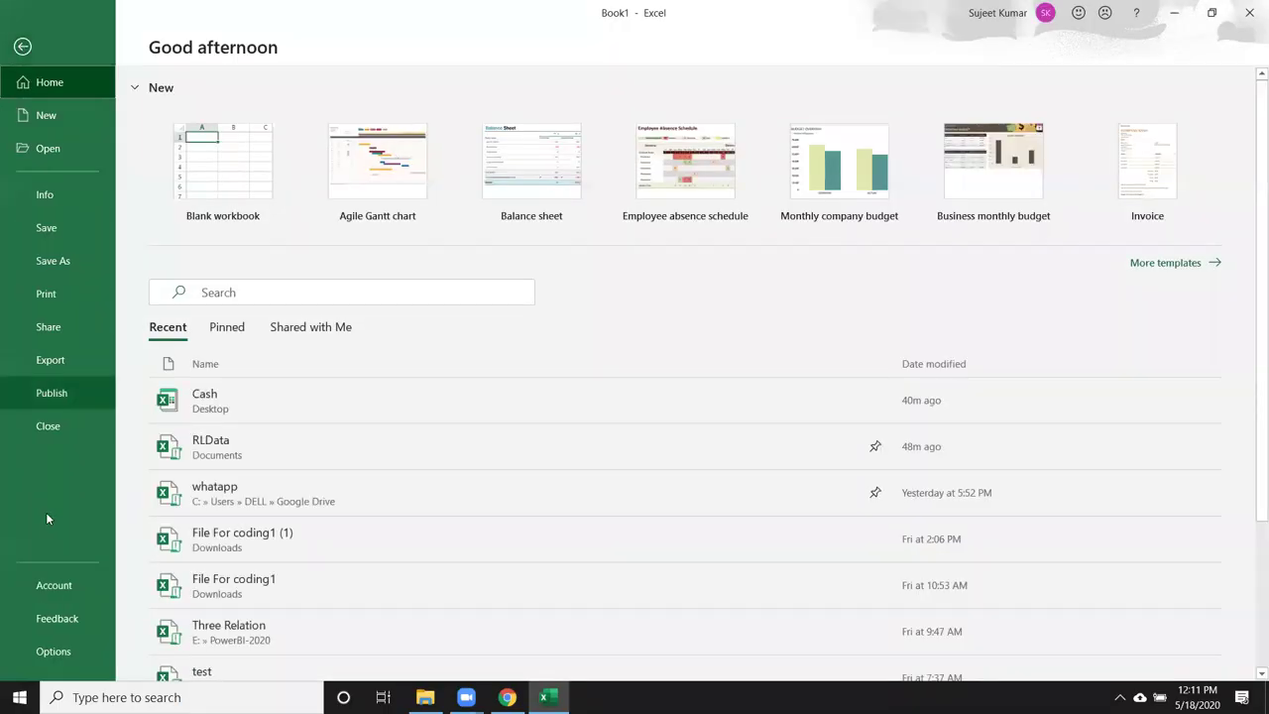
click(53, 652)
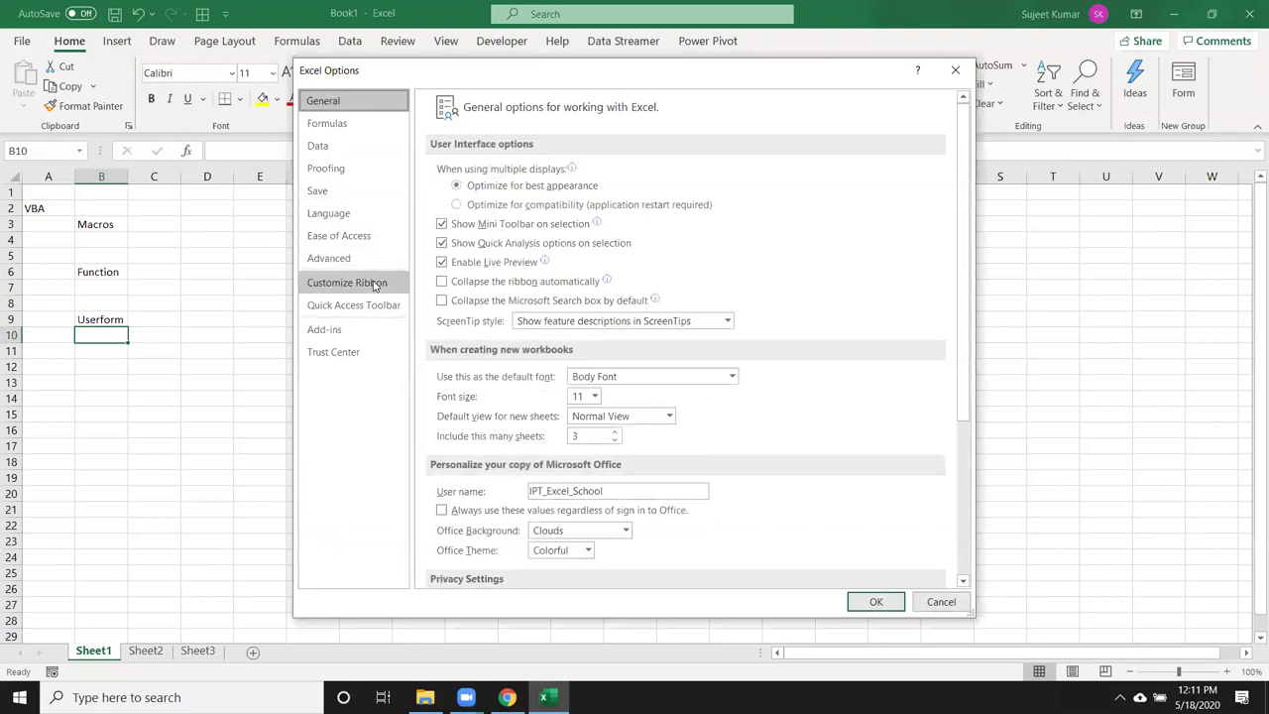
click(374, 285)
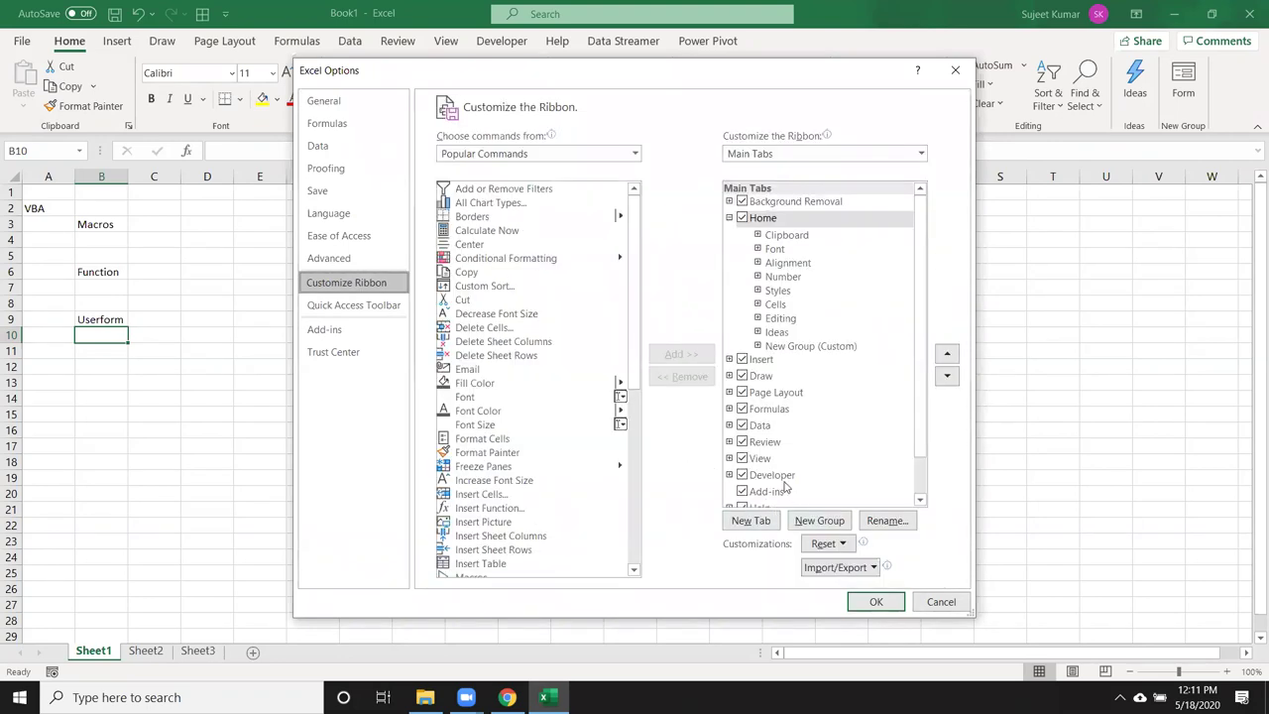
click(941, 602)
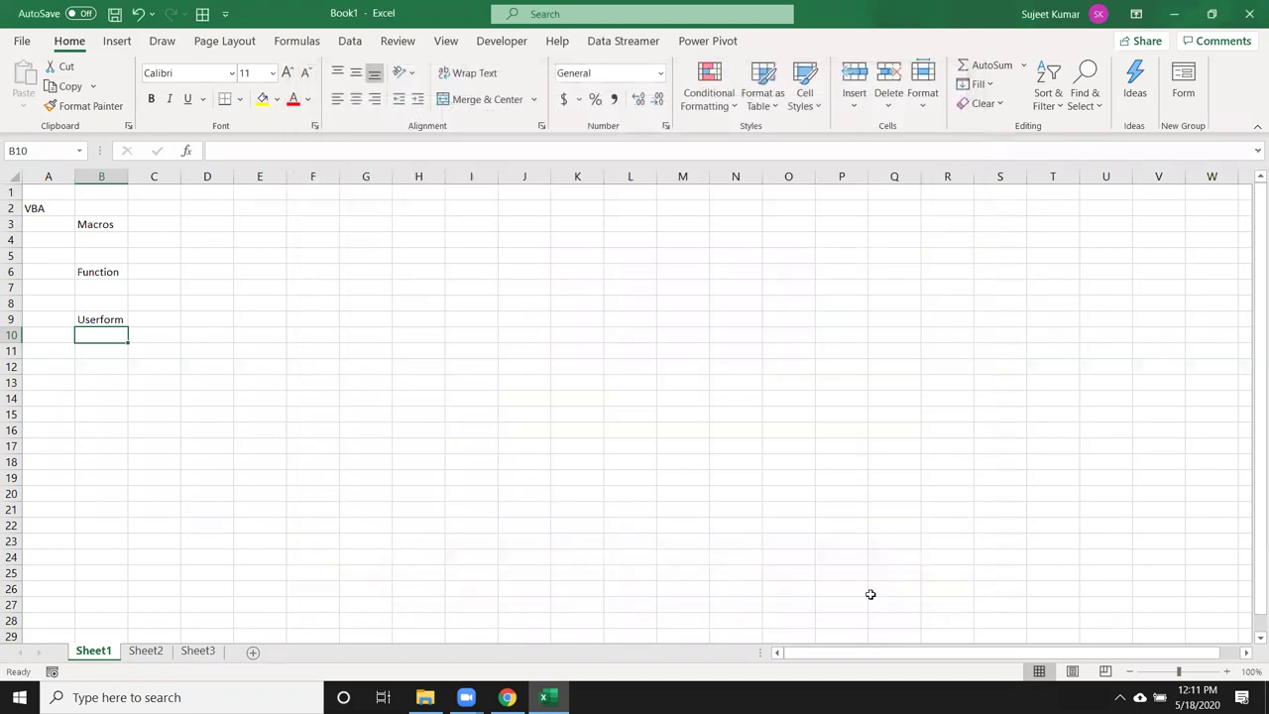
click(490, 46)
Check Macro Security is set to Enable all macros, then close the Trust Center
click(111, 108)
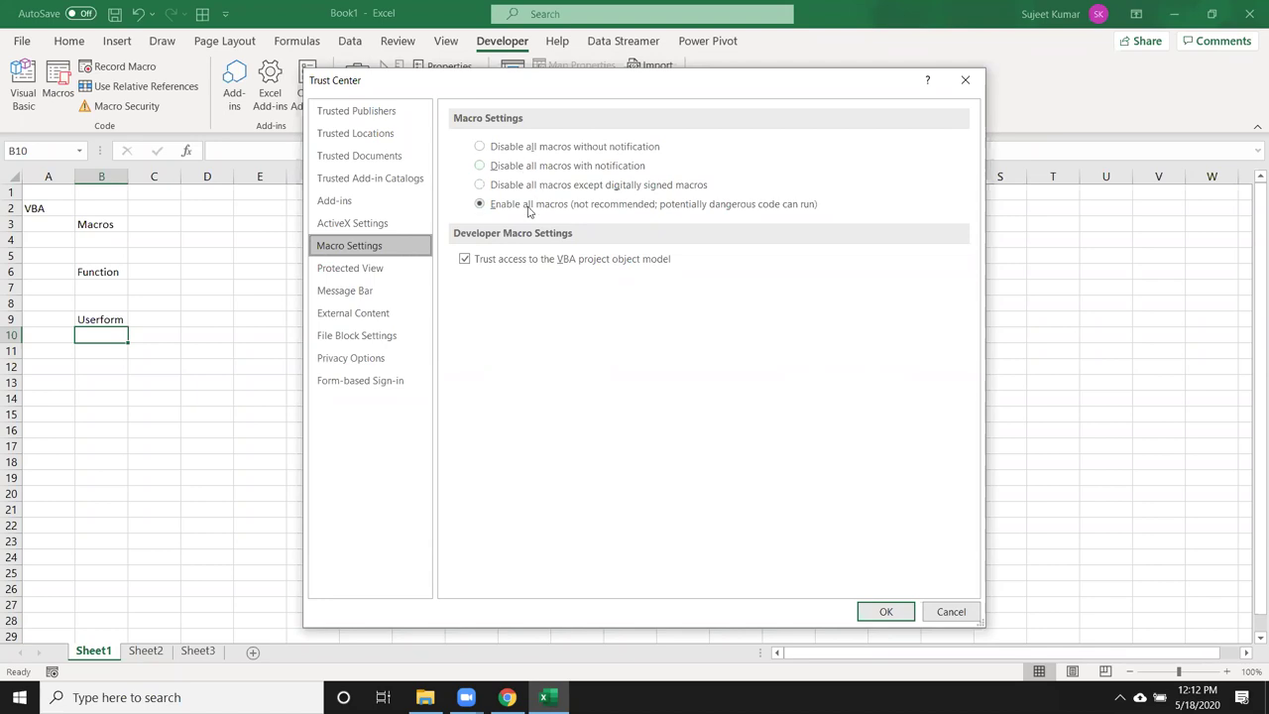
key(Return)
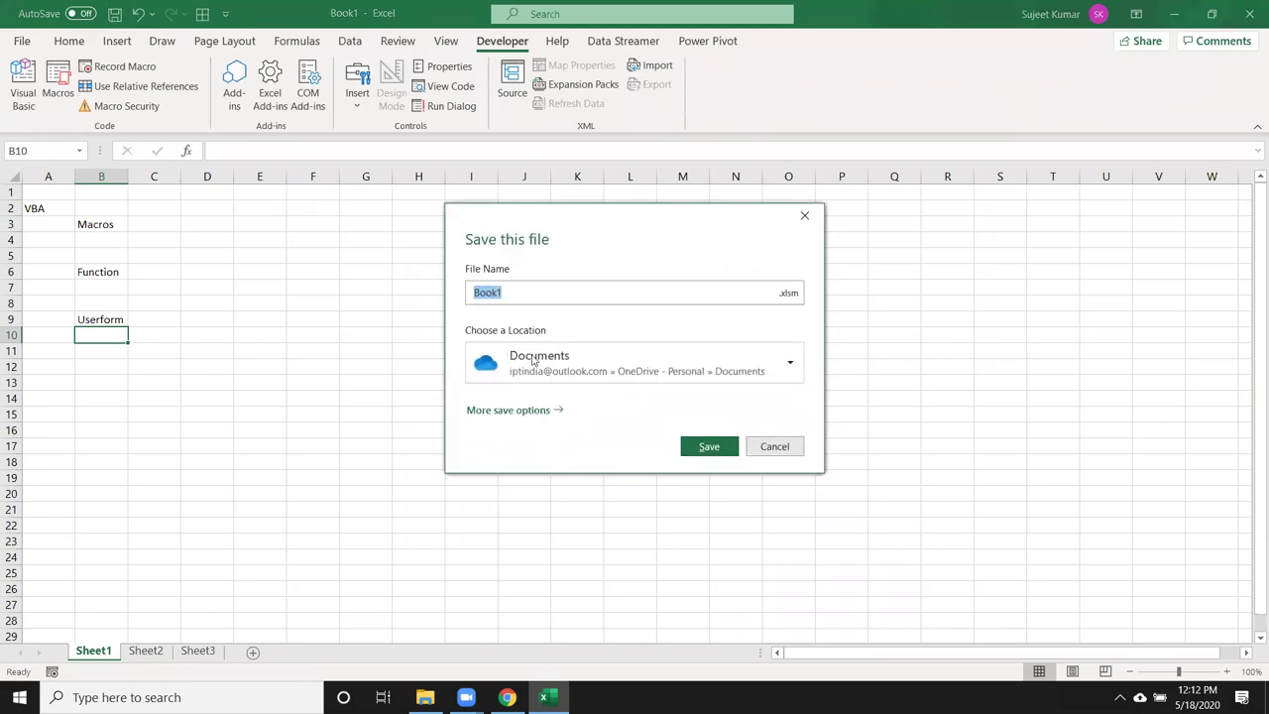
Look through the save location and file-type lists, then cancel the Save dialog
click(535, 362)
click(791, 296)
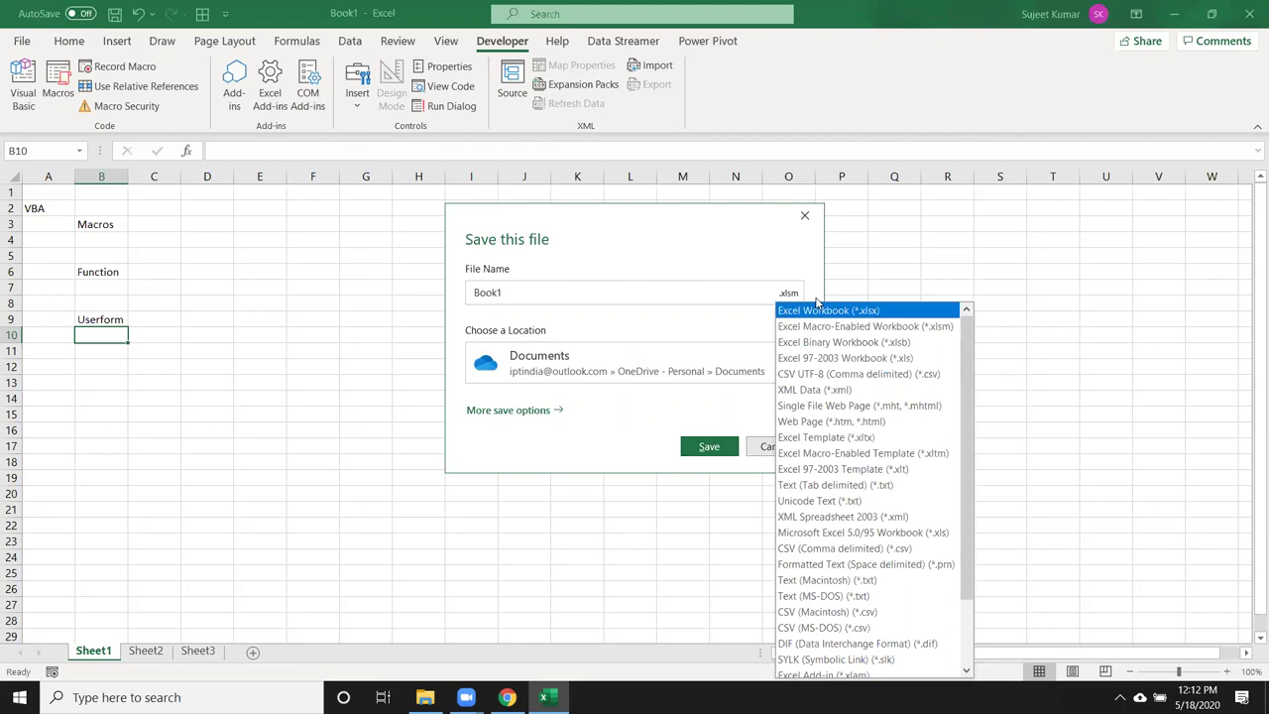
key(Escape)
key(Escape)
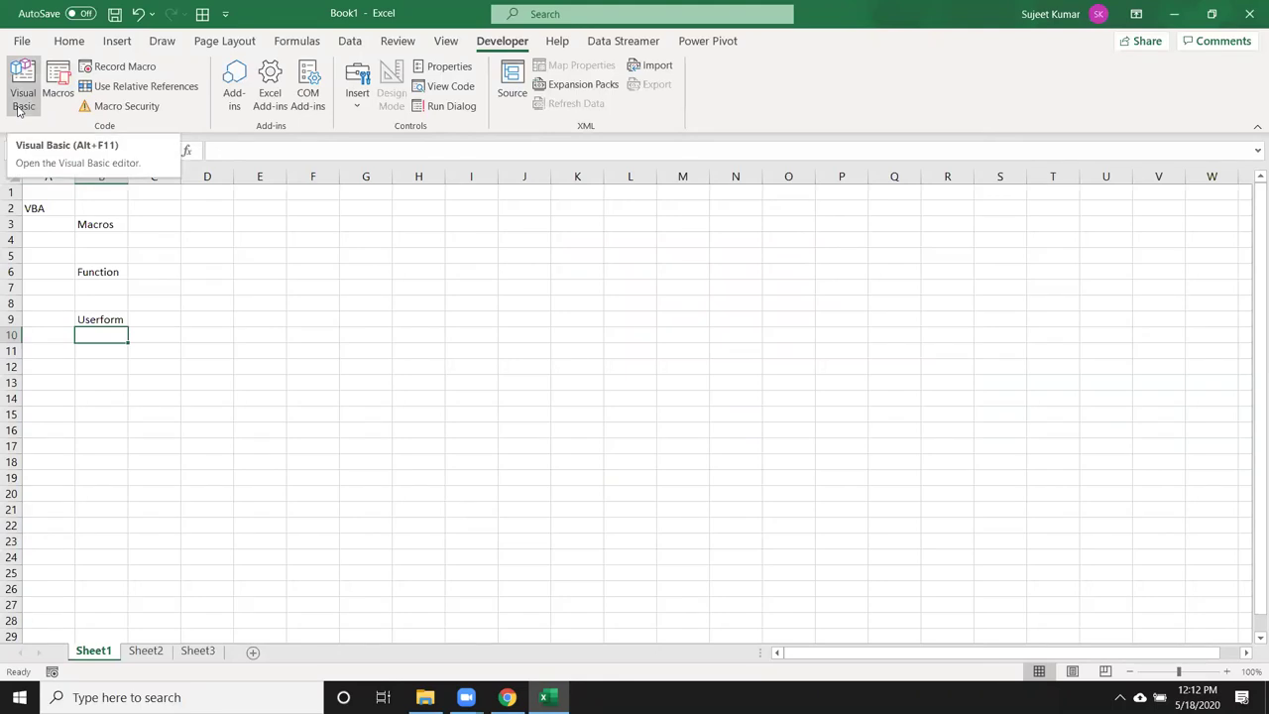
Briefly open and close the VBA editor, select I5, and start recording Macro1
click(22, 96)
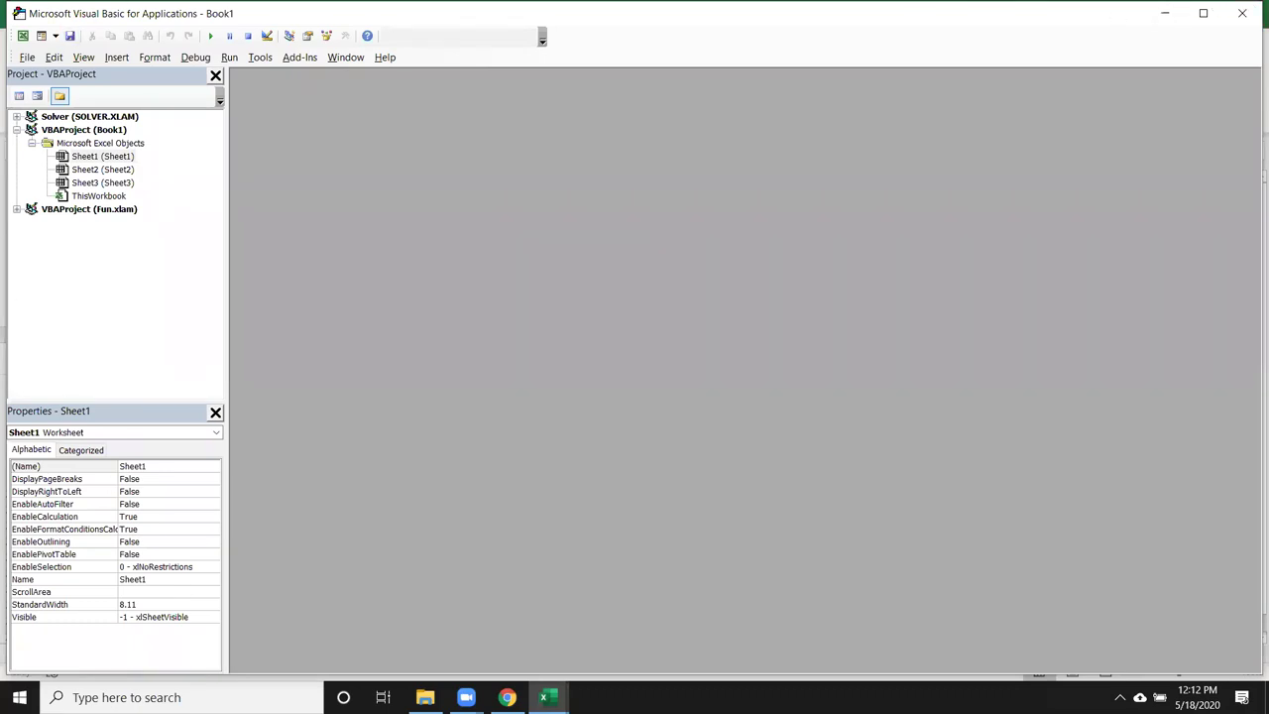
click(1165, 12)
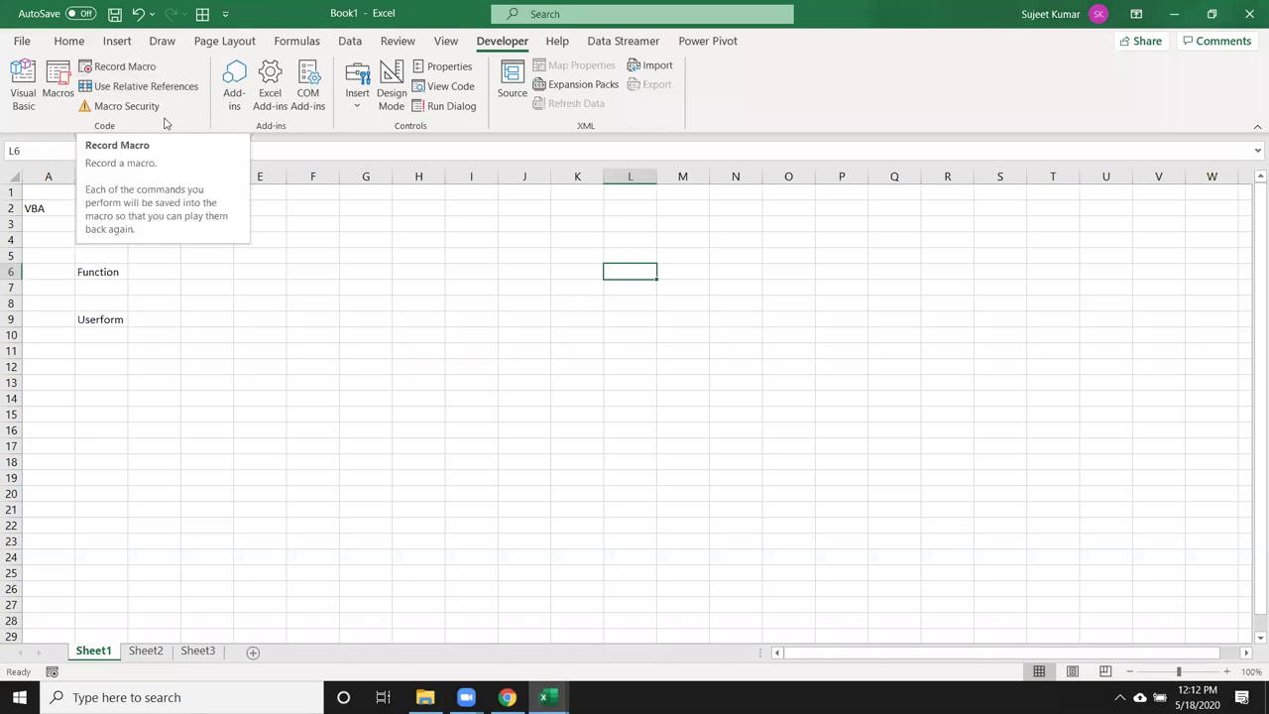
click(460, 252)
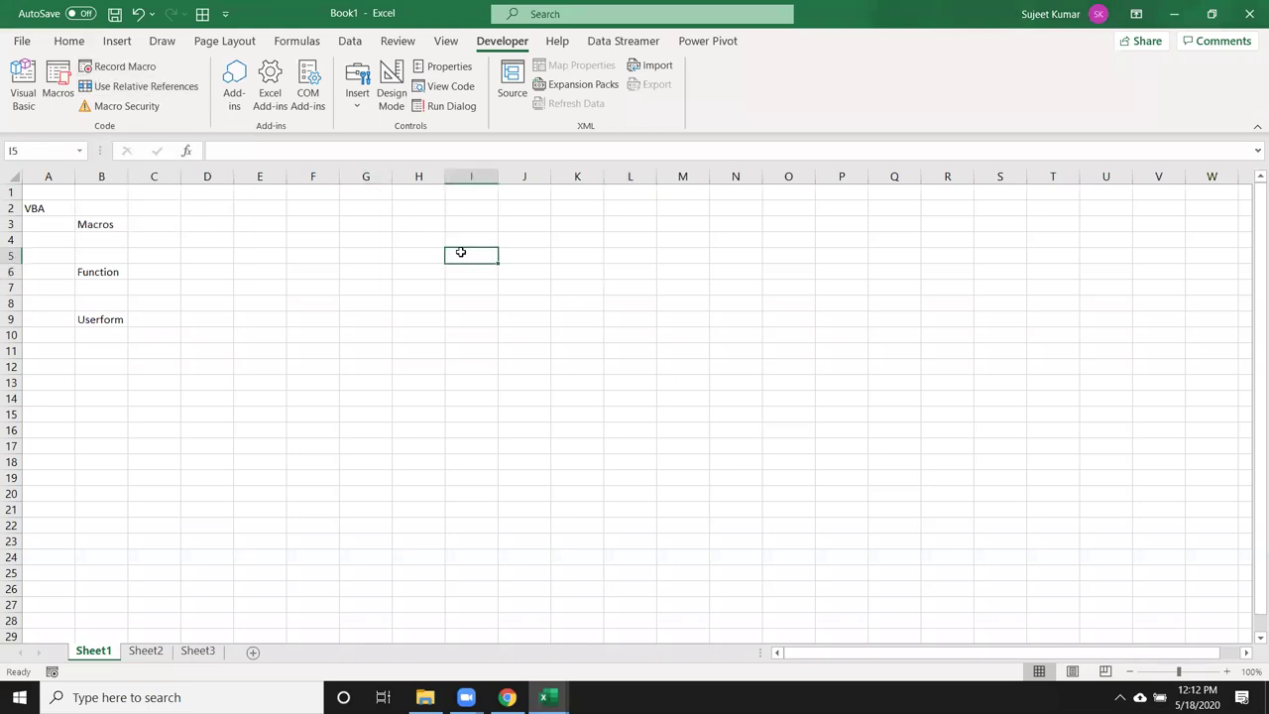
click(119, 66)
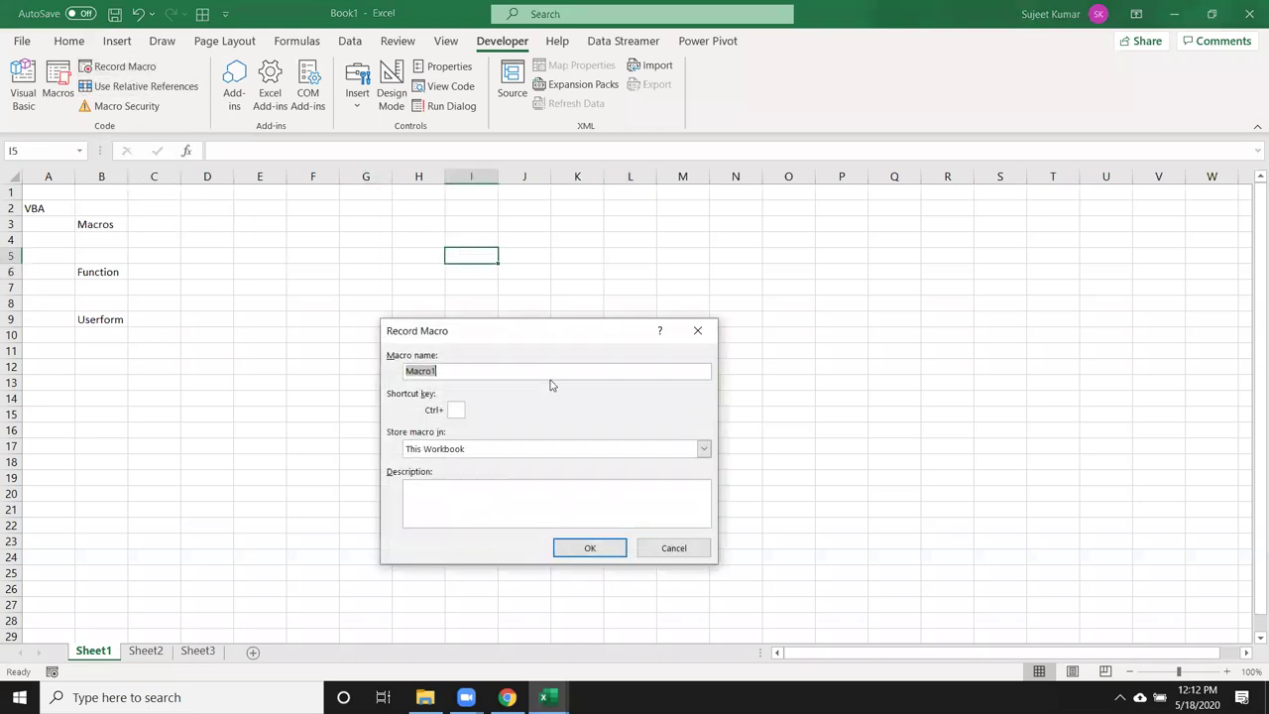
click(589, 547)
Record entering s in G6 and d in G4, selecting E13, then stop recording
click(353, 269)
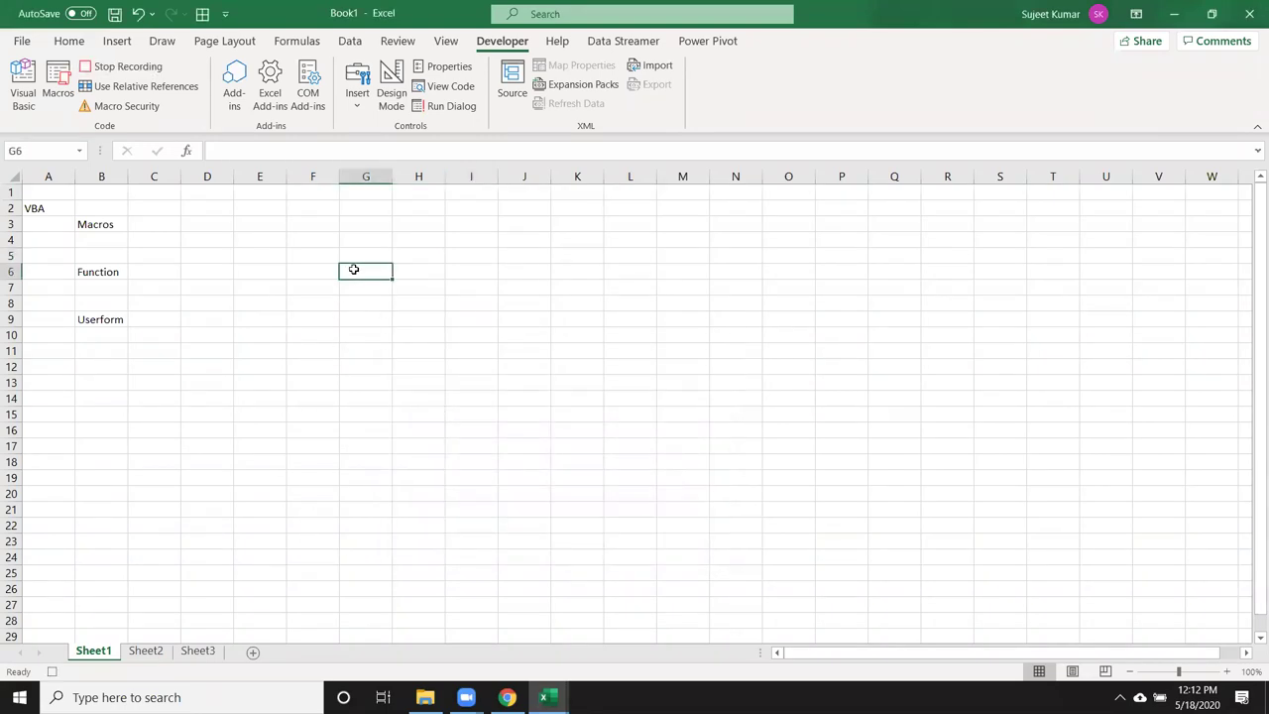
text(s)
click(362, 244)
text(d)
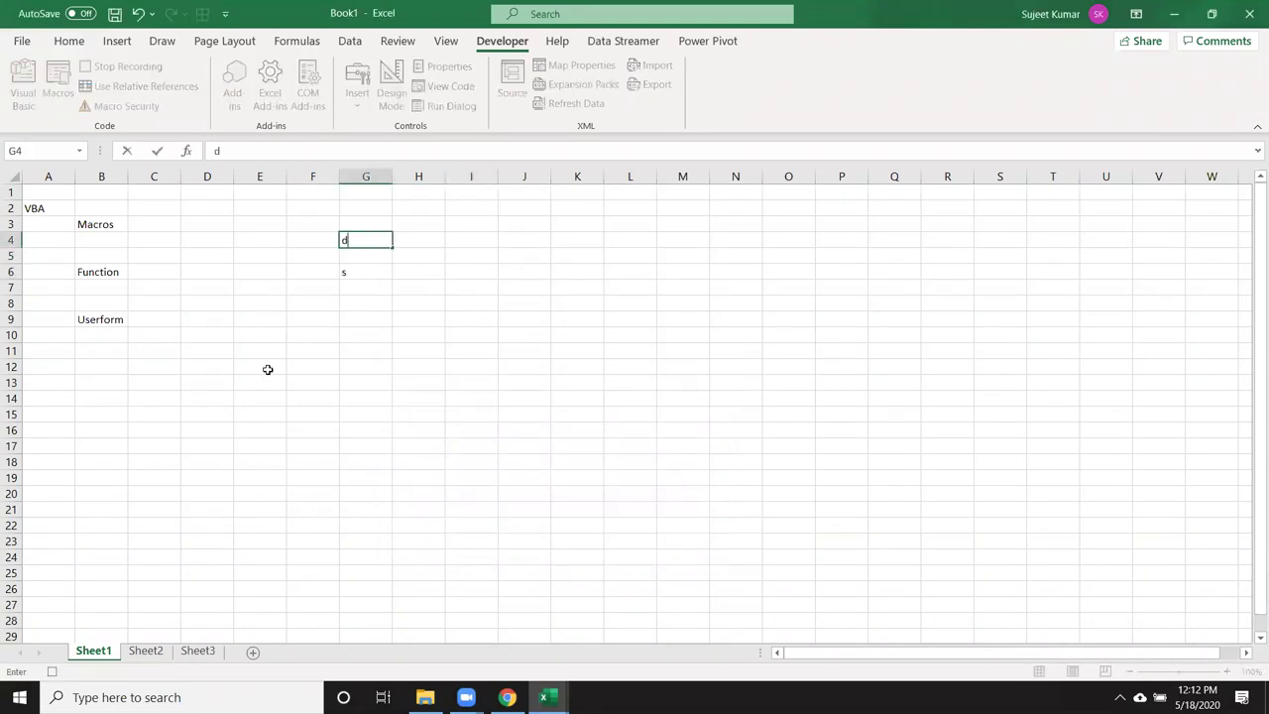
click(259, 383)
click(51, 672)
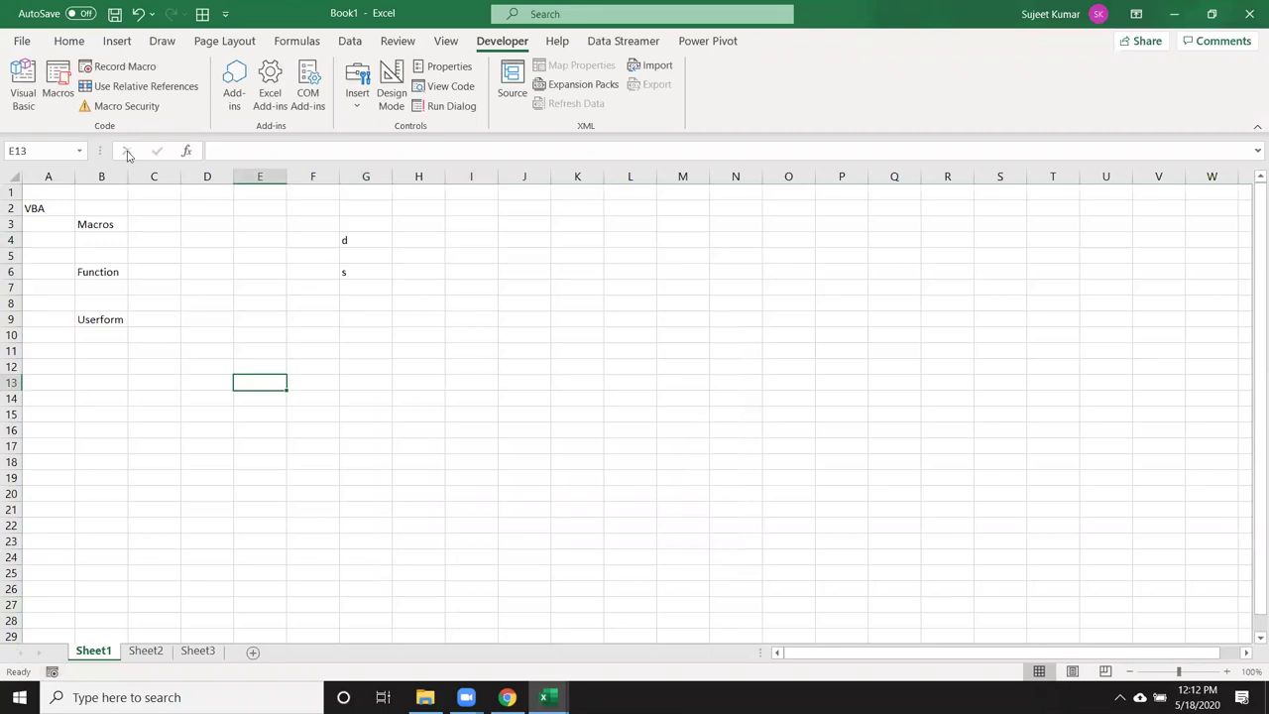
Open Macro1's code through the Macros list and select the recorded lines
click(70, 101)
click(695, 396)
drag(449, 230, 342, 149)
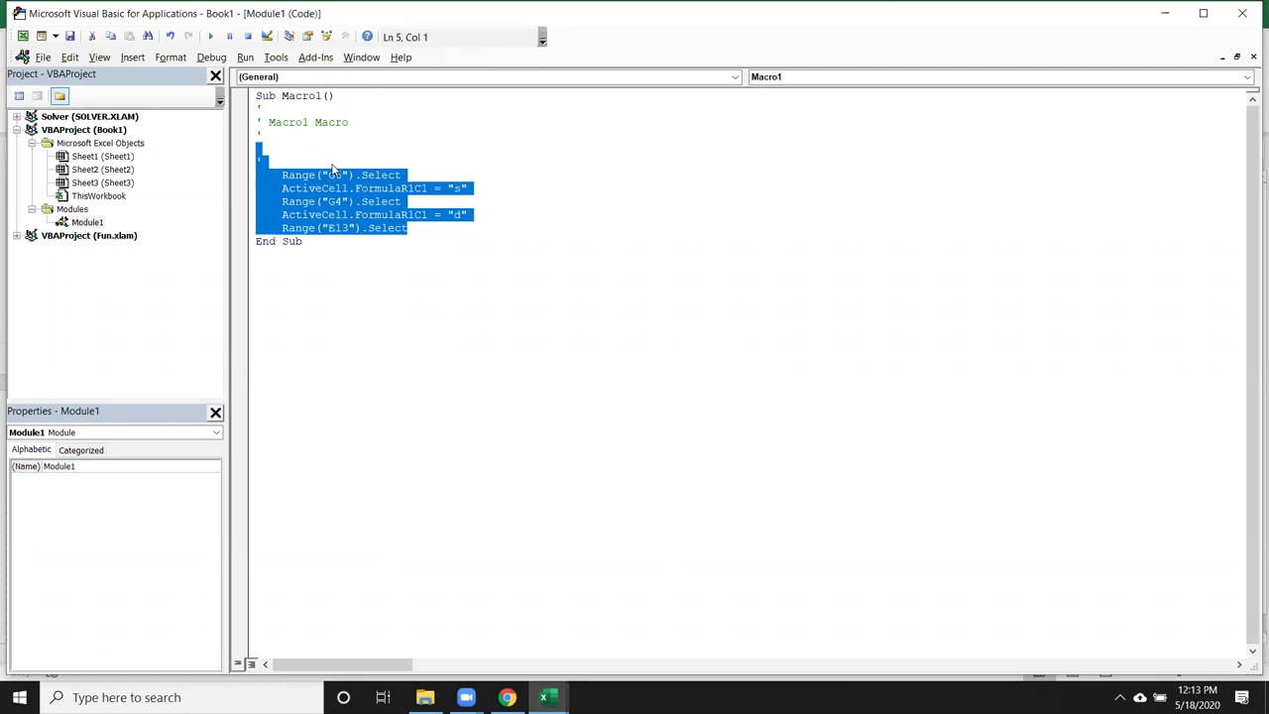
Return to Excel, select I11, reopen the VBA editor, and select Macro1's code
click(1247, 12)
click(461, 353)
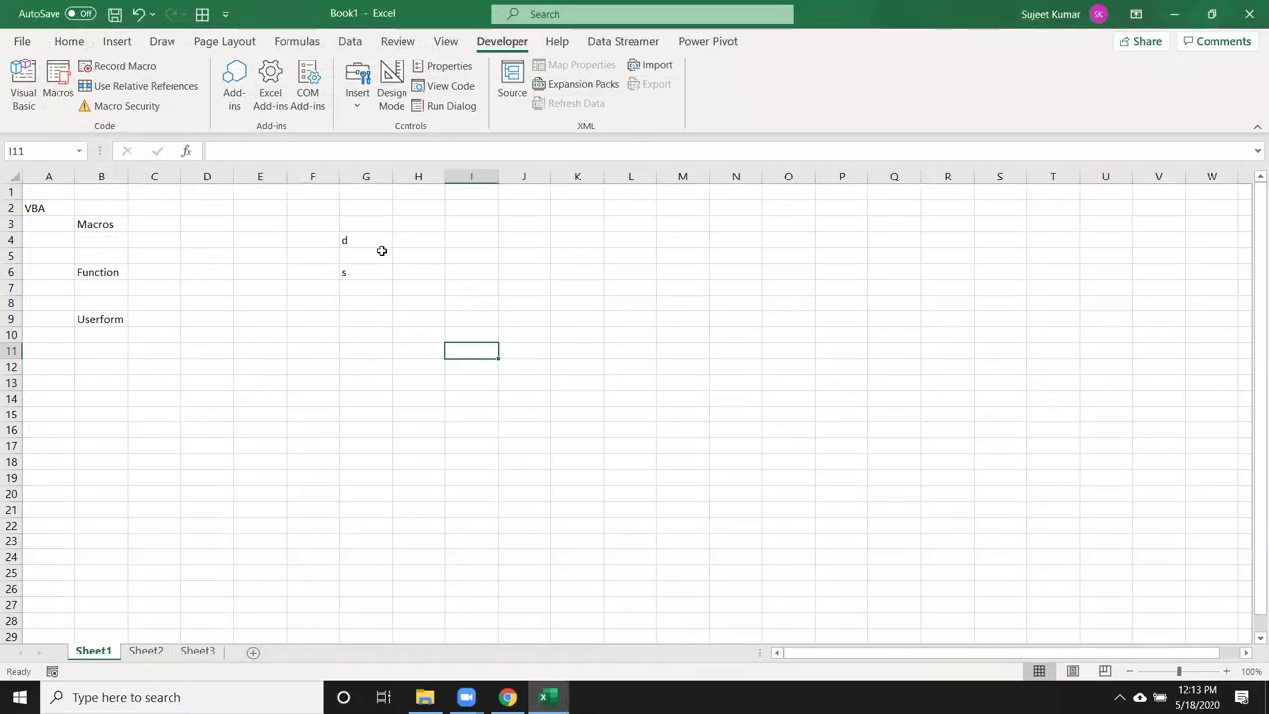
click(22, 88)
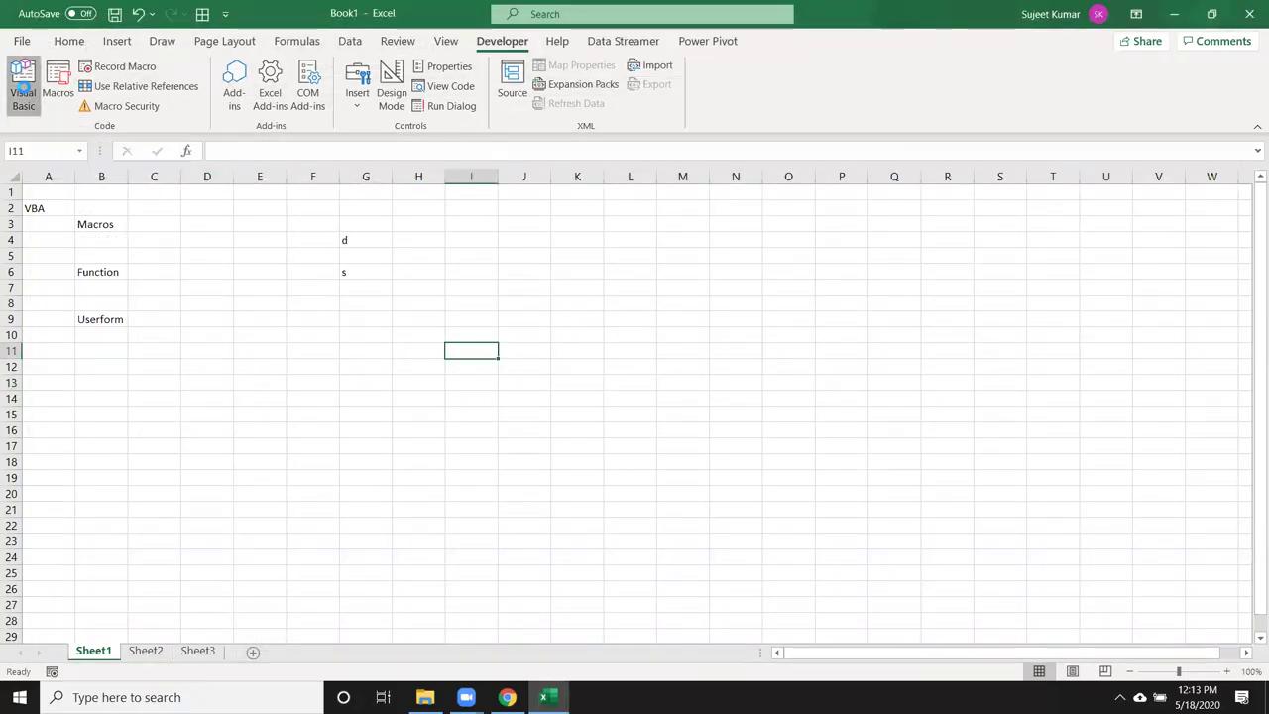
drag(346, 259, 264, 97)
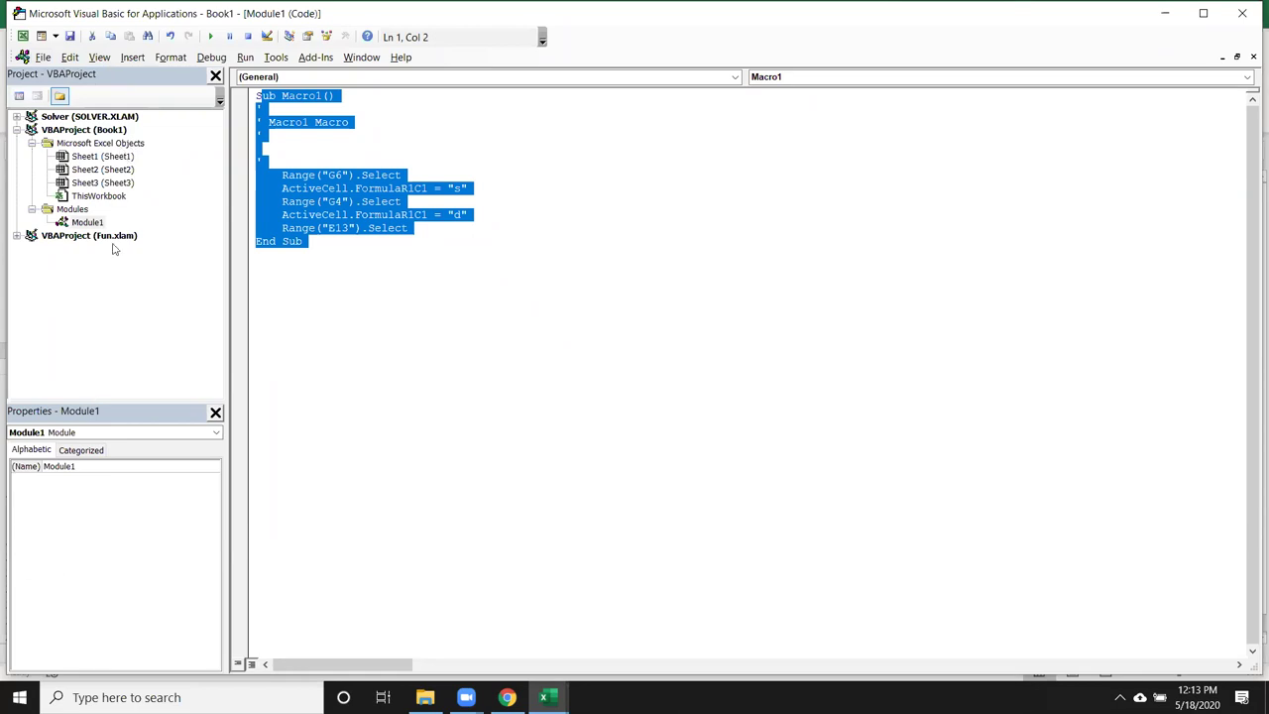
Click through Sheet1, Sheet2 and Sheet3 in Project Explorer, then refocus Module1's code
click(99, 183)
click(101, 169)
click(103, 156)
click(99, 184)
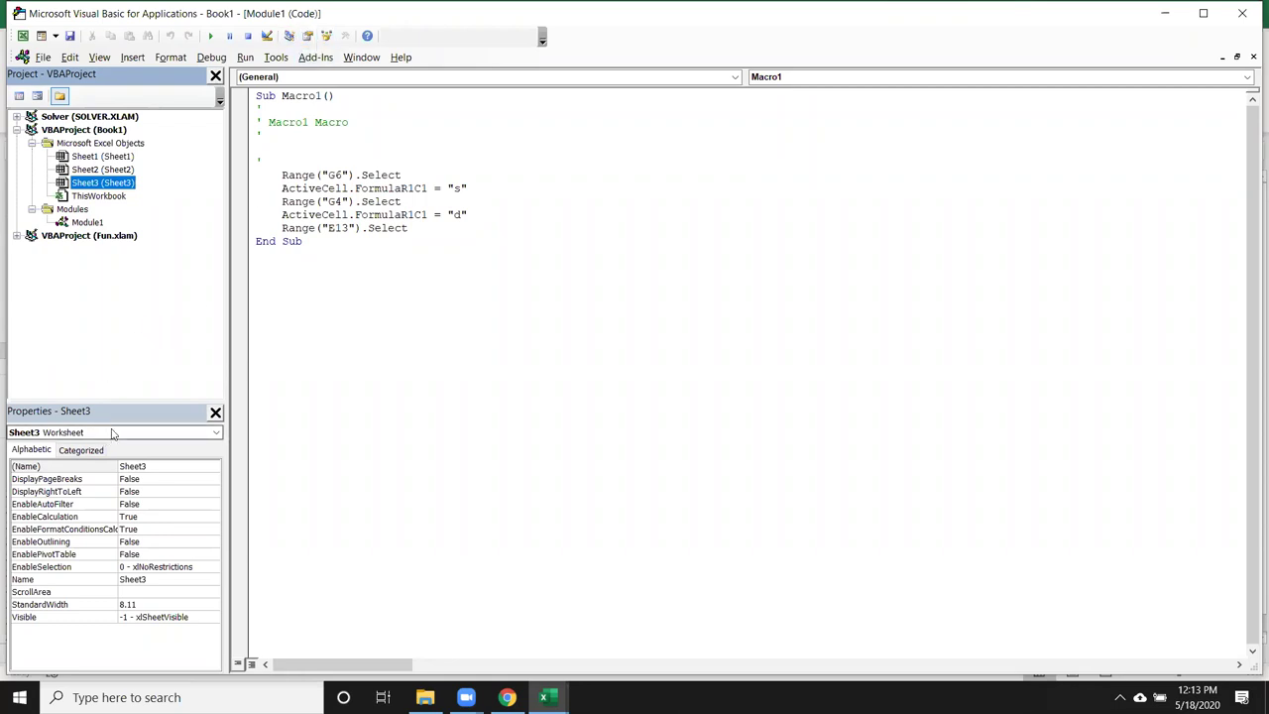
click(262, 340)
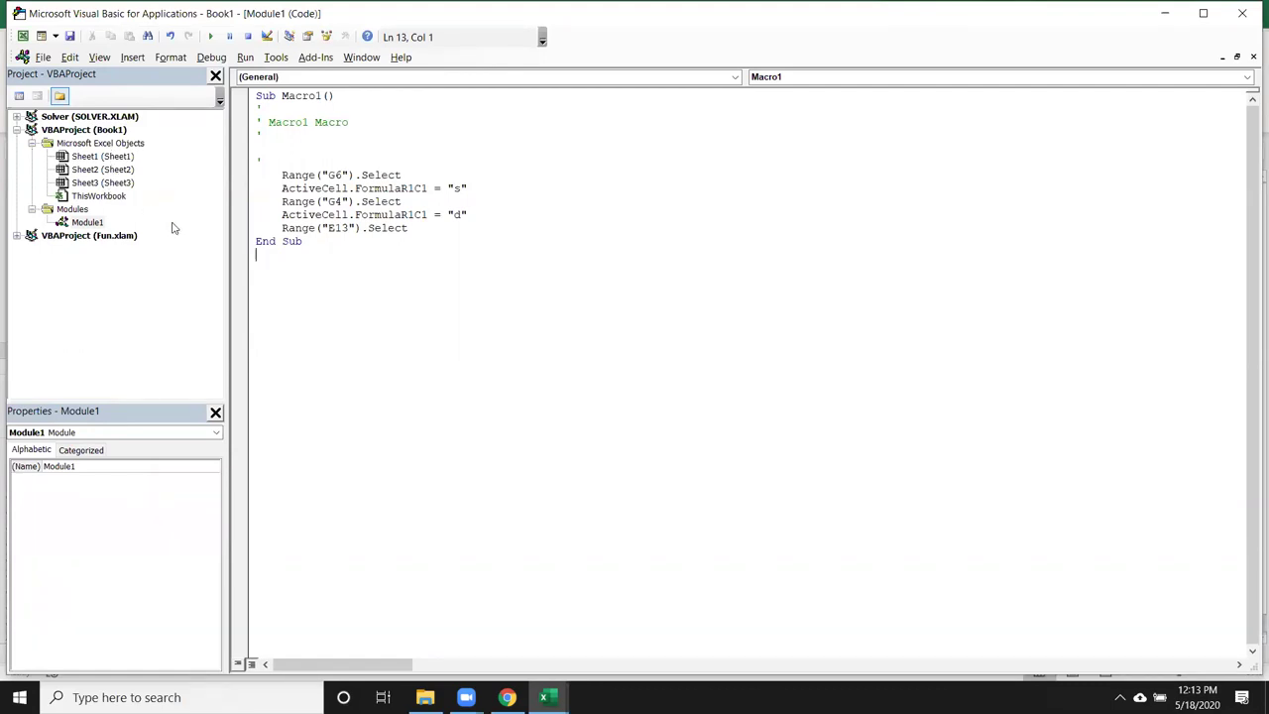
Toggle between Excel and the editor with Alt+F11, then open Sheet1's code window
key(alt+F11)
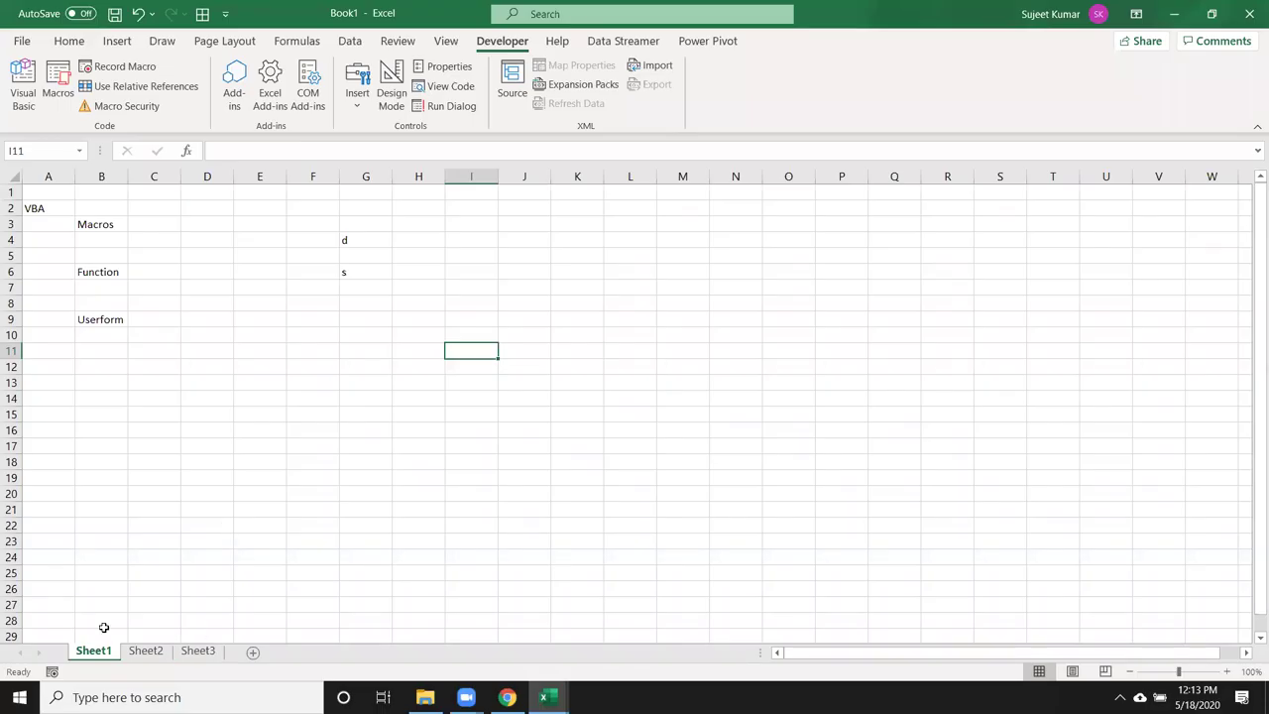
key(alt+F11)
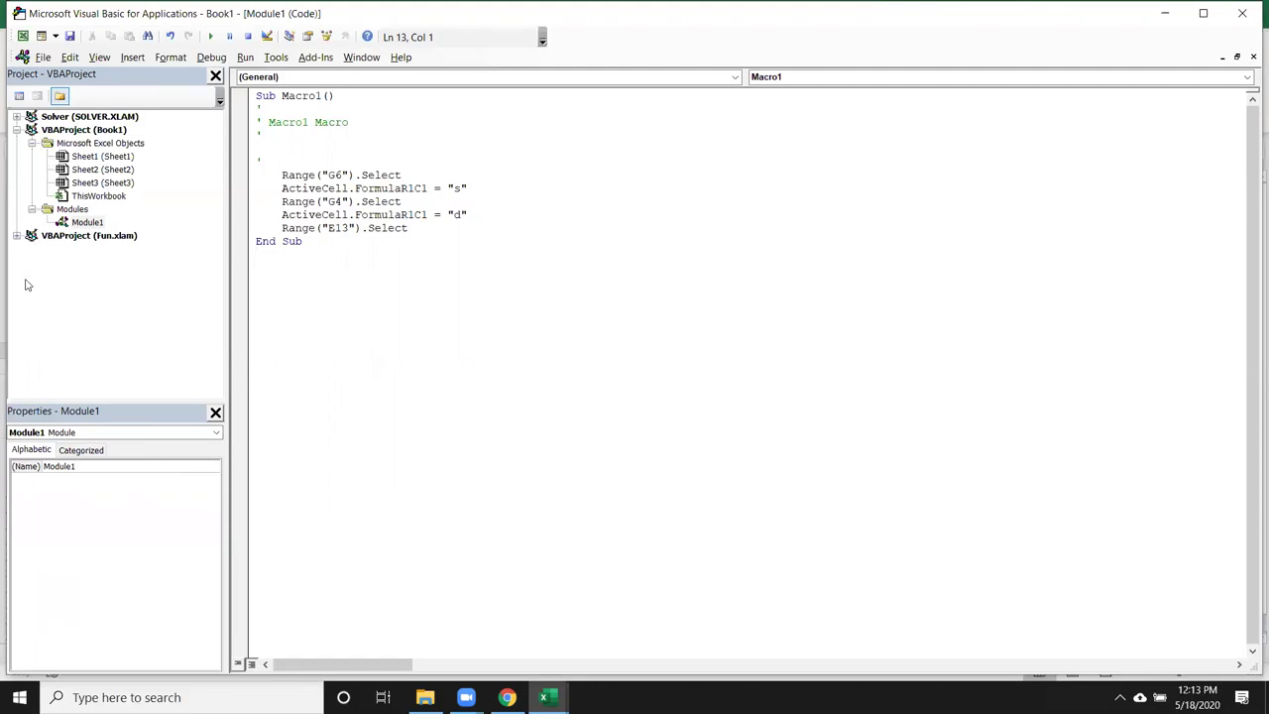
key(alt+F11)
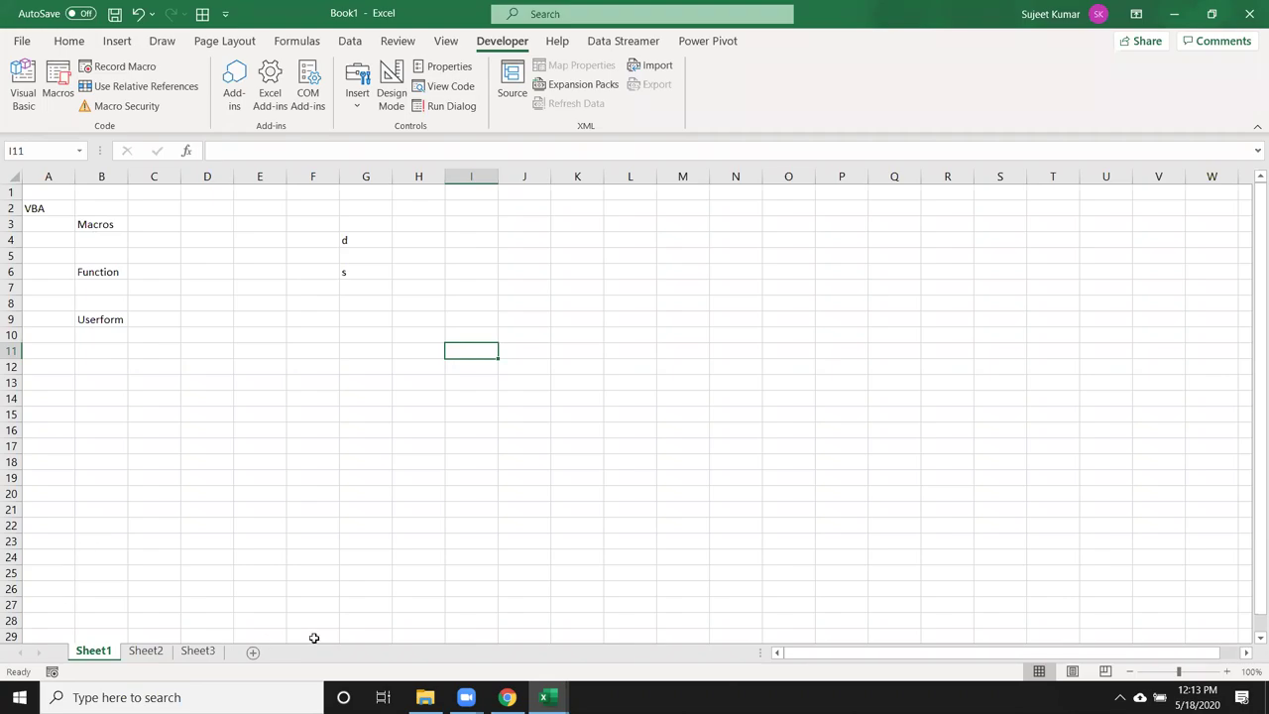
key(alt+F11)
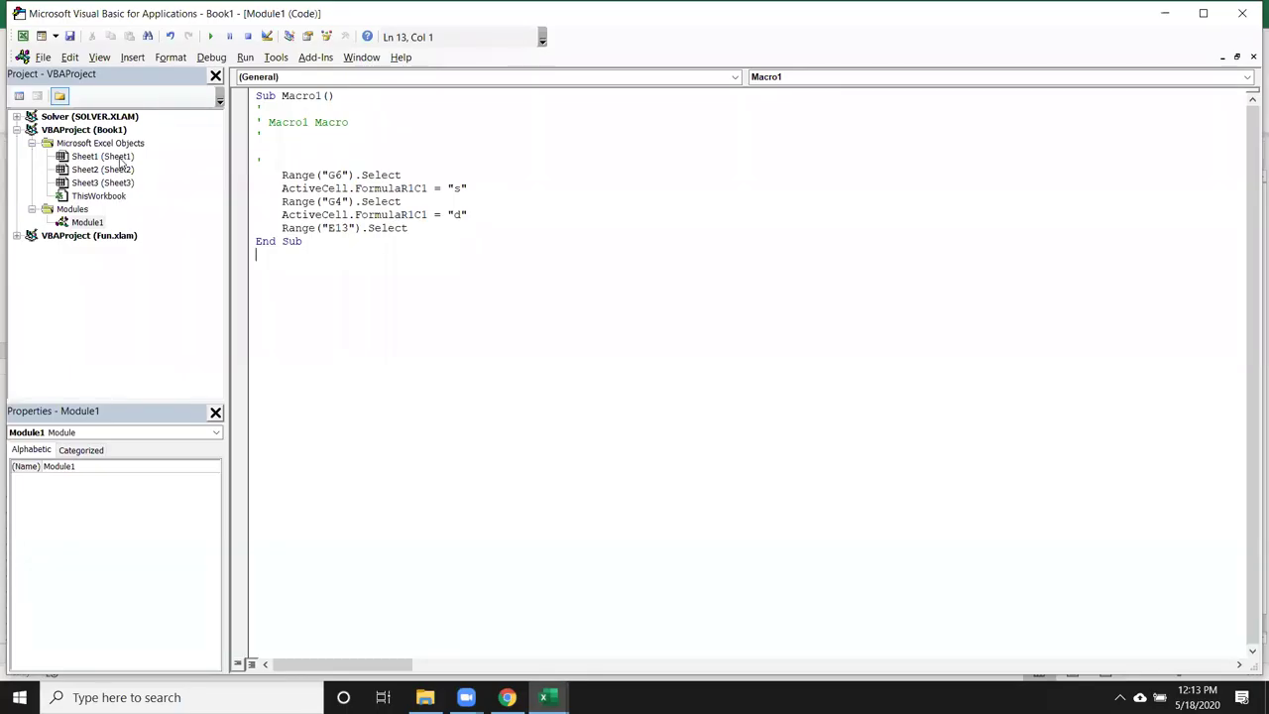
double_click(120, 161)
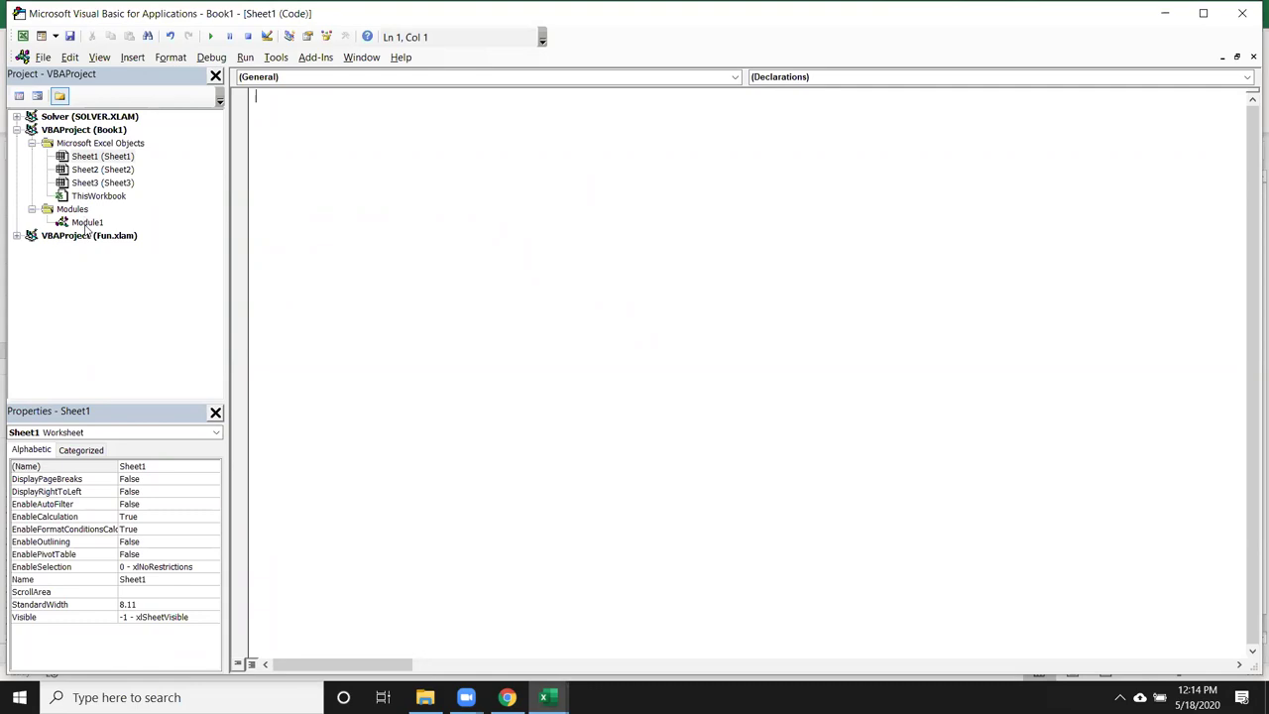
Insert Module2 into Book1's project and place the cursor in its empty code window
click(133, 57)
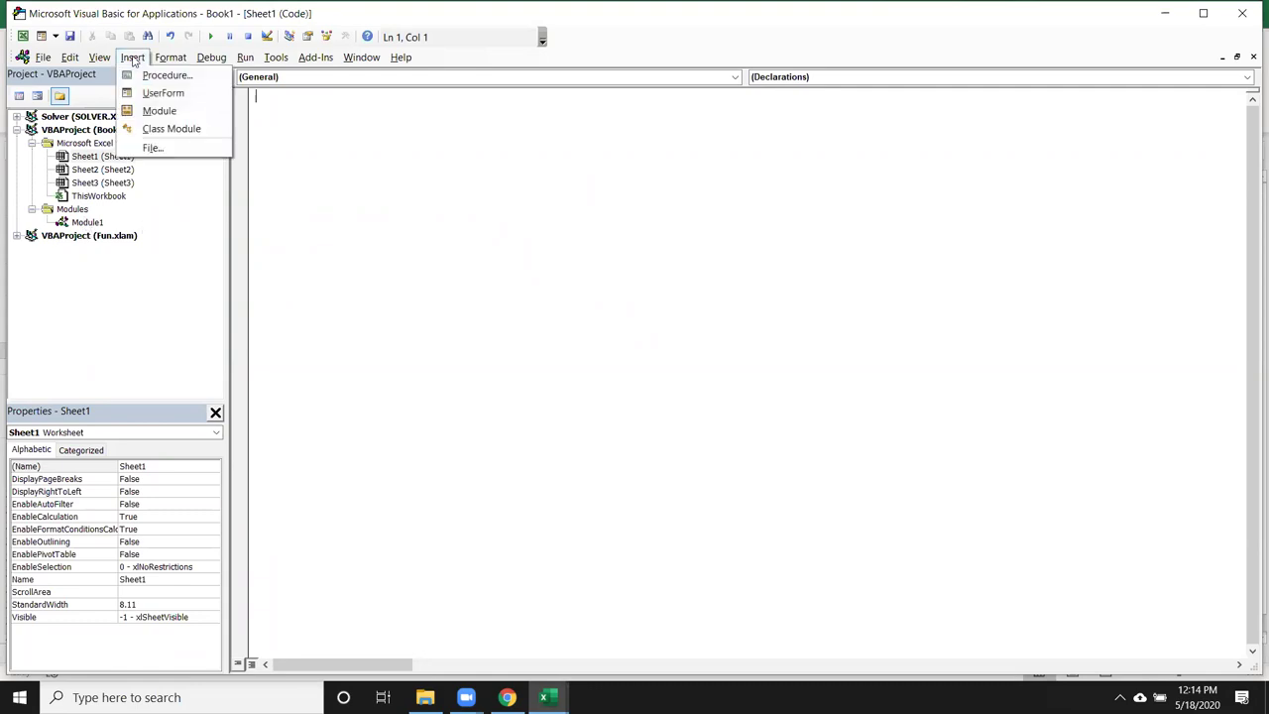
click(159, 112)
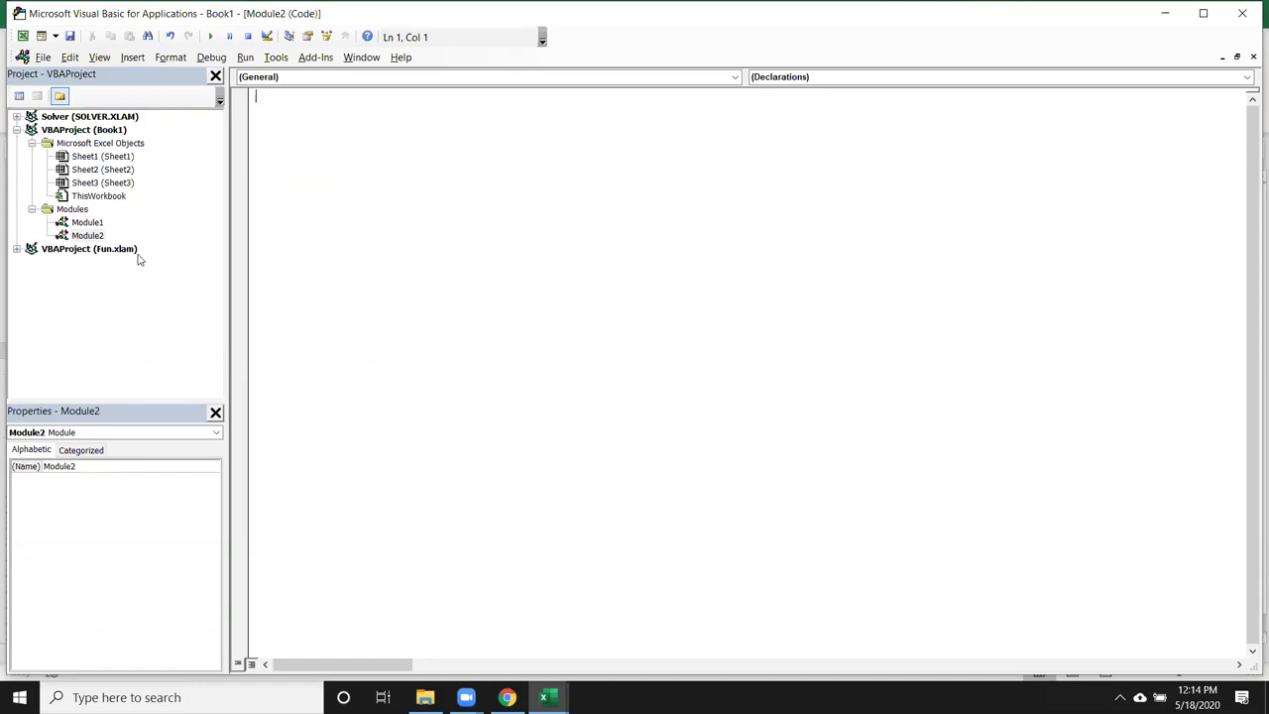
click(99, 236)
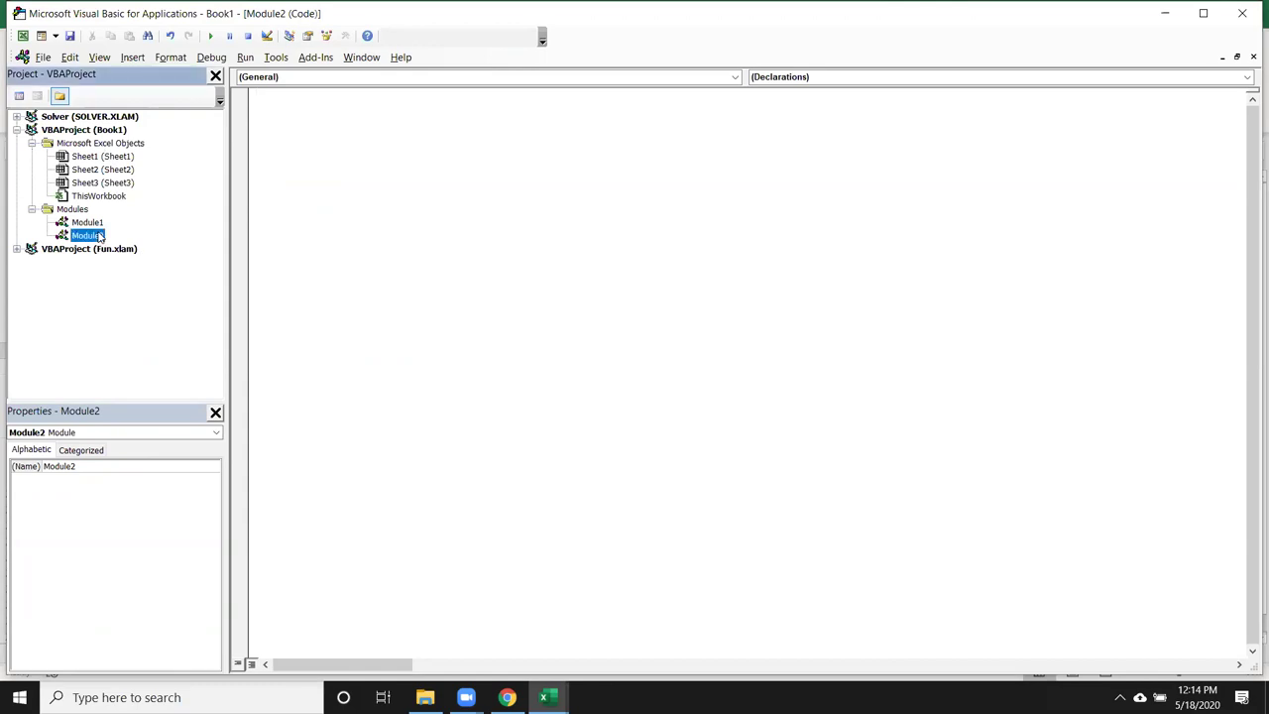
click(334, 204)
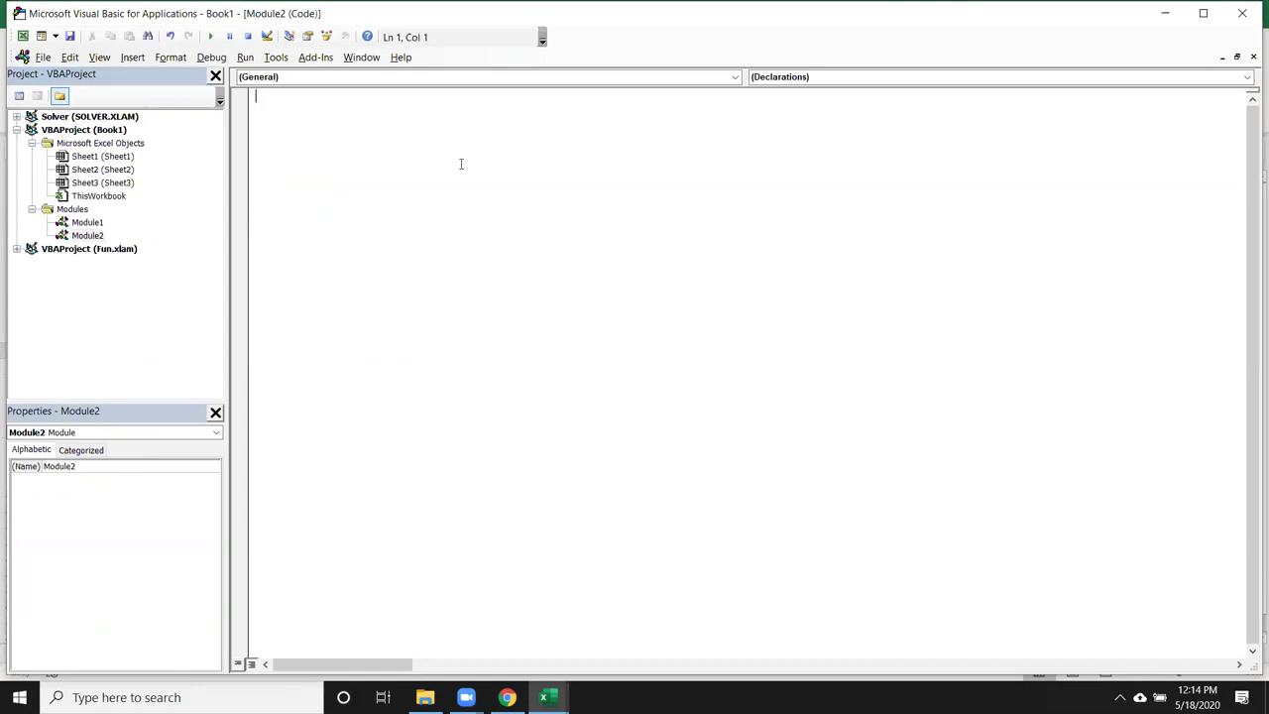
Declare a Sub test() procedure in Module2 and add blank lines inside it
text(sub )
text(test())
key(Return)
click(311, 98)
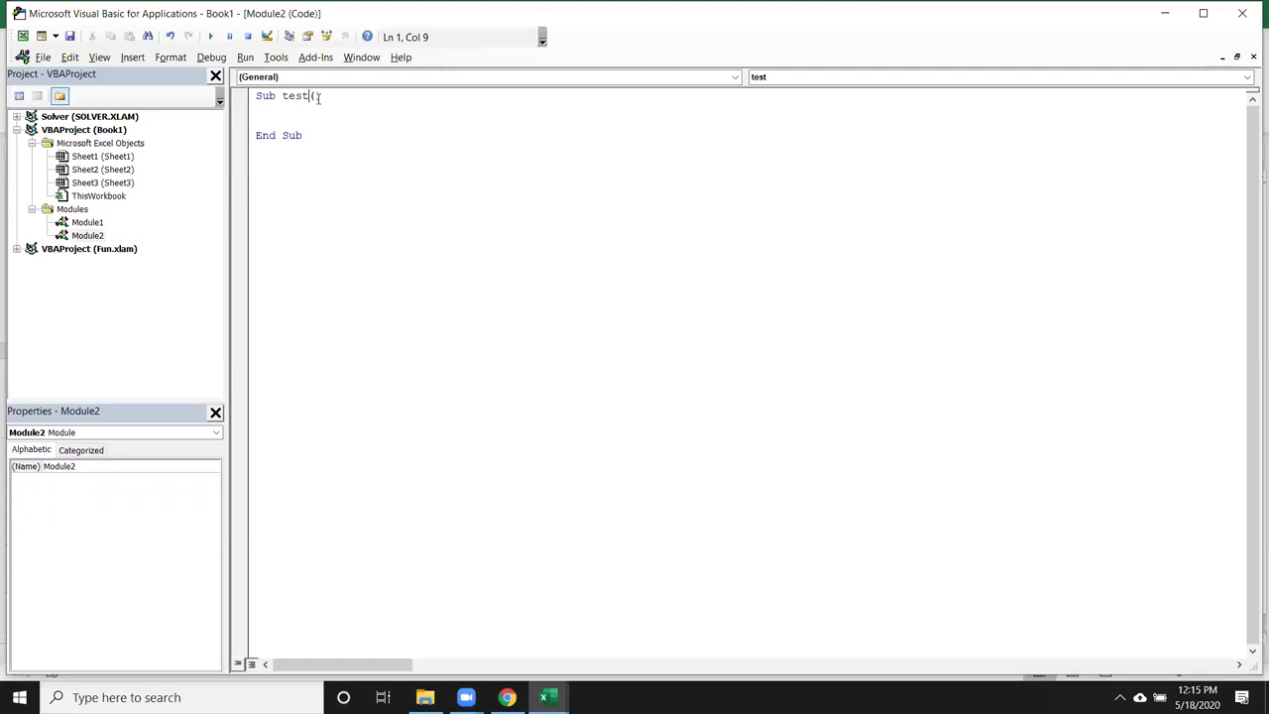
key(Down)
key(Return)
key(Up)
Type Application, Workbooks, Sheets and Range on separate lines inside the test procedure
text(application)
key(Return)
text(workb)
text(ooks)
key(Return)
text(sj)
key(BackSpace)
text(heets)
key(Return)
text(range)
key(Return)
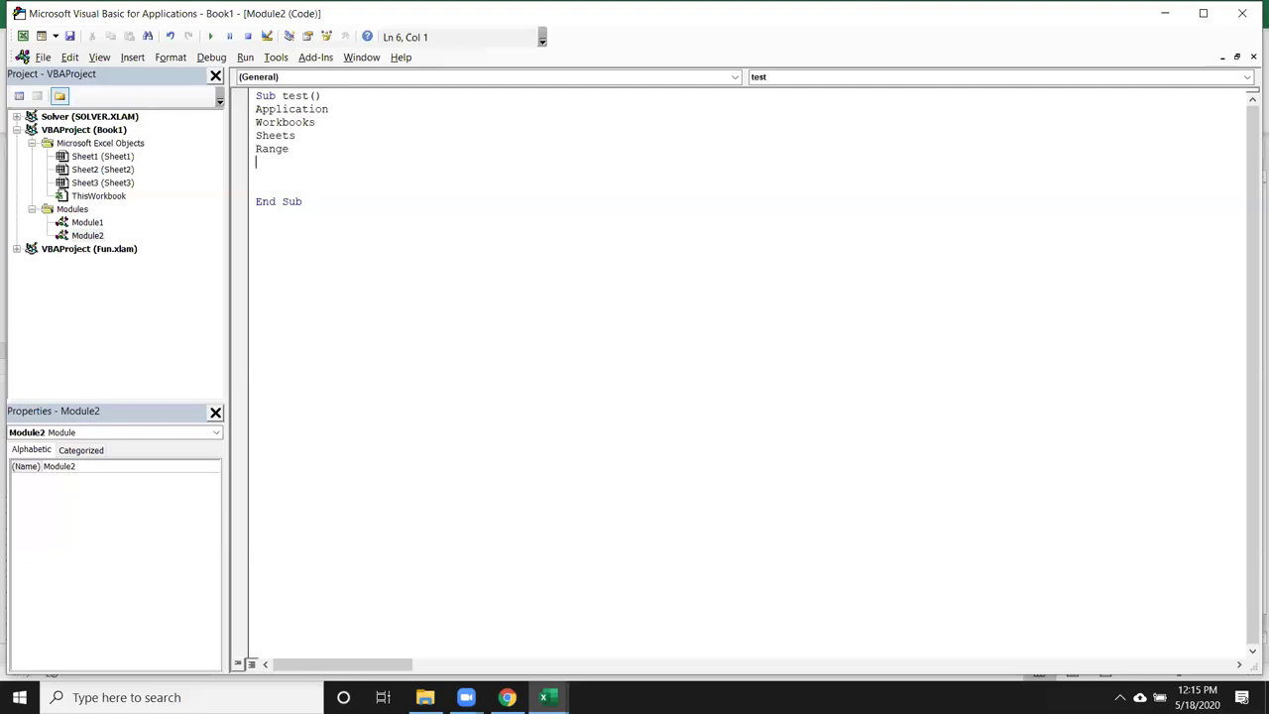
Highlight lines of the test procedure with Shift+Down, working up to the Application line
click(256, 149)
key(shift+Down)
key(Up)
key(Up)
key(shift+Down)
key(Up)
key(Up)
key(shift+Down)
key(Up)
key(Up)
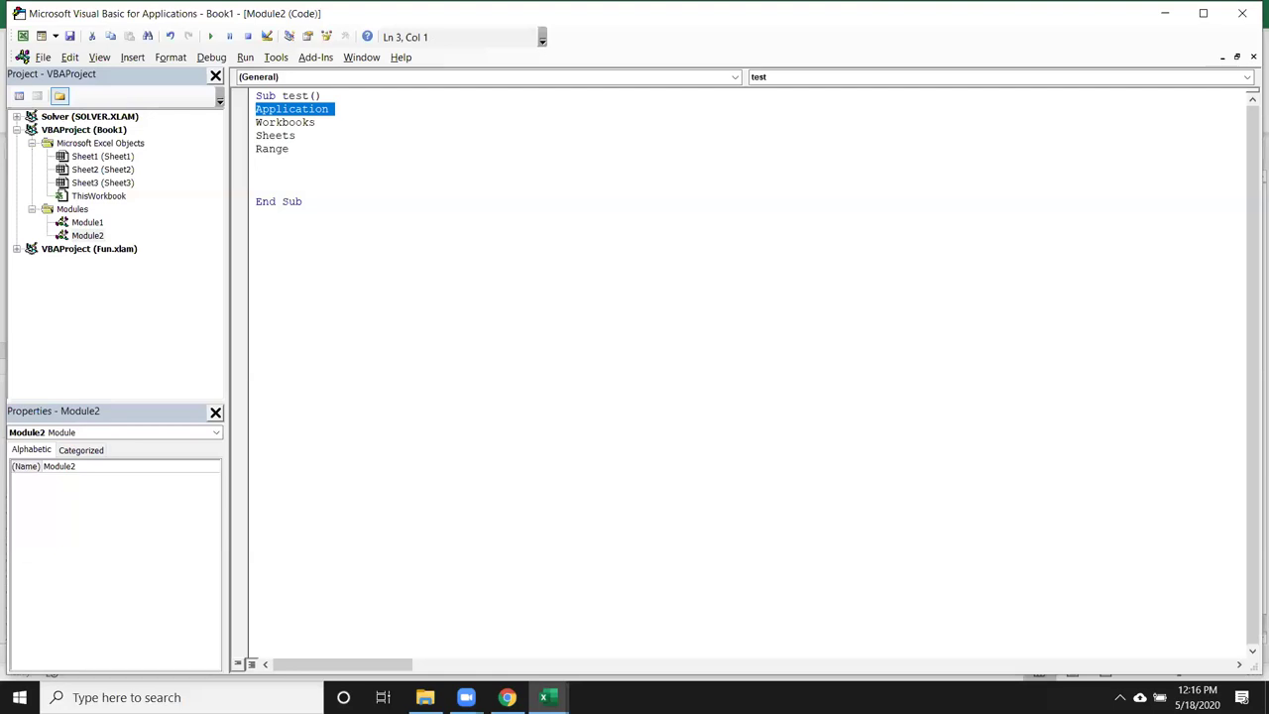
key(Down)
key(Down)
key(Down)
key(Down)
key(Up)
key(Up)
key(Up)
key(Up)
key(Up)
key(Up)
key(Down)
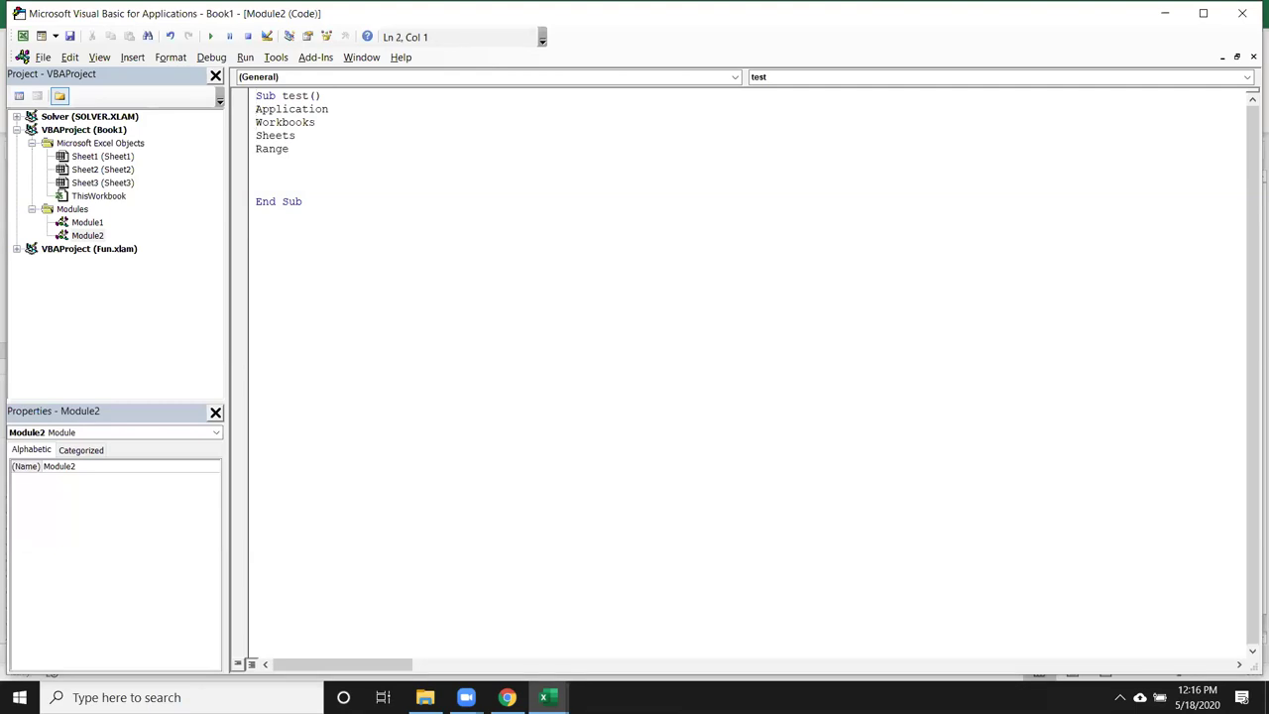
Highlight the Application, Workbooks, Sheets and Range lines in turn, then add a blank line before End Sub
key(shift+Down)
key(Right)
key(shift+Down)
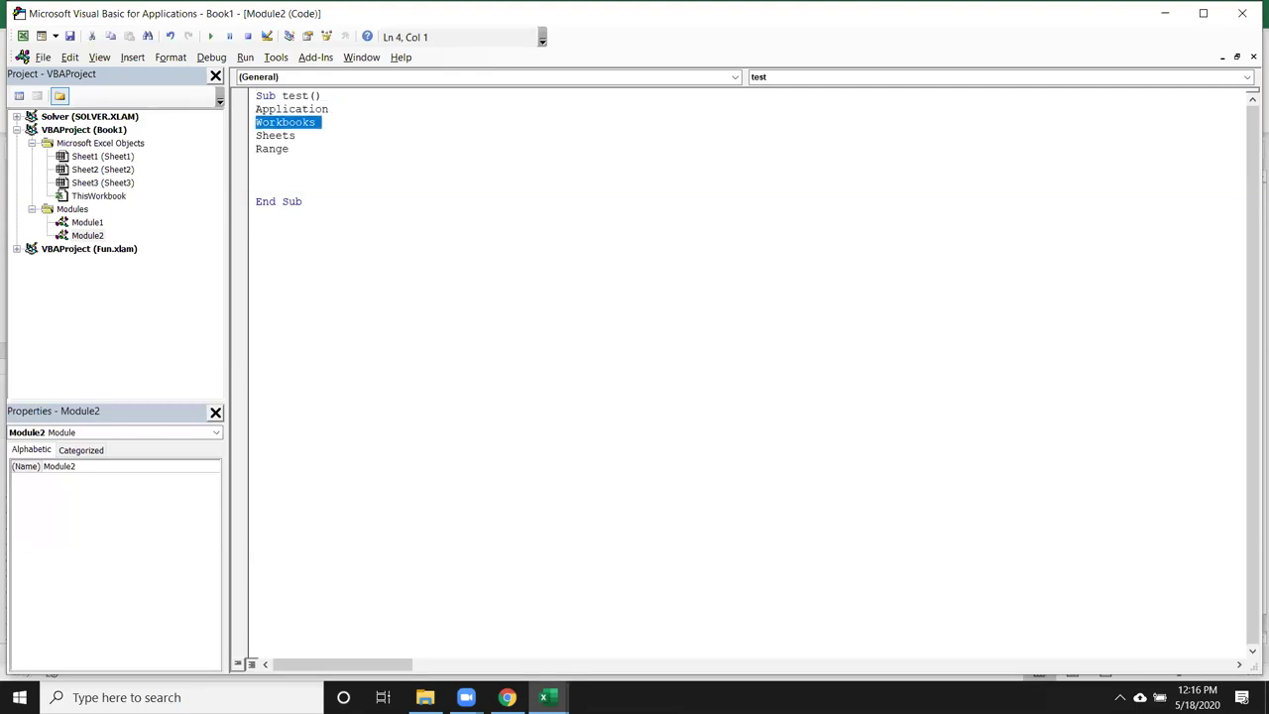
key(Right)
key(Up)
key(Up)
key(Down)
key(shift+Down)
key(Right)
key(shift+Down)
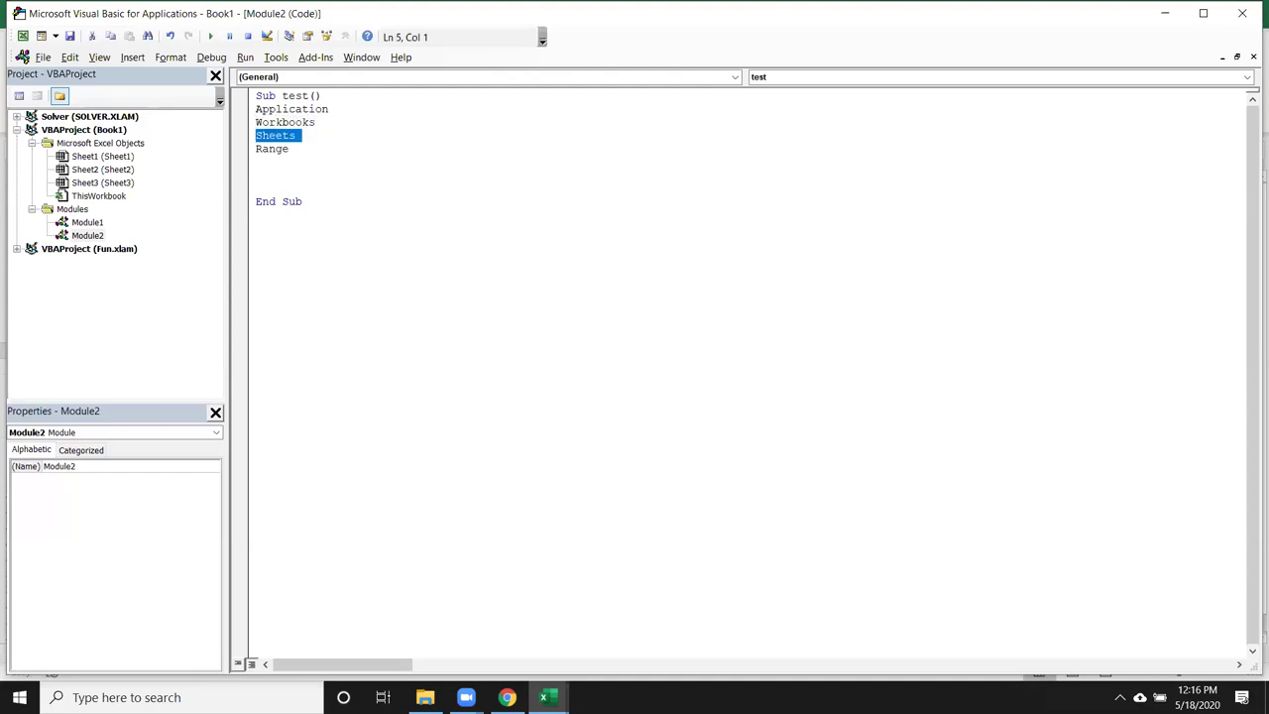
key(Right)
key(shift+Down)
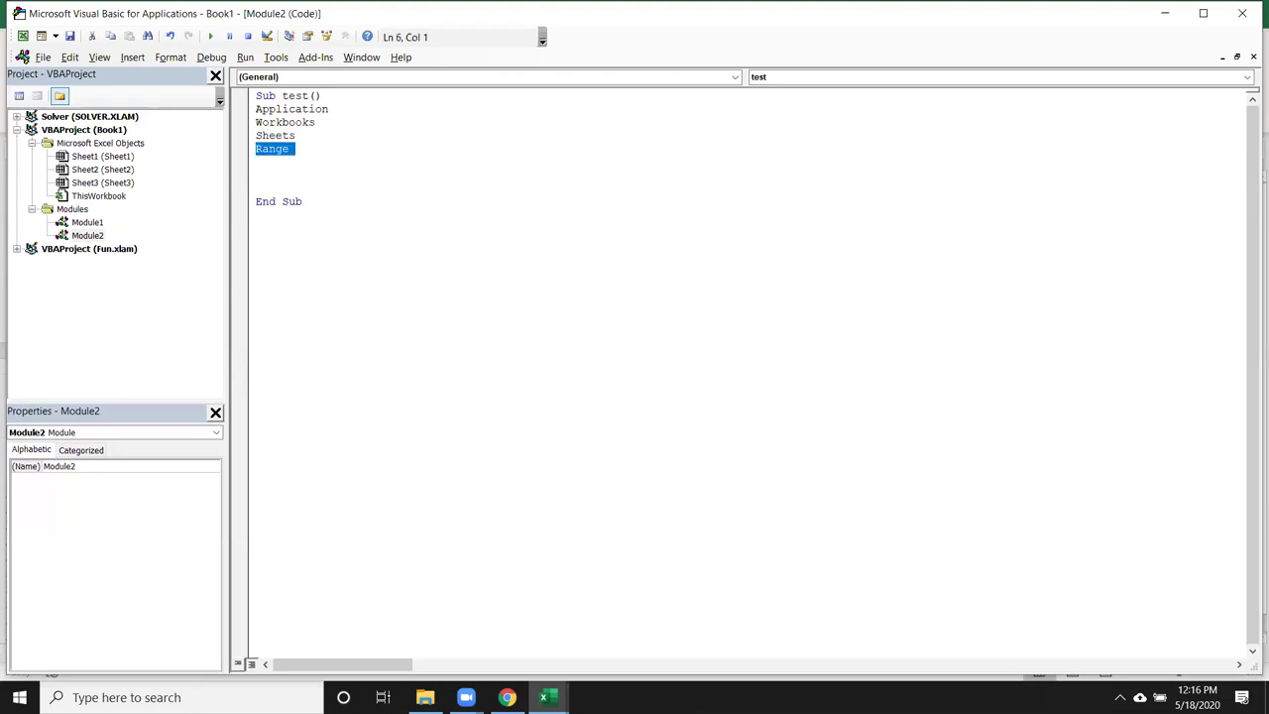
key(Right)
key(Return)
Refocus the code editor, preview the Excel windows, and place the caret below End Sub
click(808, 231)
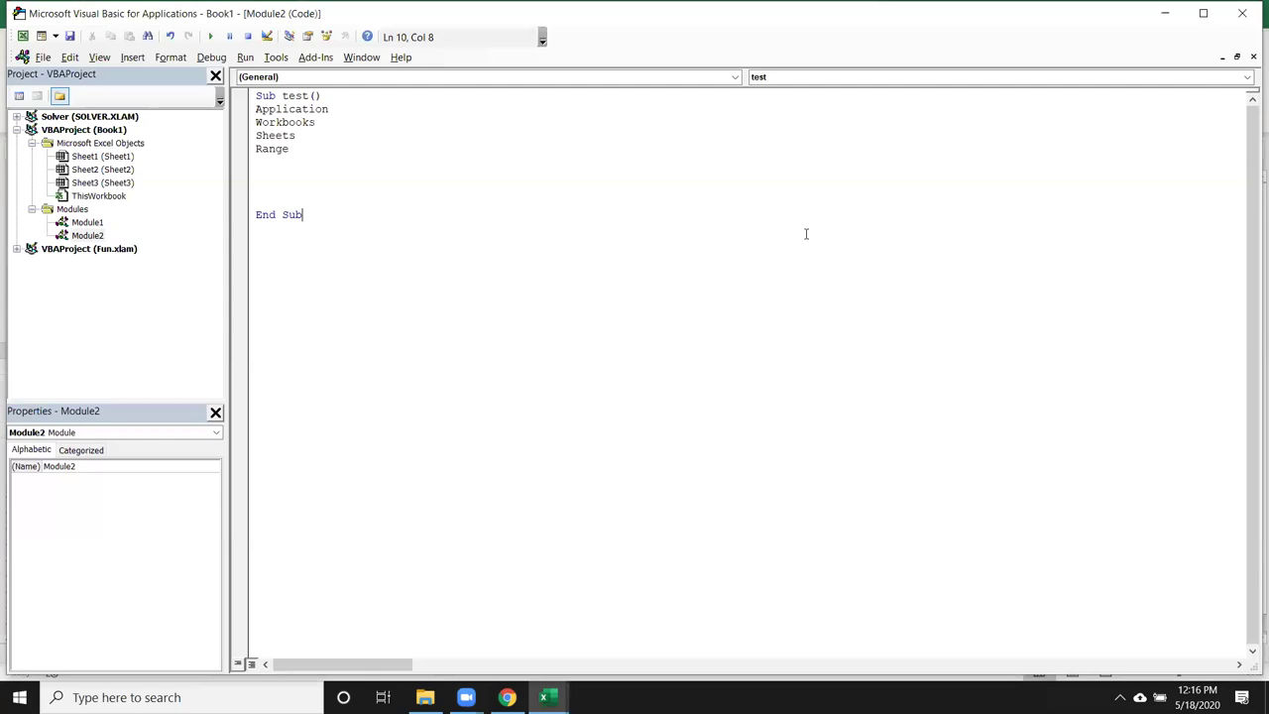
click(543, 697)
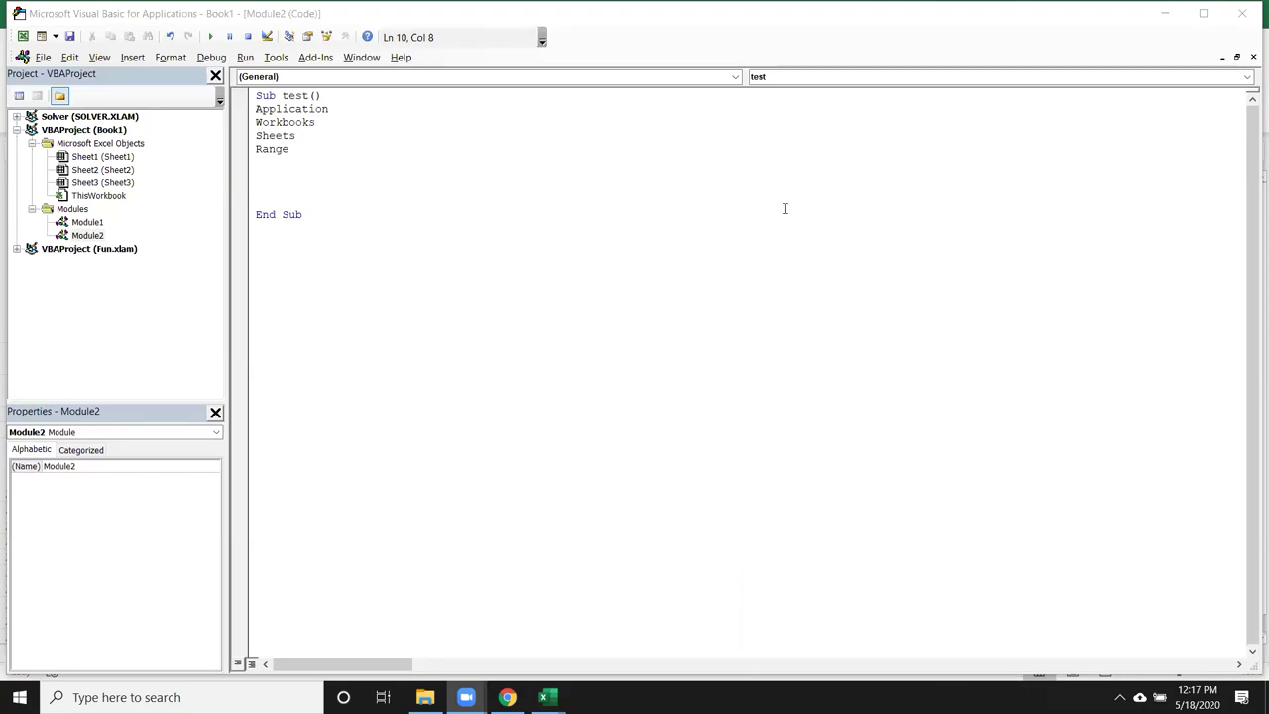
click(438, 328)
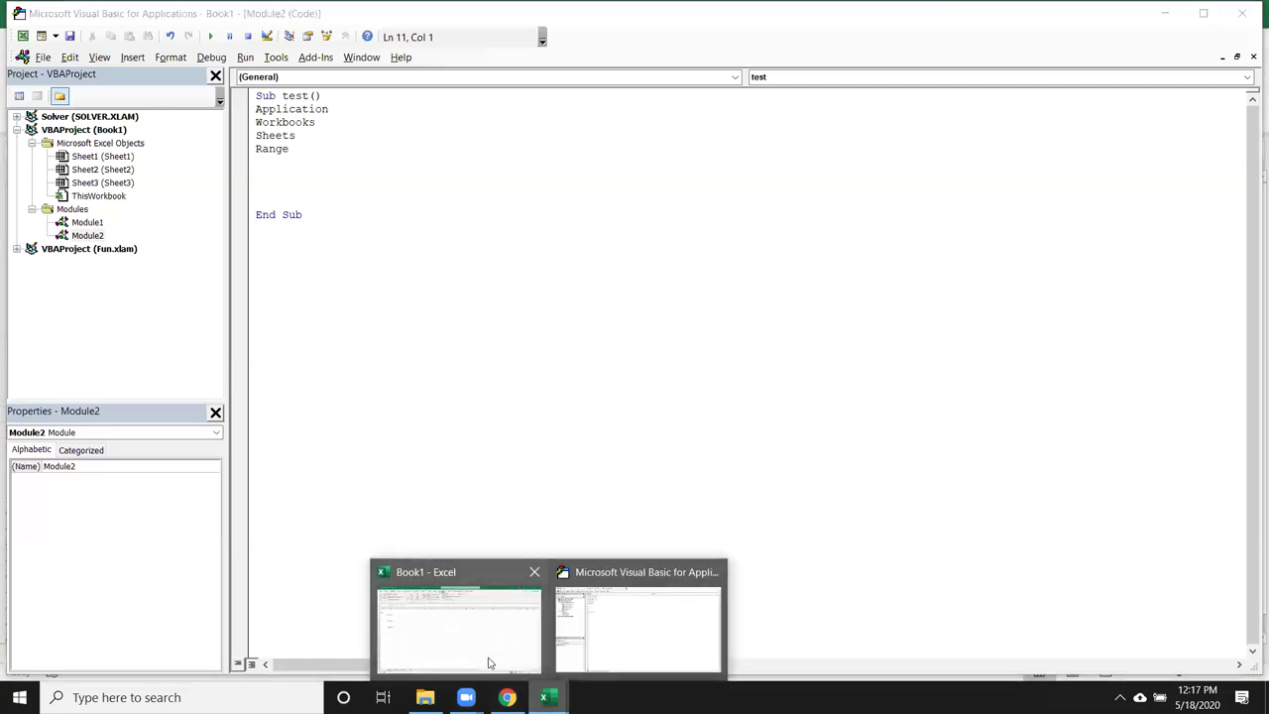
Enter the label Start in cell L1 of Sheet1
click(493, 655)
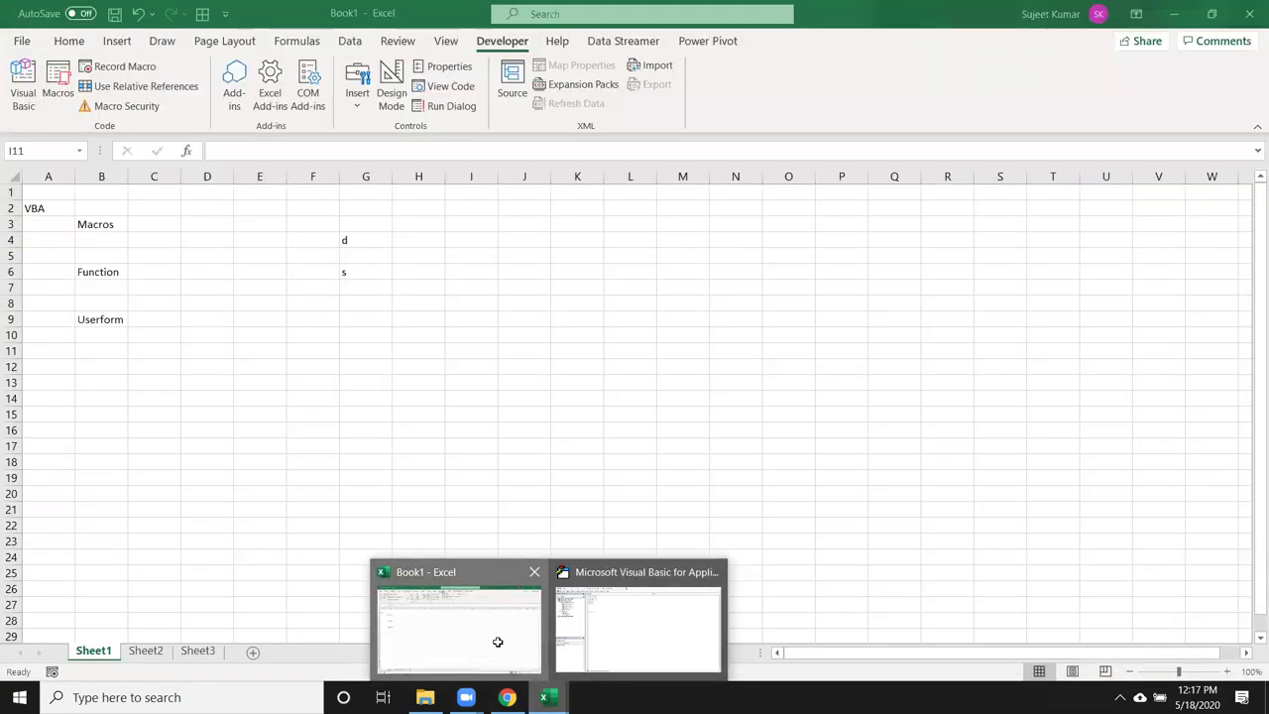
click(647, 193)
text(Sta)
key(BackSpace)
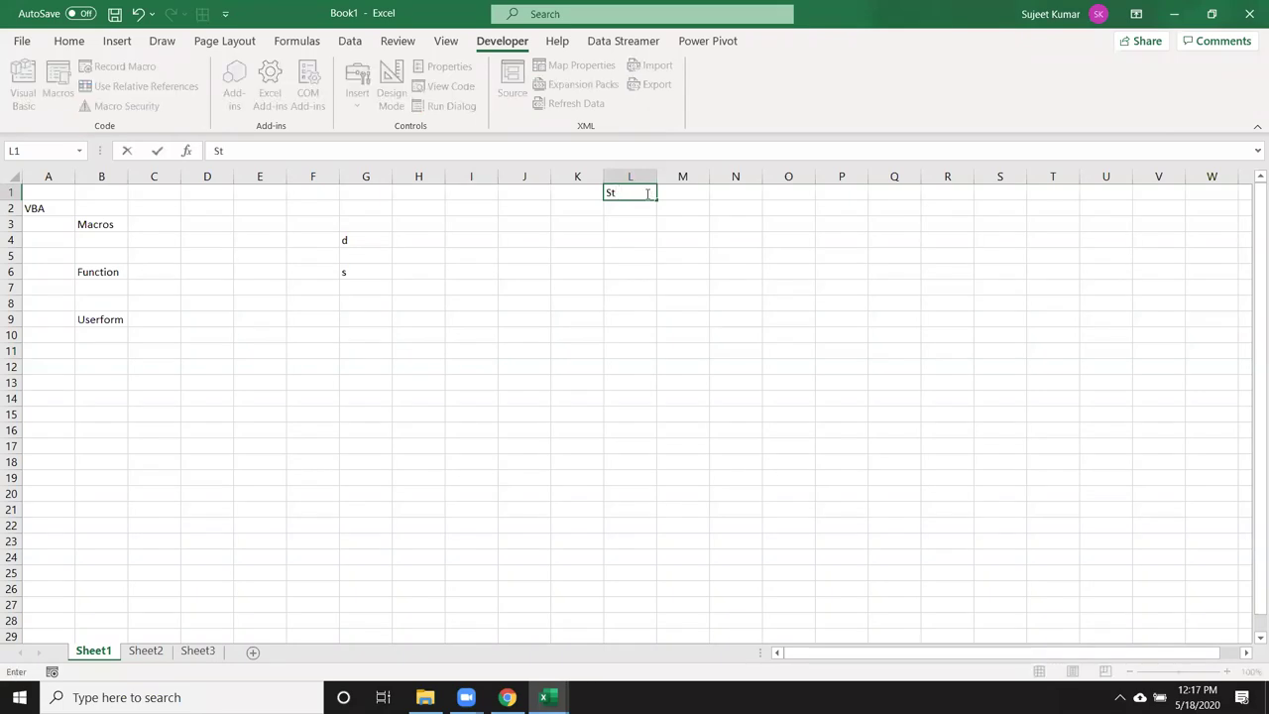
text(art)
key(Return)
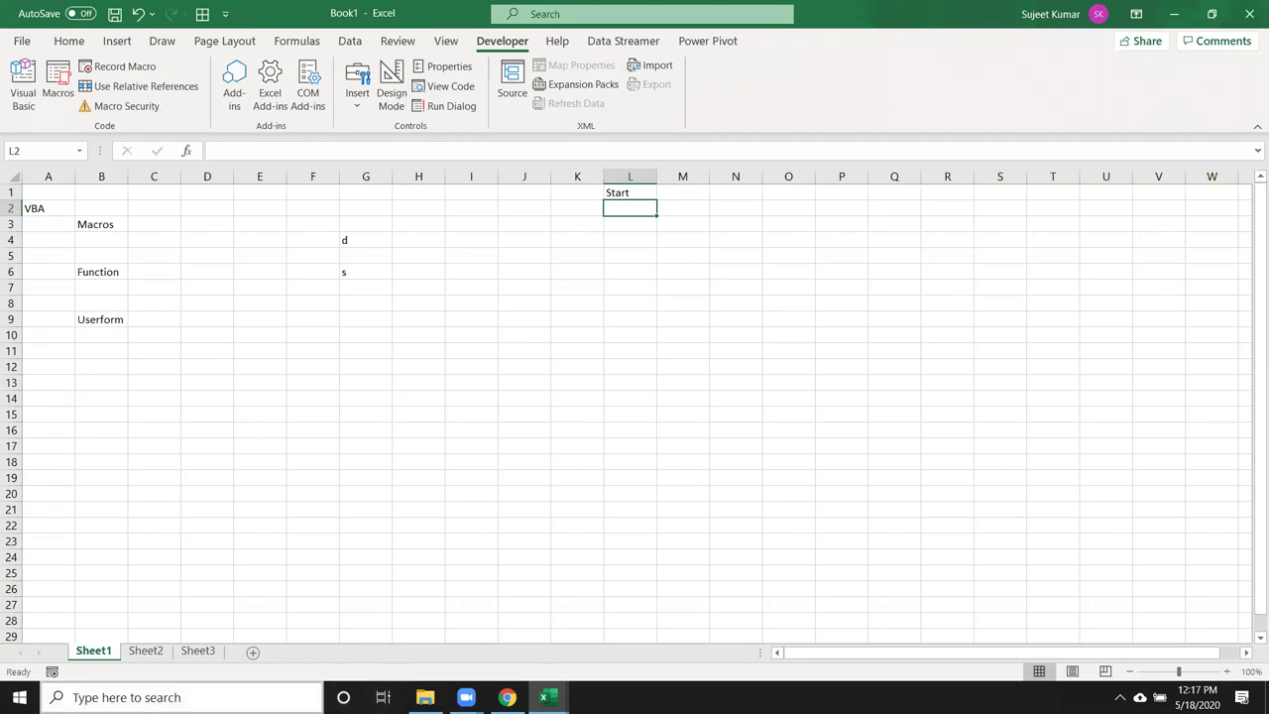
click(424, 697)
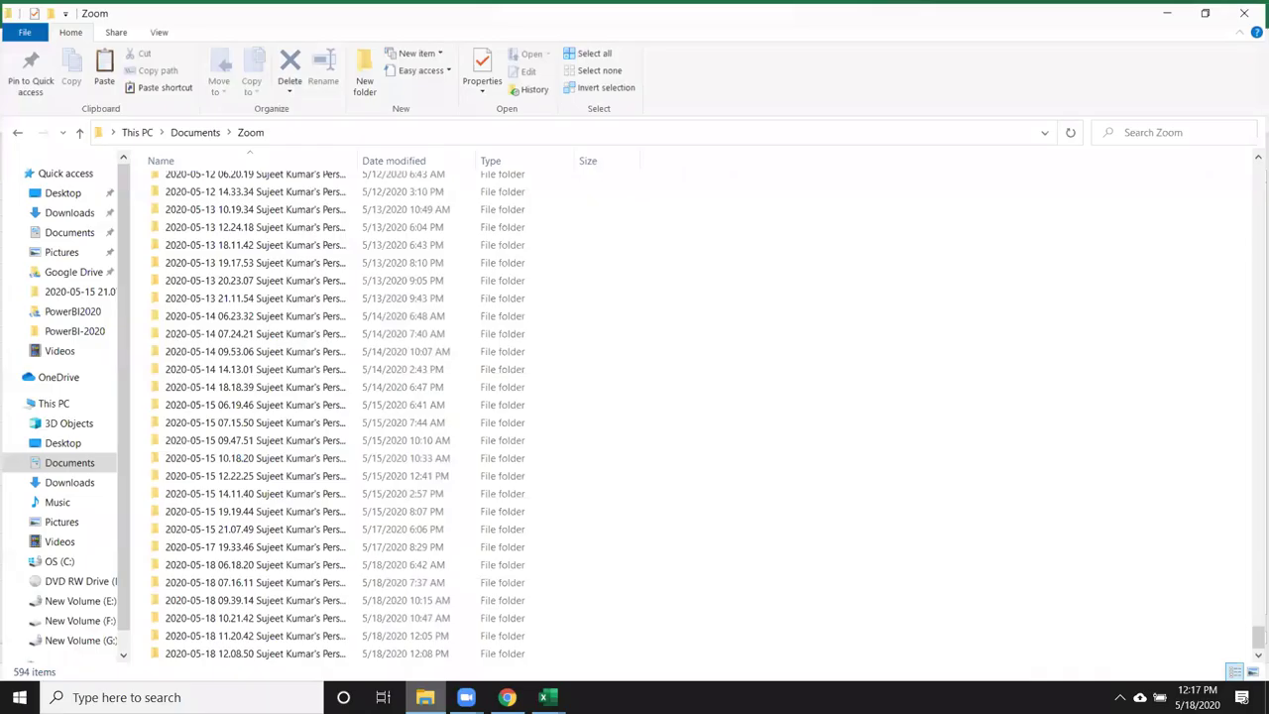
Look inside the 2020 folder on New Volume (F:)
click(76, 621)
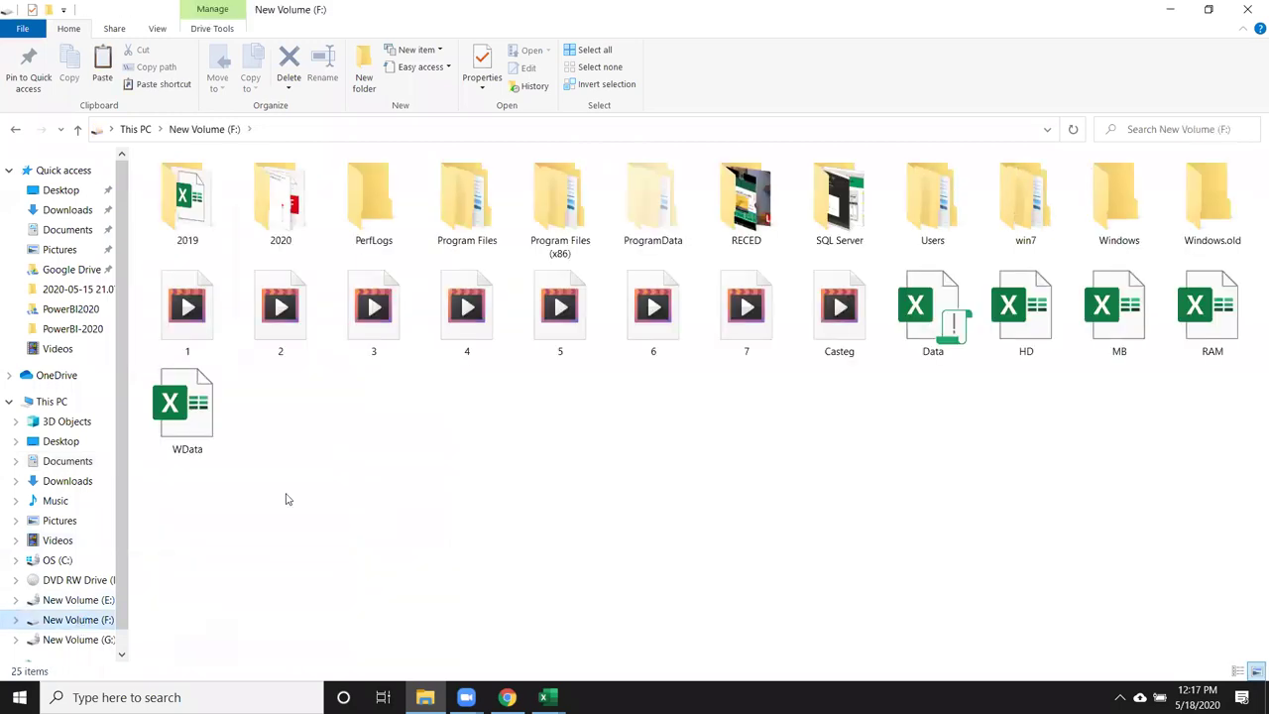
double_click(281, 204)
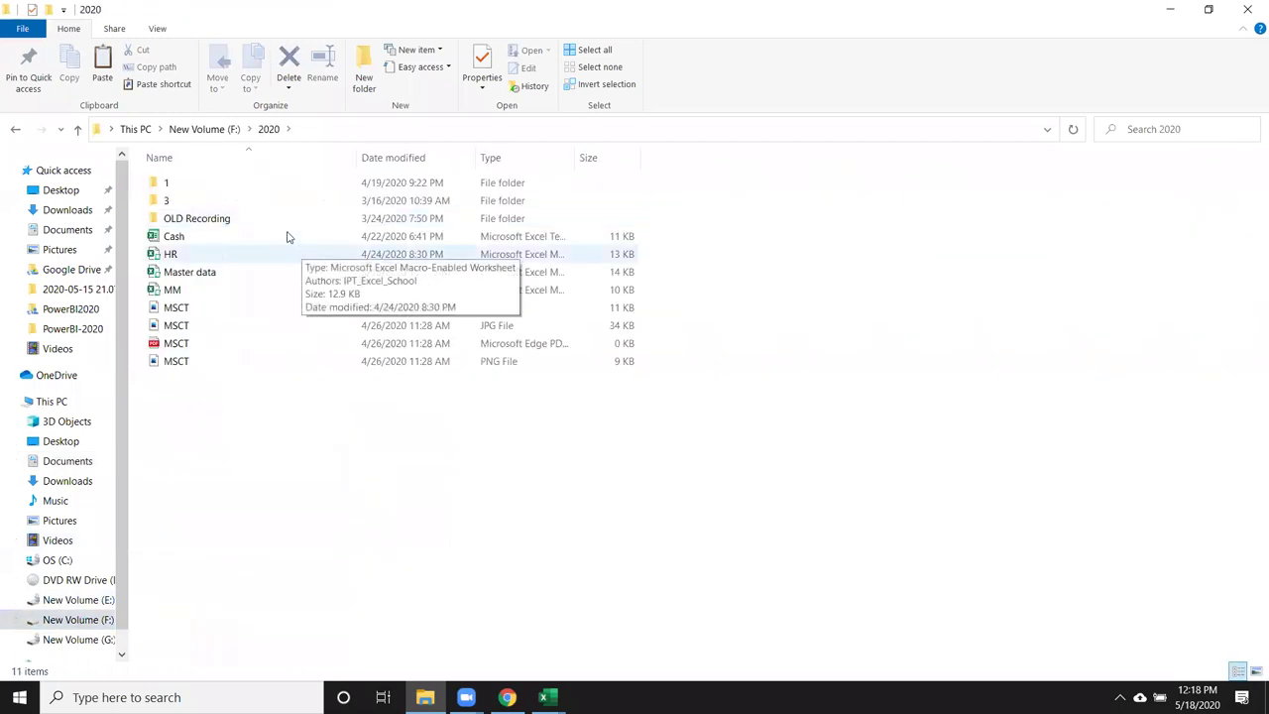
click(15, 129)
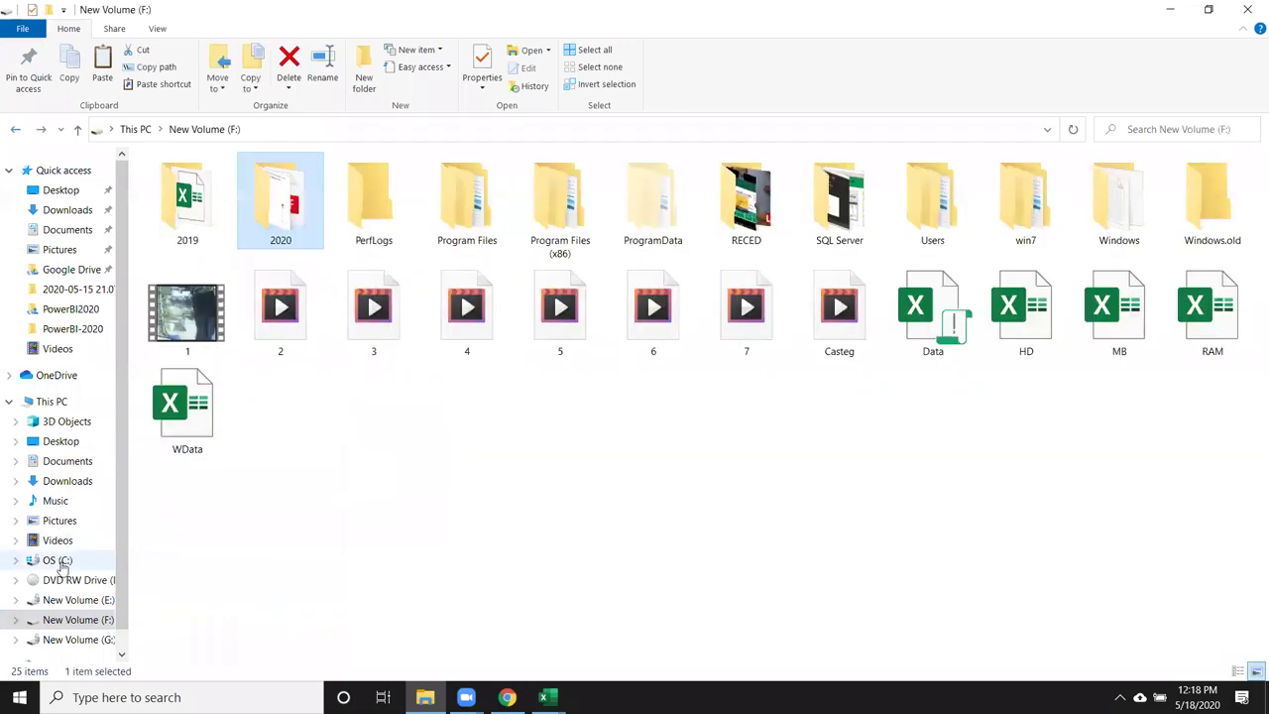
Open G:\2020, peek into the rec folder, and select all twelve monthly workbooks
click(87, 639)
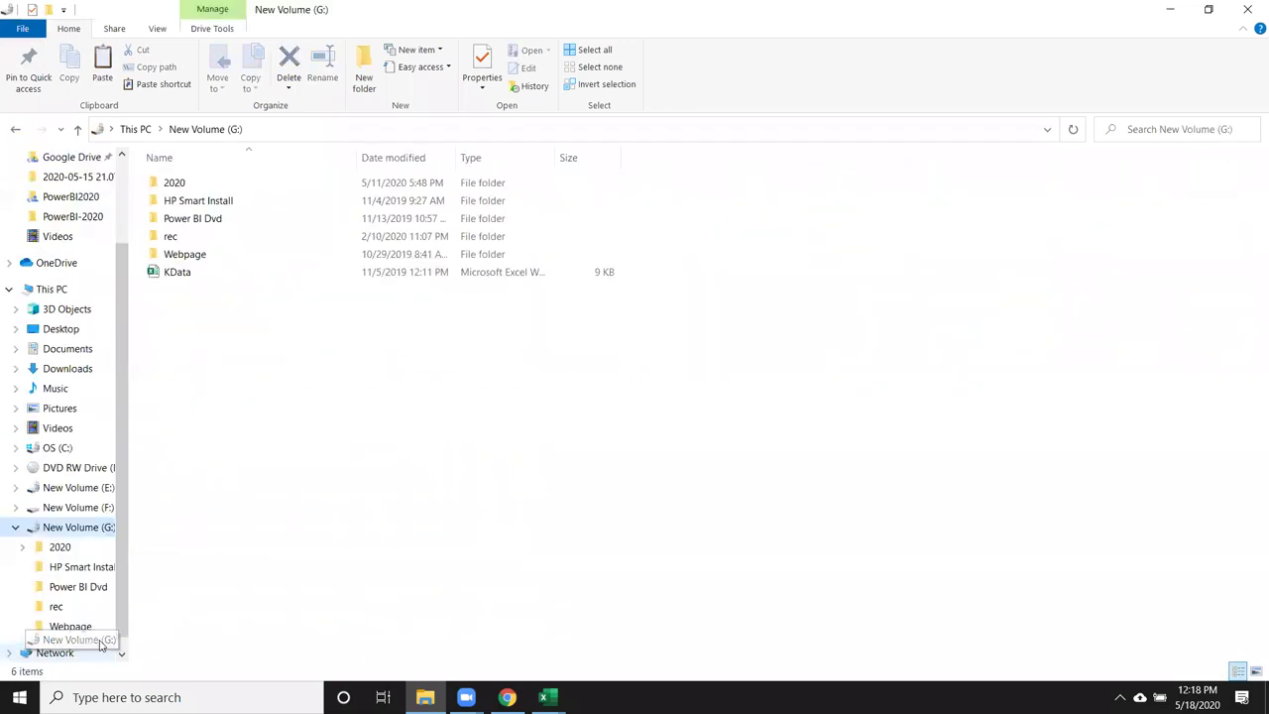
double_click(216, 184)
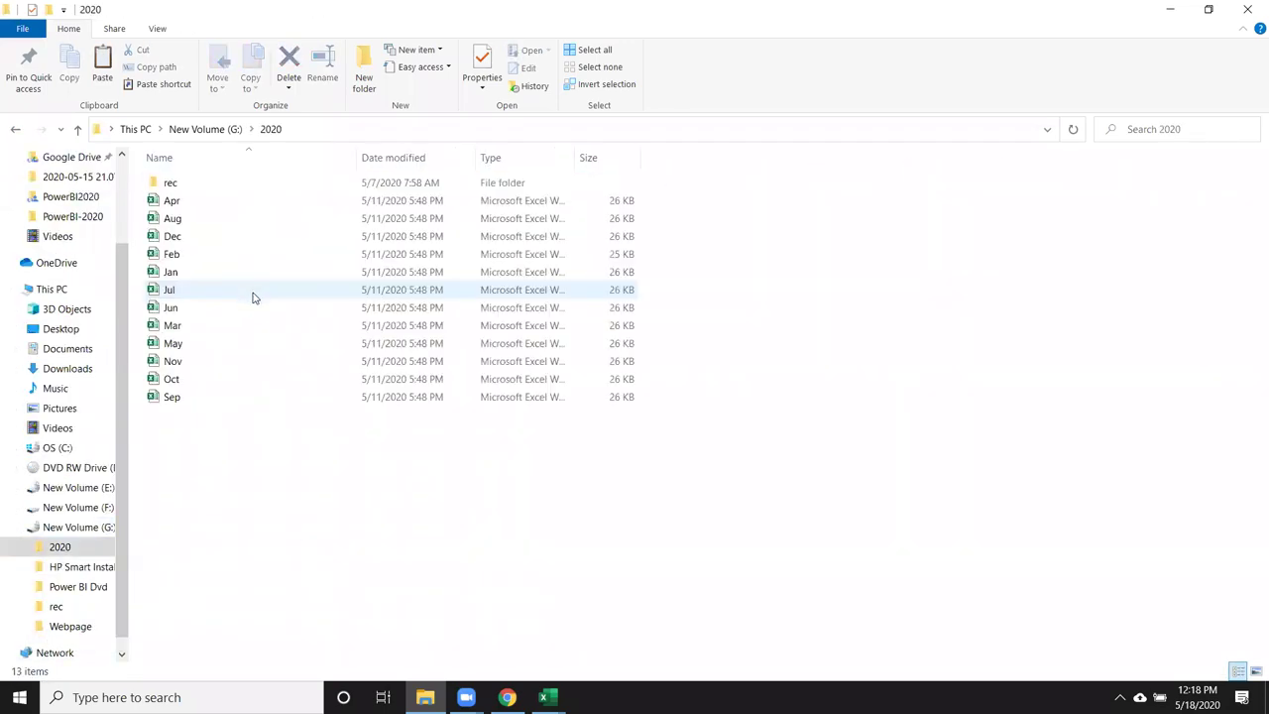
double_click(230, 185)
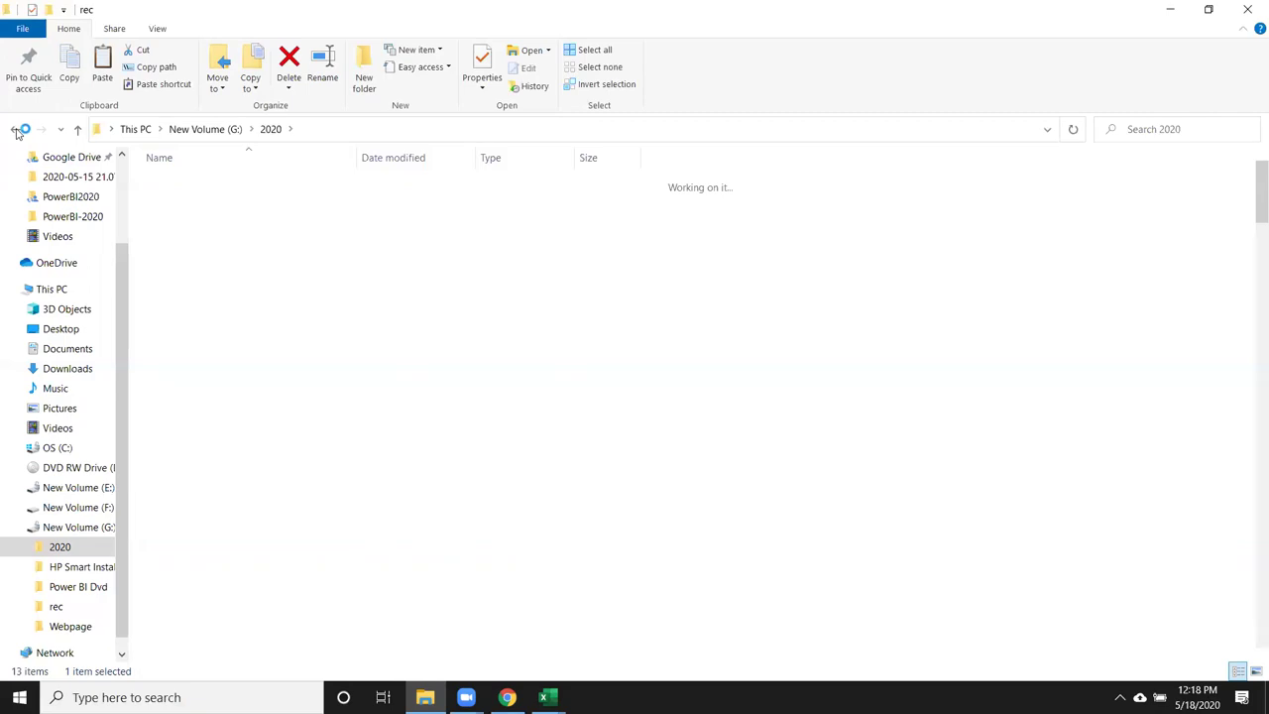
click(16, 132)
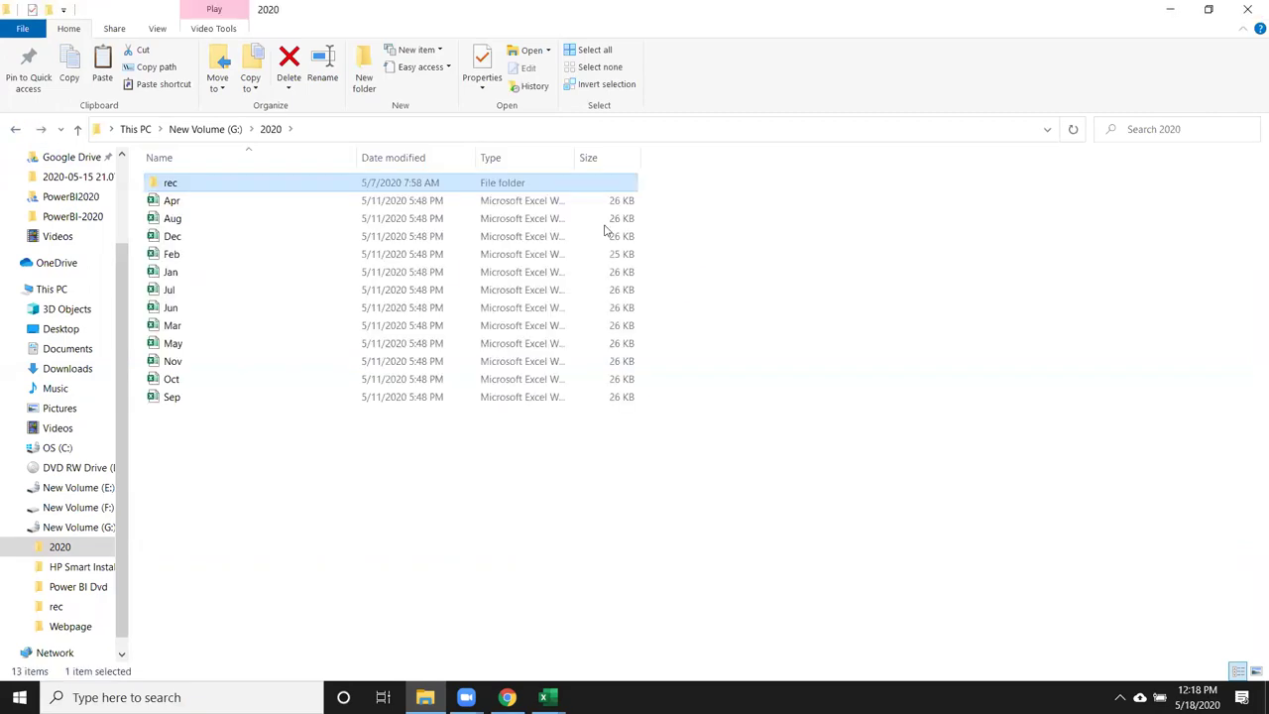
double_click(193, 190)
click(16, 133)
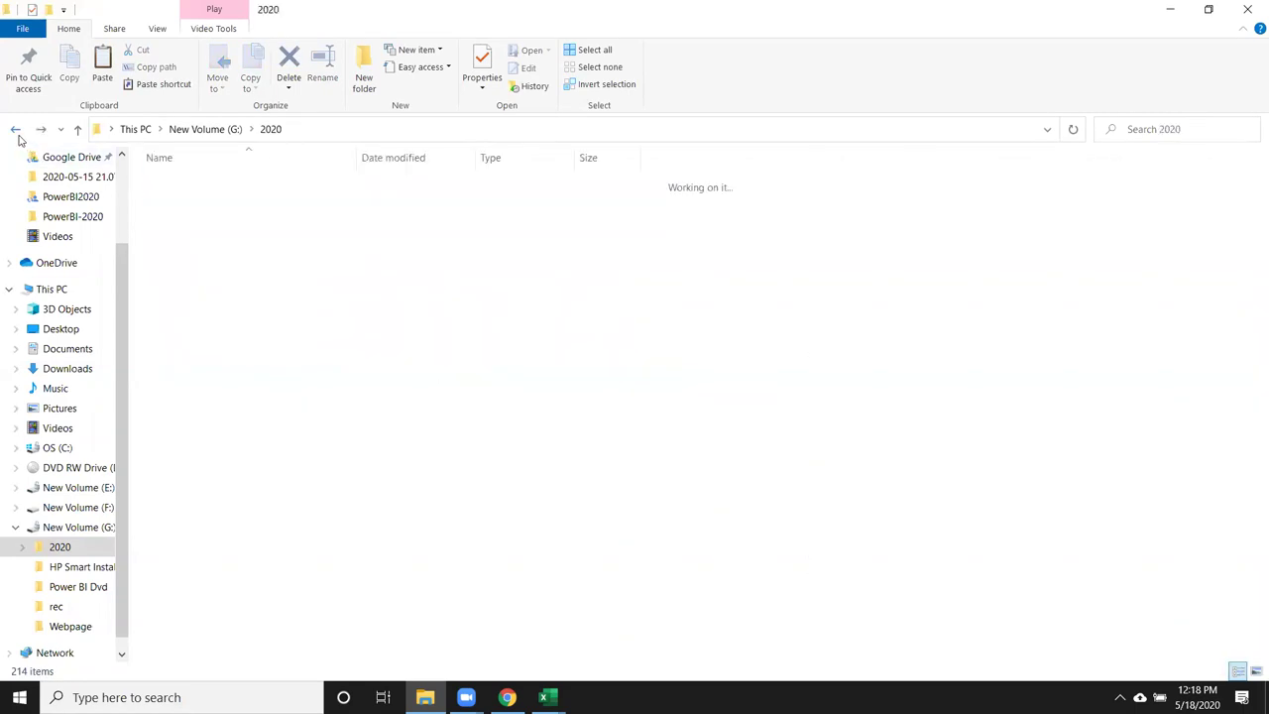
mouse_move(340, 464)
mouse_down()
mouse_move(165, 305)
mouse_move(130, 201)
mouse_up()
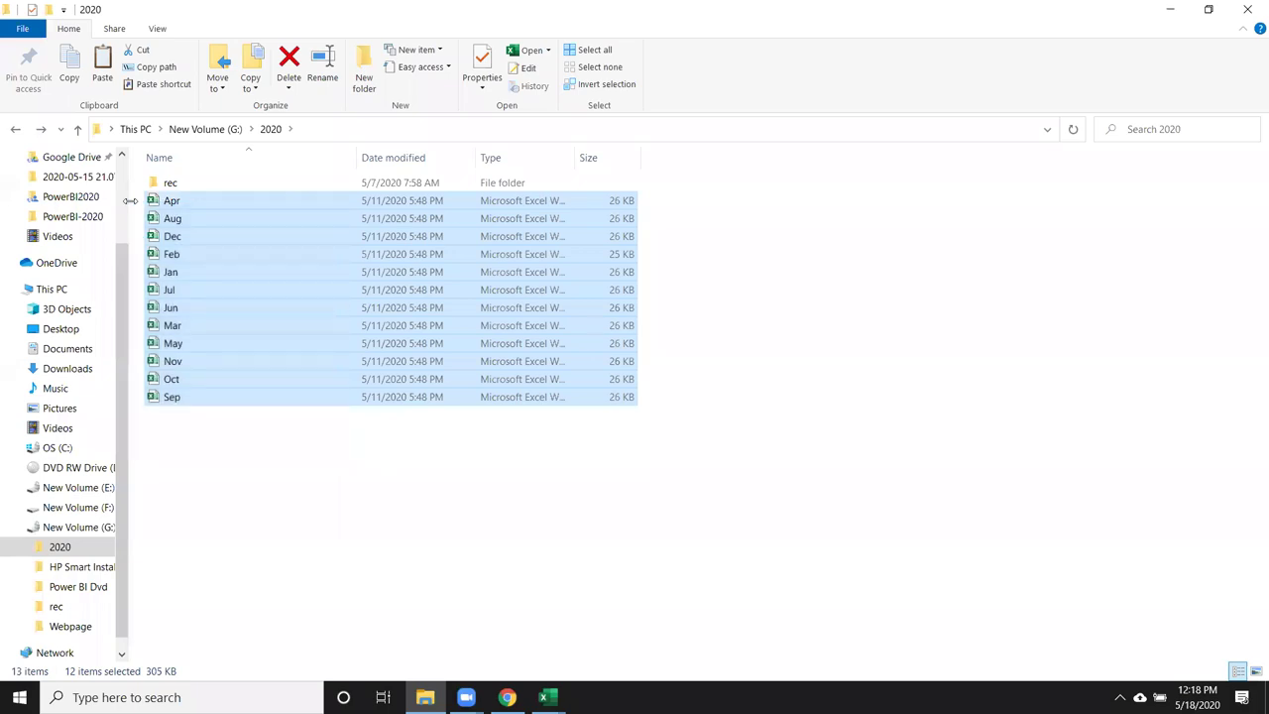
Permanently delete the twelve monthly workbooks and create a folder named 5 in G:\2020
key(shift+Delete)
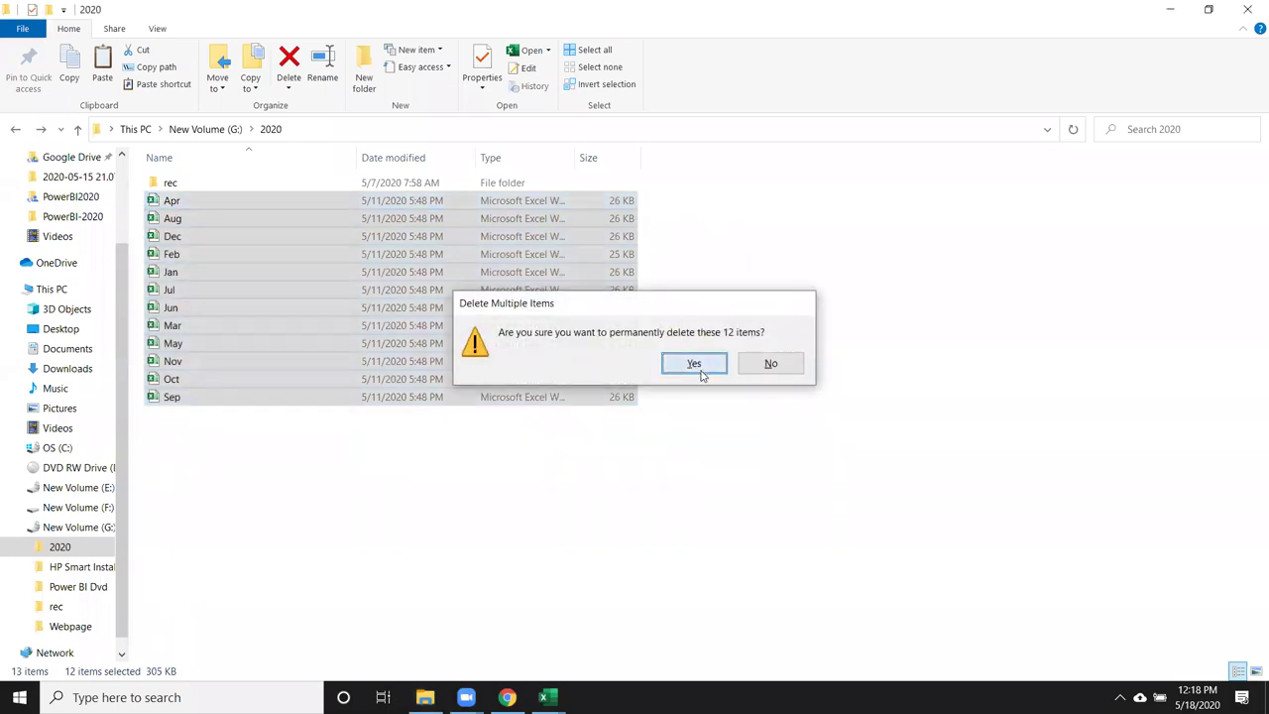
click(694, 364)
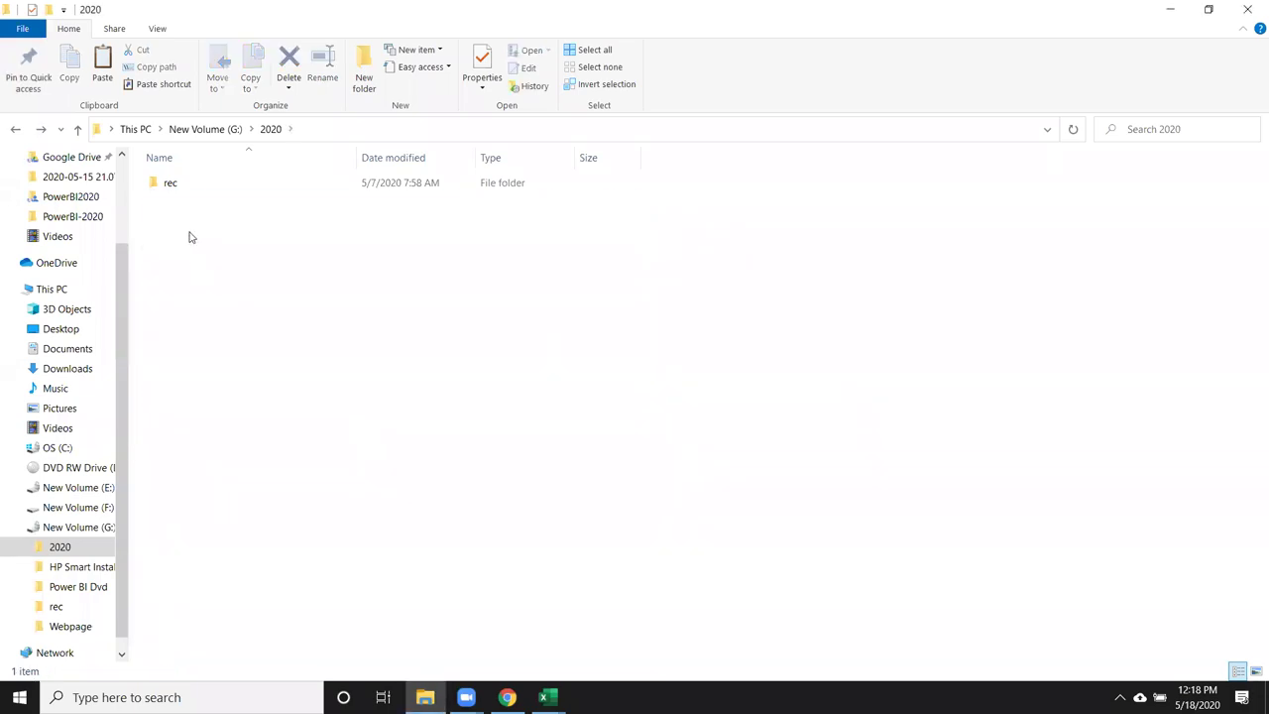
right_click(192, 237)
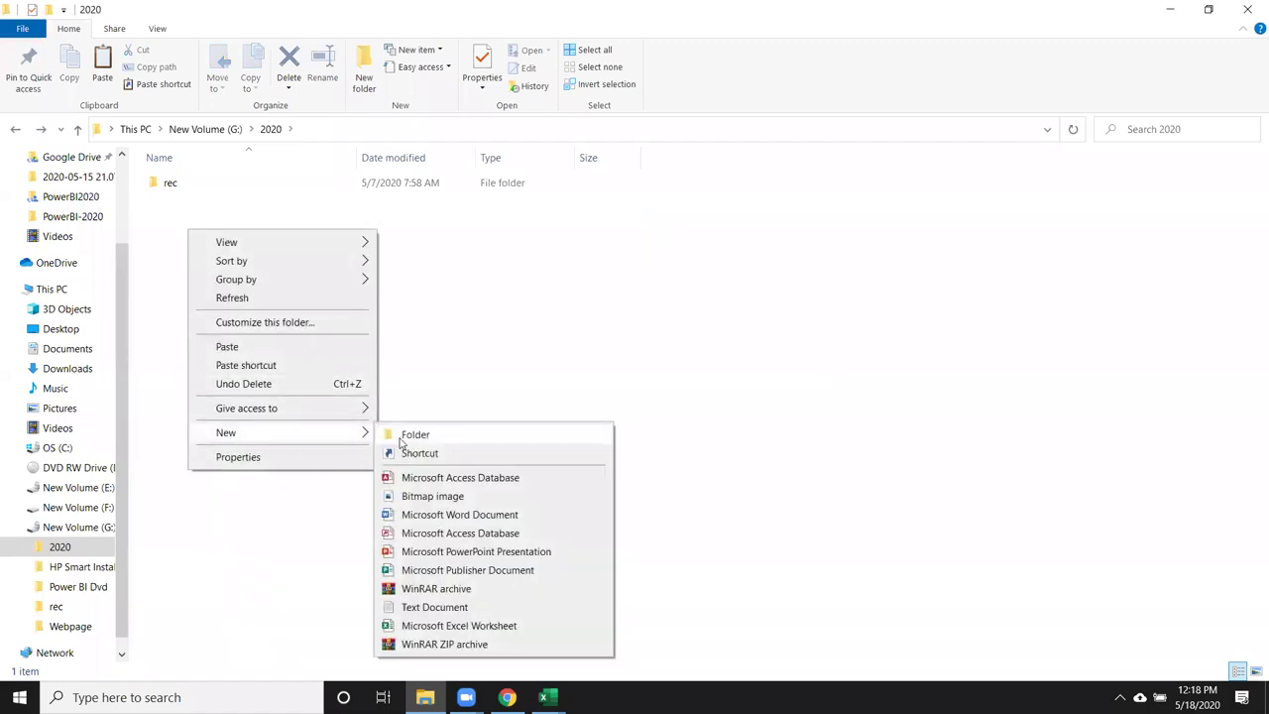
click(401, 441)
text(5)
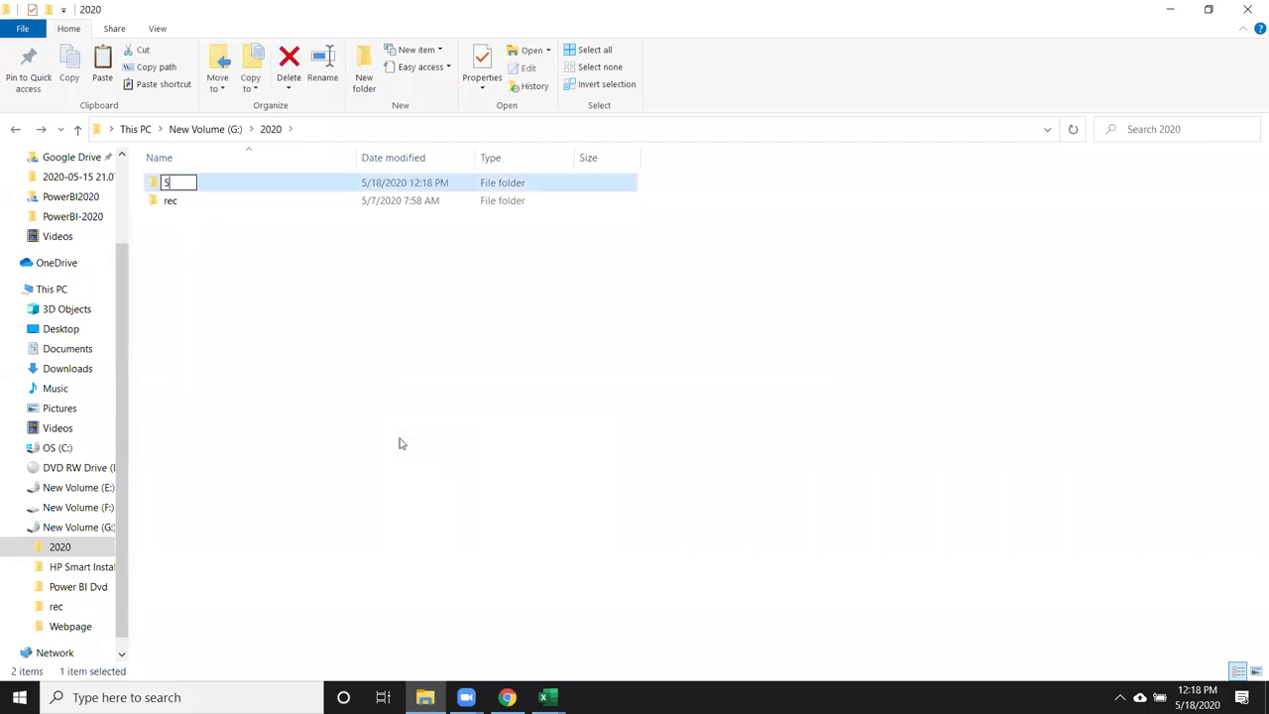
key(Return)
key(Return)
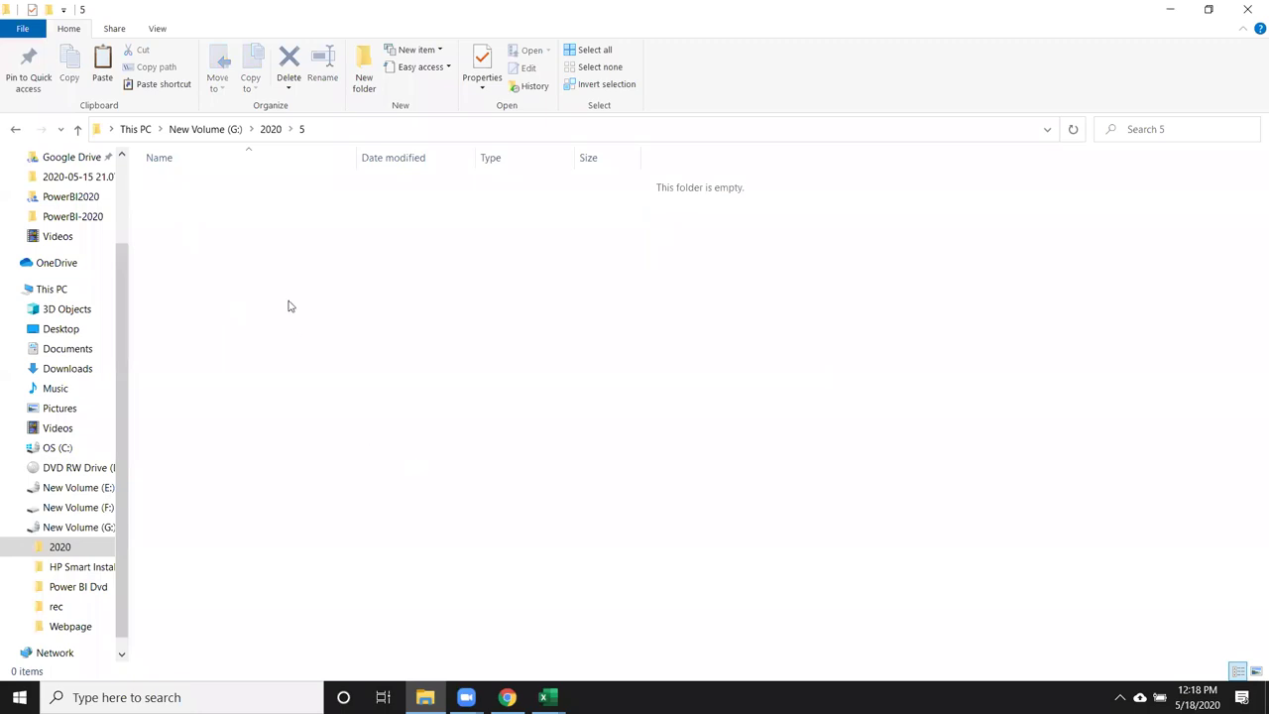
Create subfolder 18 inside folder 5 and a new Excel workbook named 18 in it
right_click(259, 248)
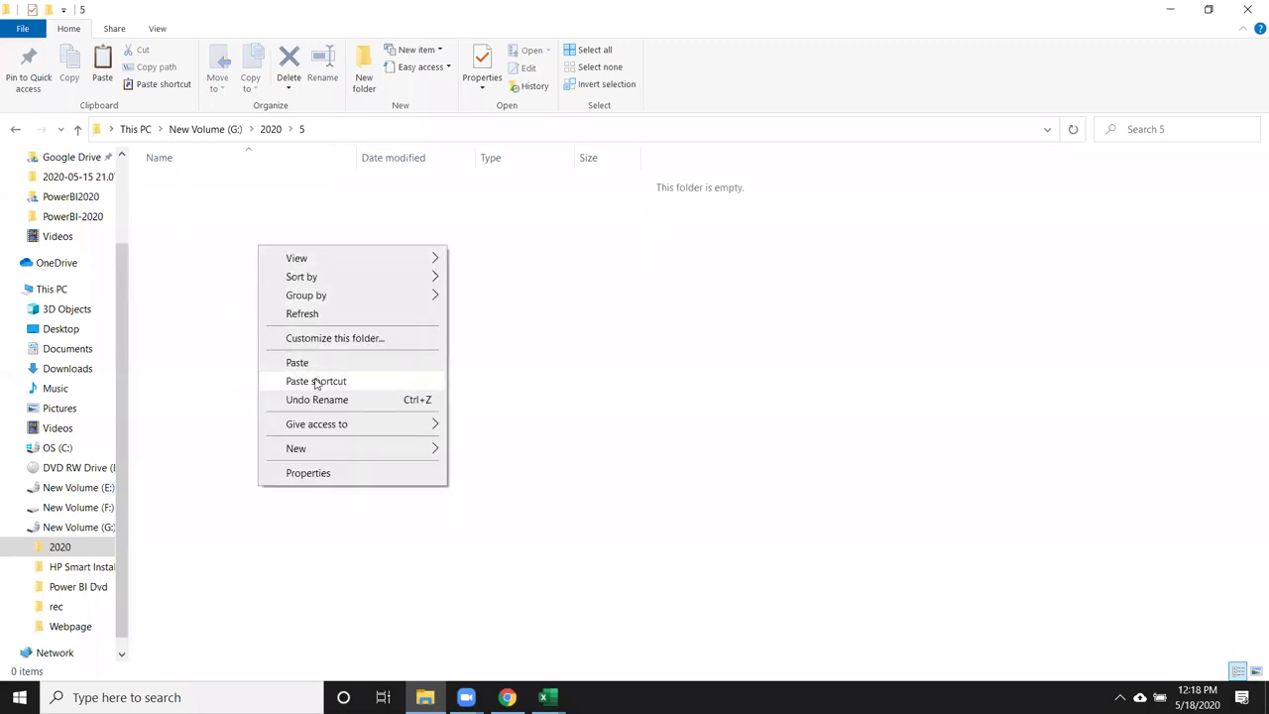
mouse_move(295, 448)
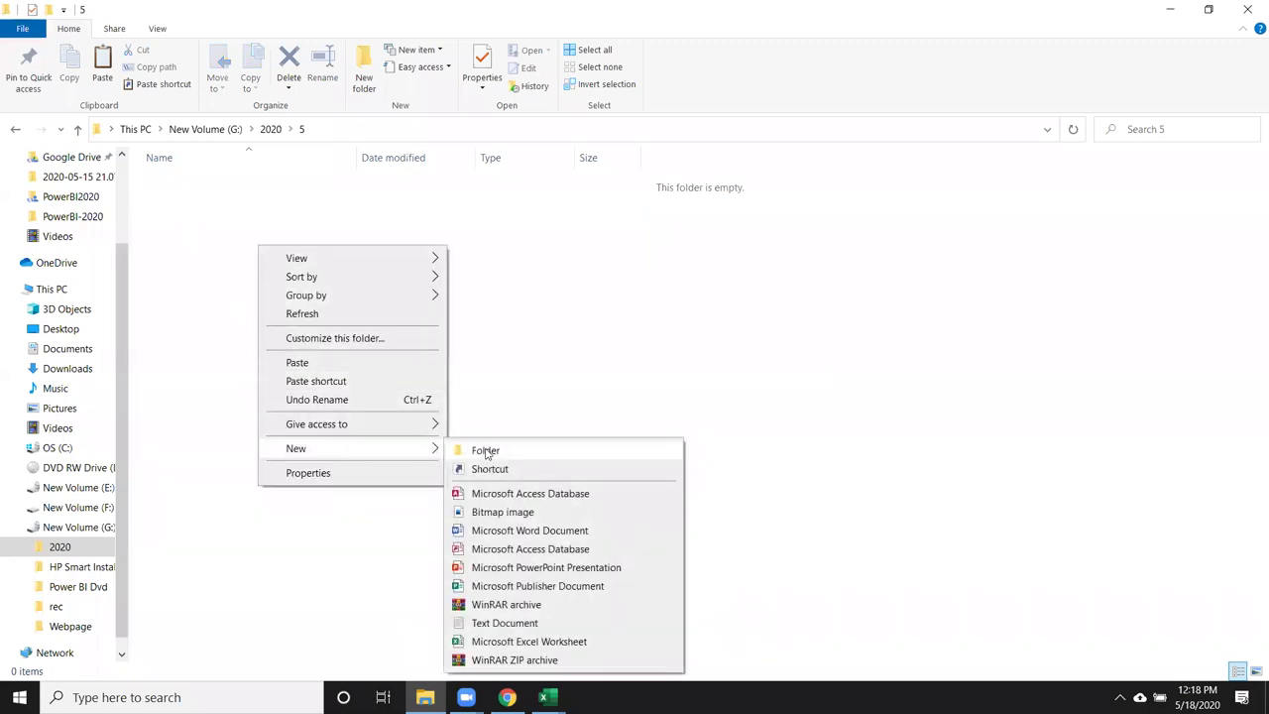
click(485, 451)
text(18)
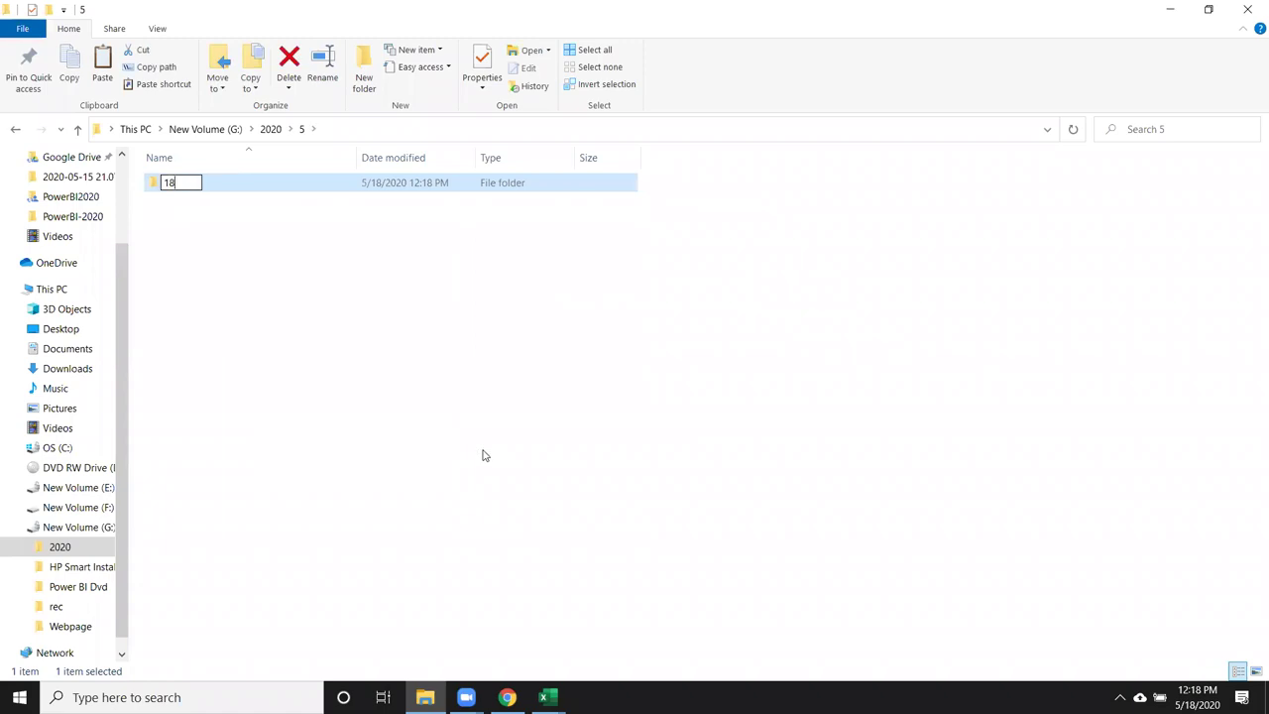
click(547, 569)
double_click(278, 184)
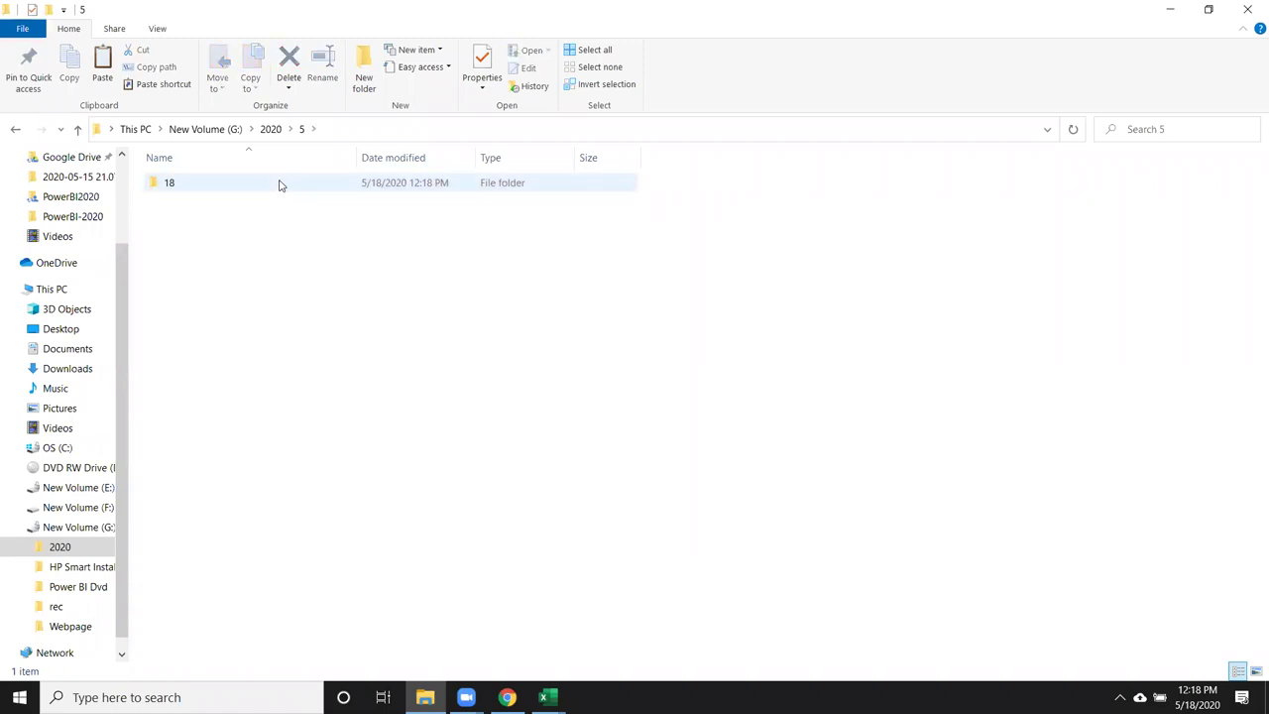
right_click(296, 255)
mouse_move(391, 455)
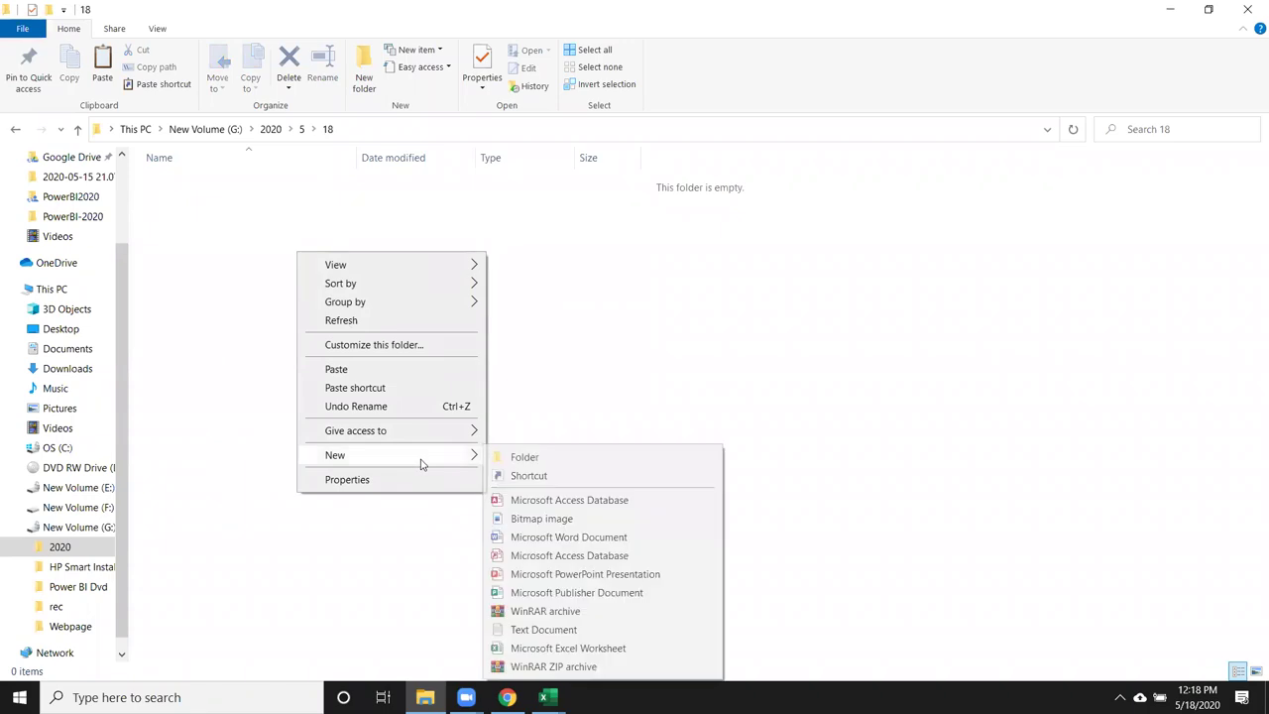
click(546, 648)
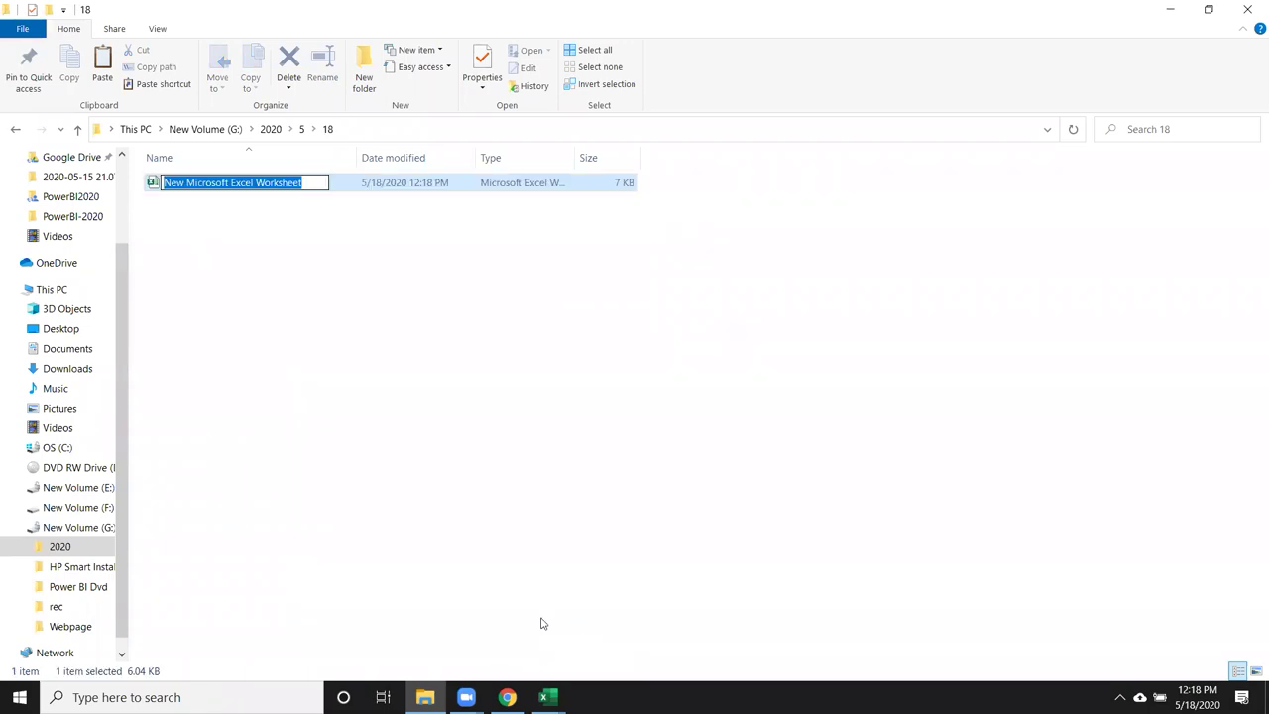
text(18)
key(Return)
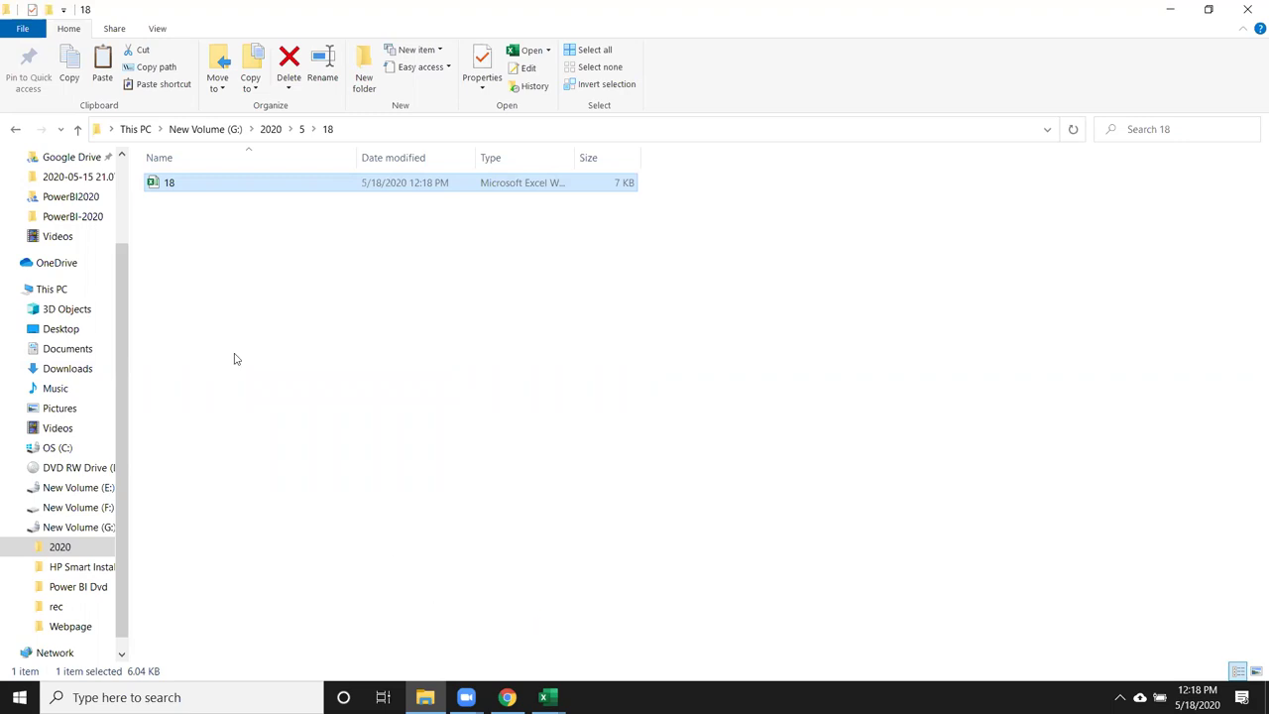
Navigate up to G: and back down through 2020\5\18 to check the workbook, ending in 2020
click(326, 130)
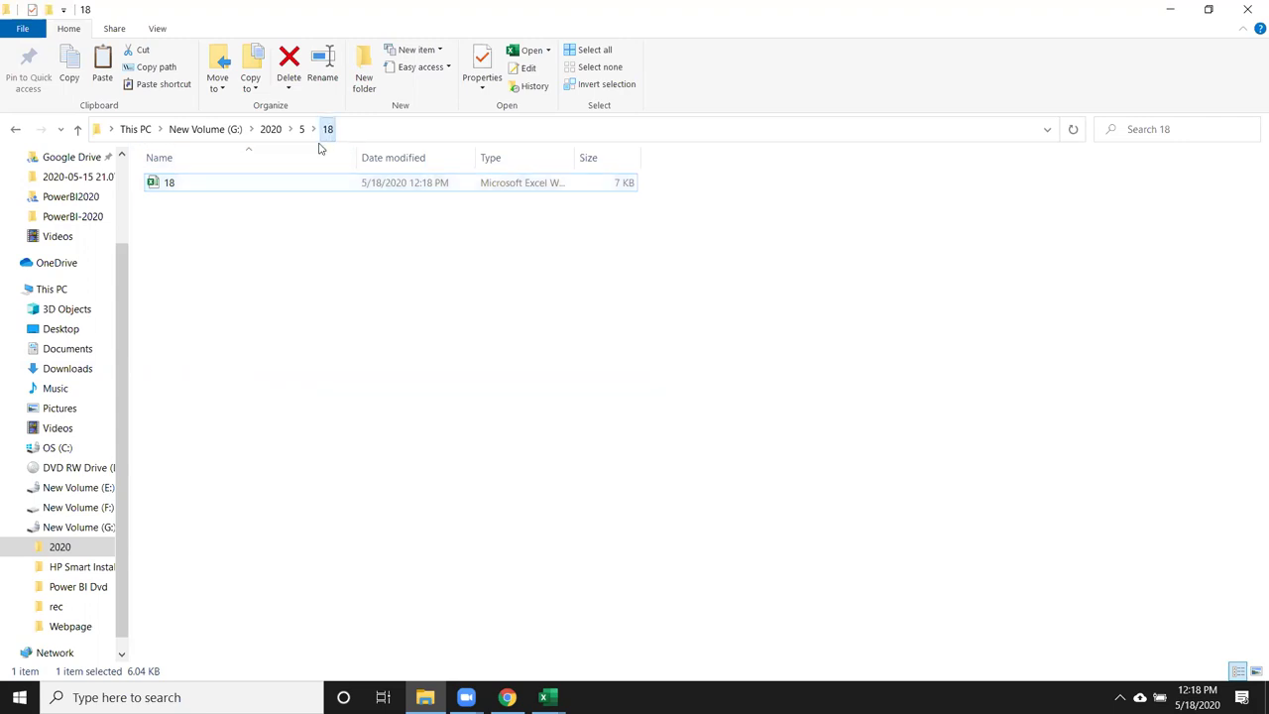
click(302, 129)
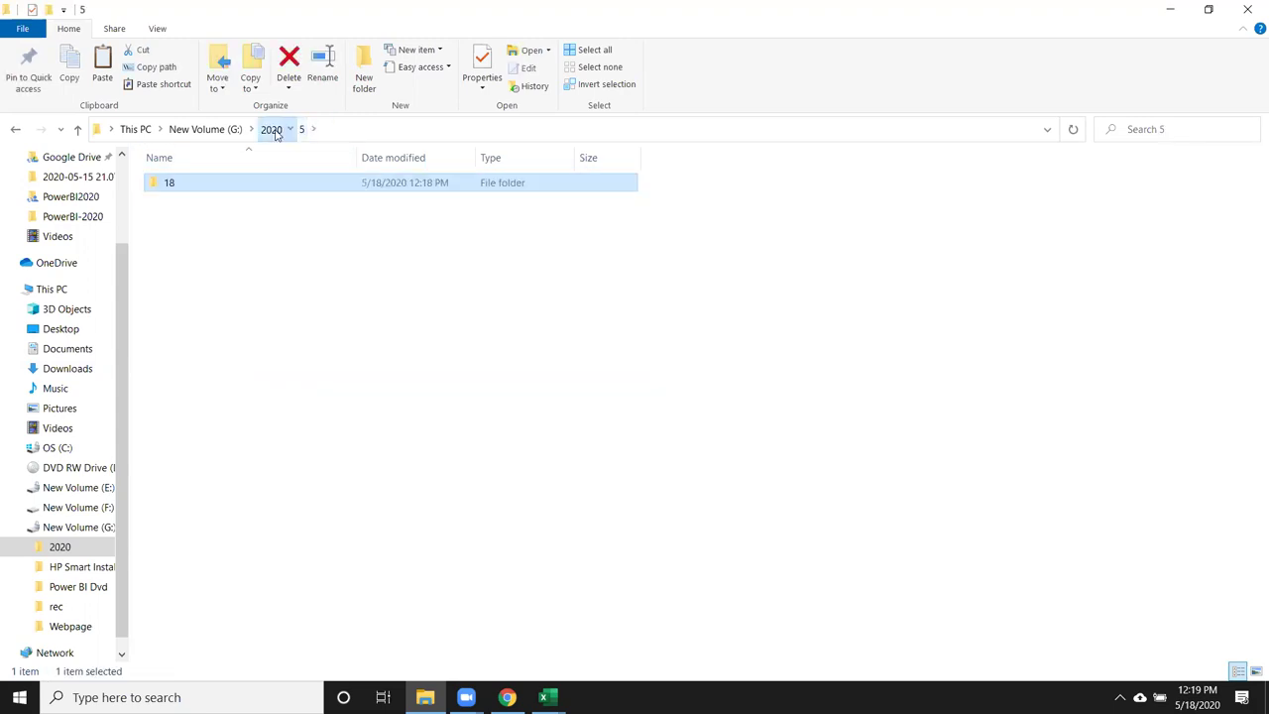
click(277, 130)
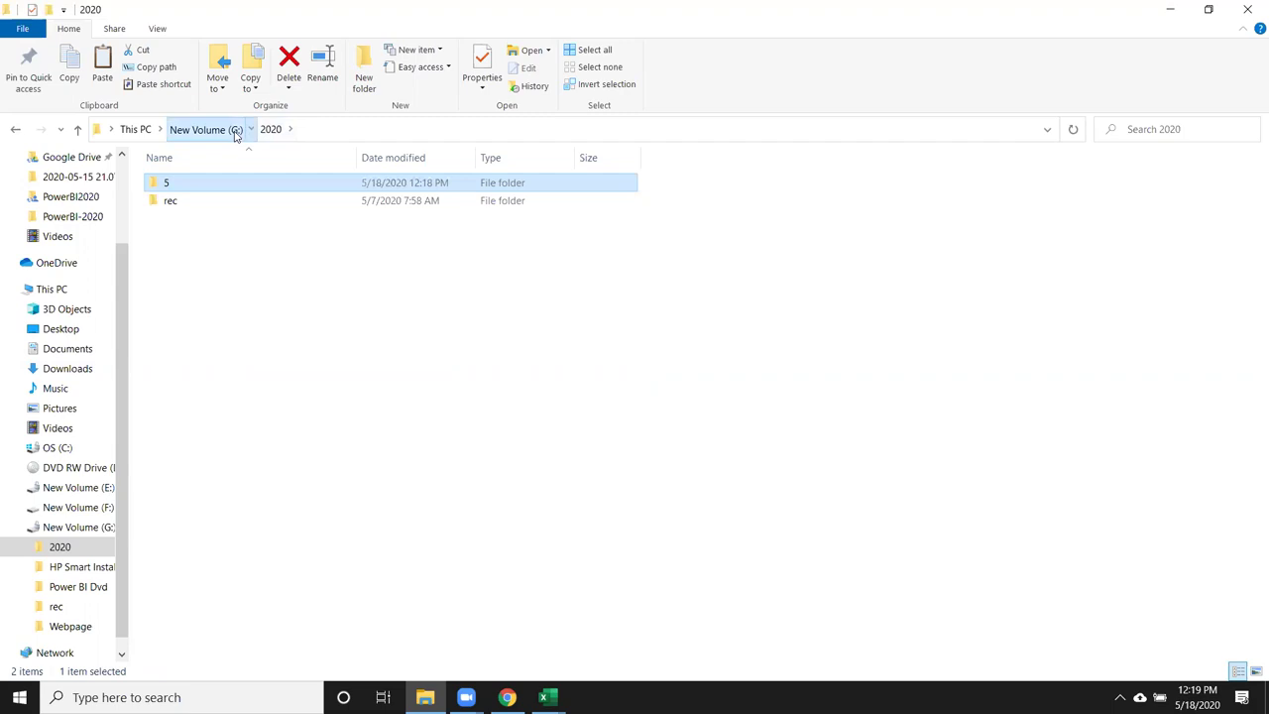
click(205, 130)
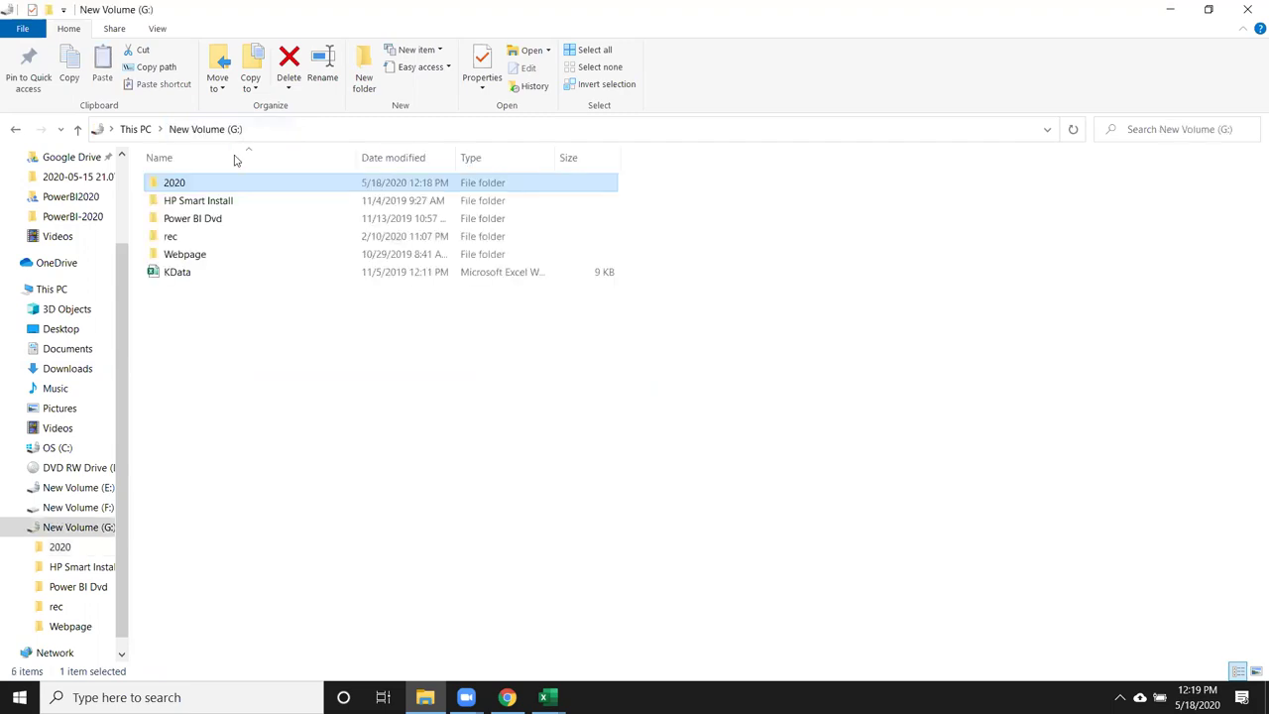
double_click(176, 184)
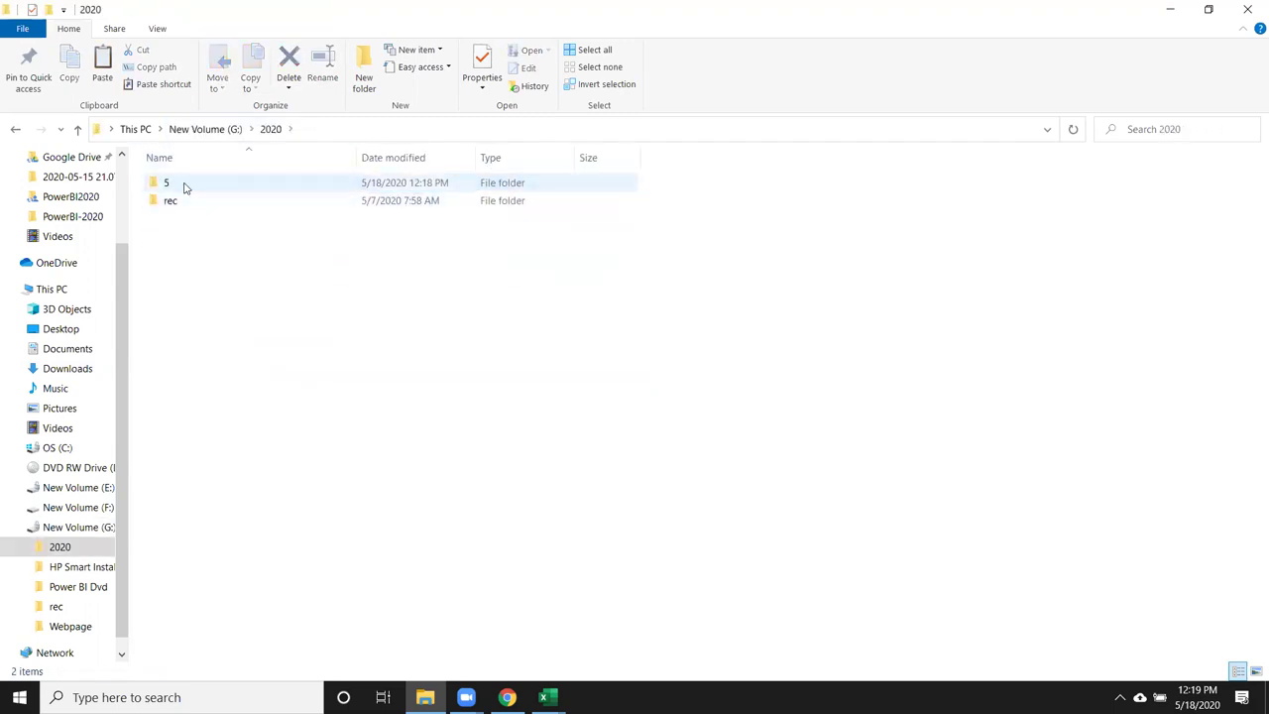
double_click(183, 185)
double_click(183, 185)
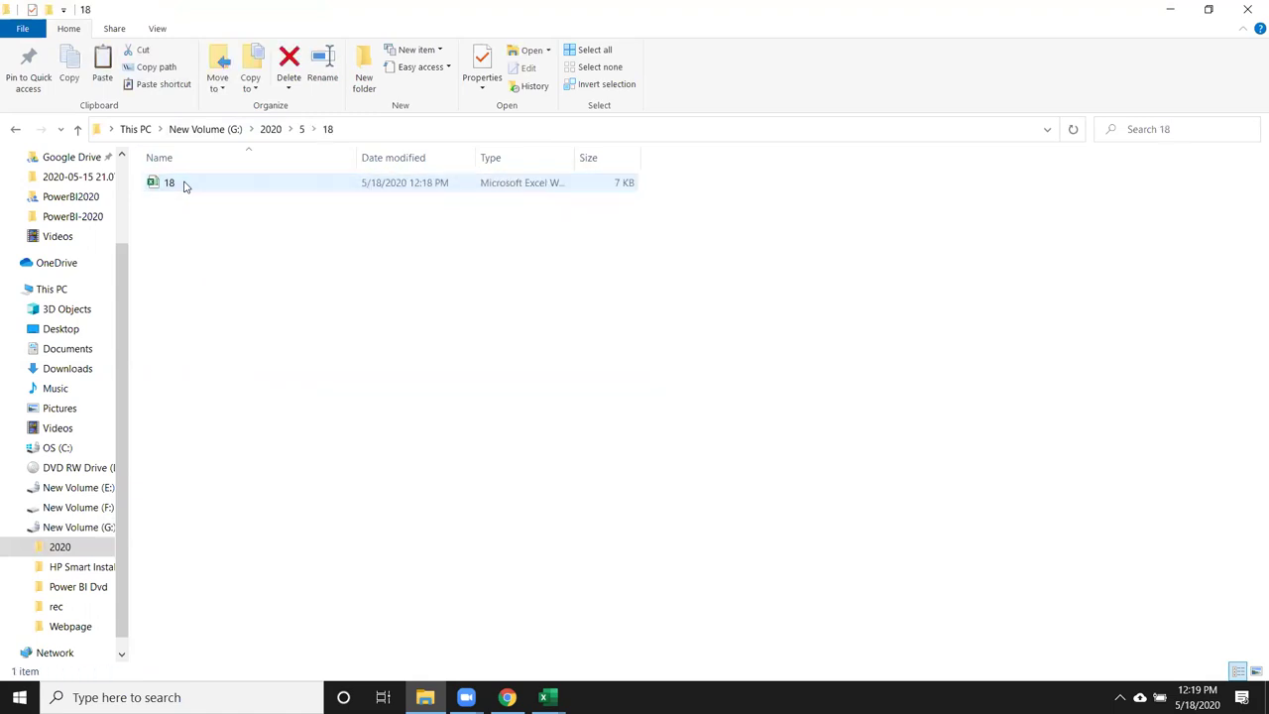
click(272, 129)
Permanently delete folder 5 from G:\2020 and bring up the open Excel window previews
key(shift+Delete)
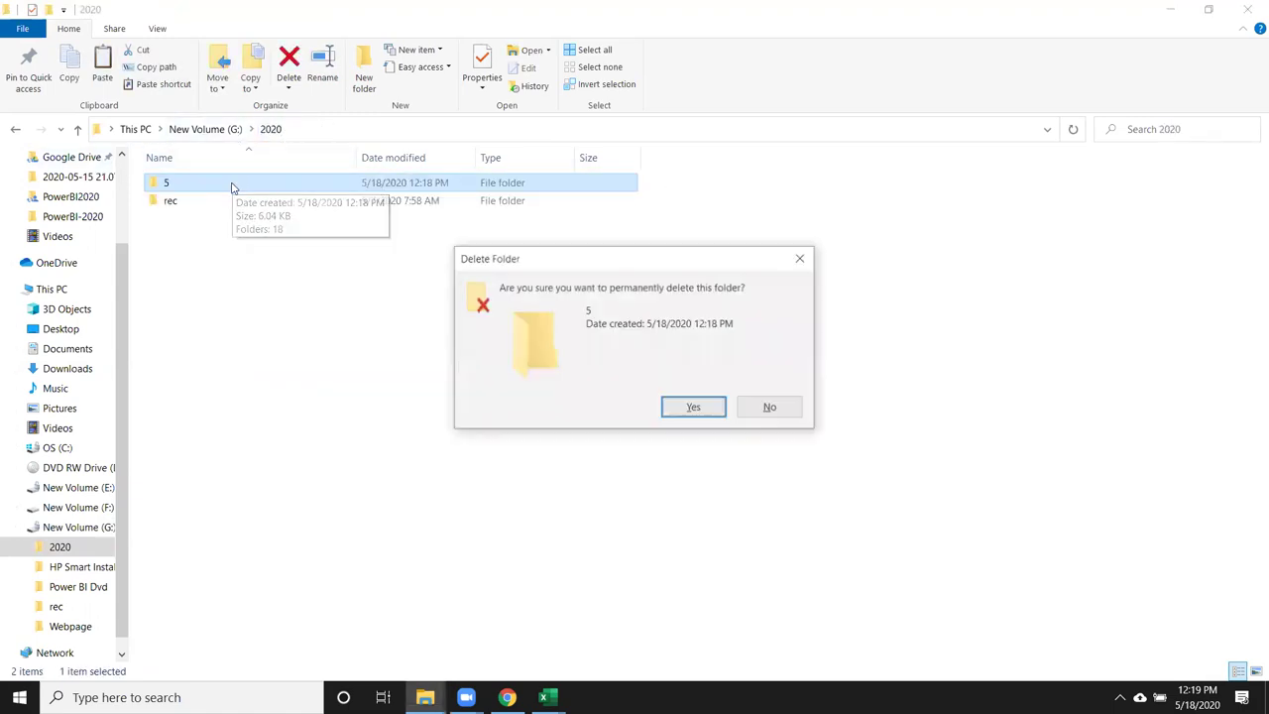
click(691, 409)
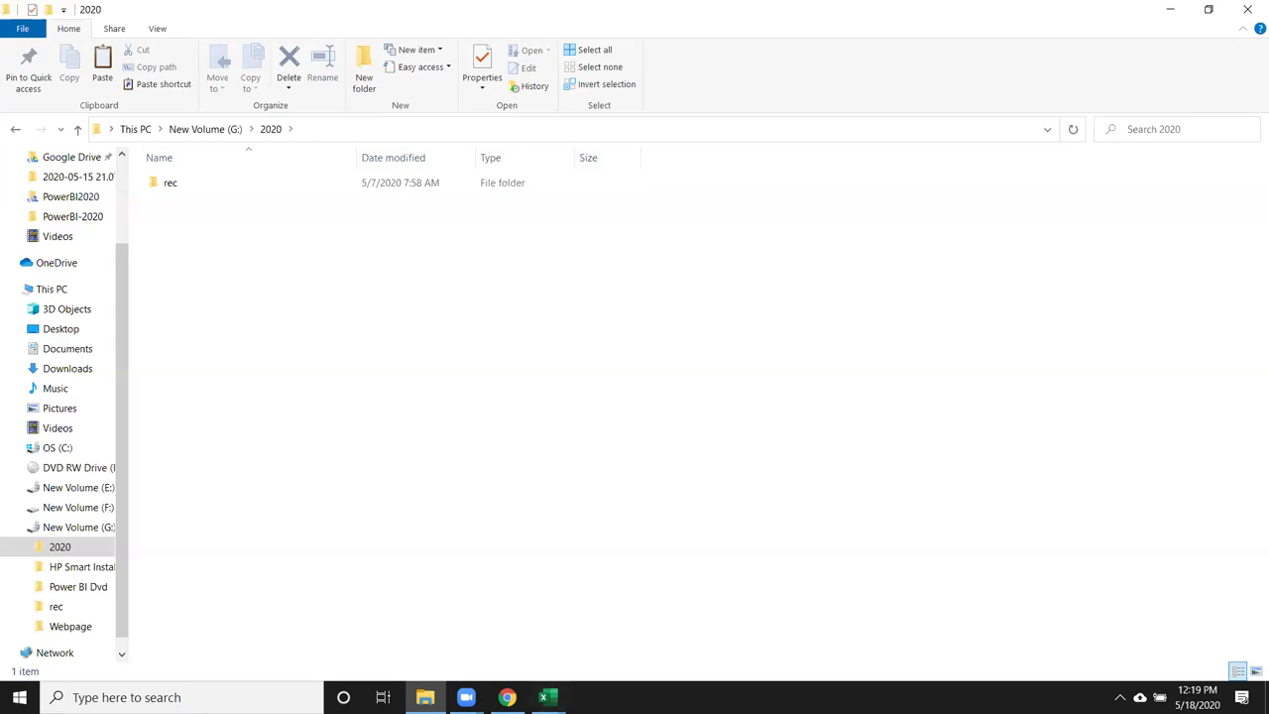
click(548, 697)
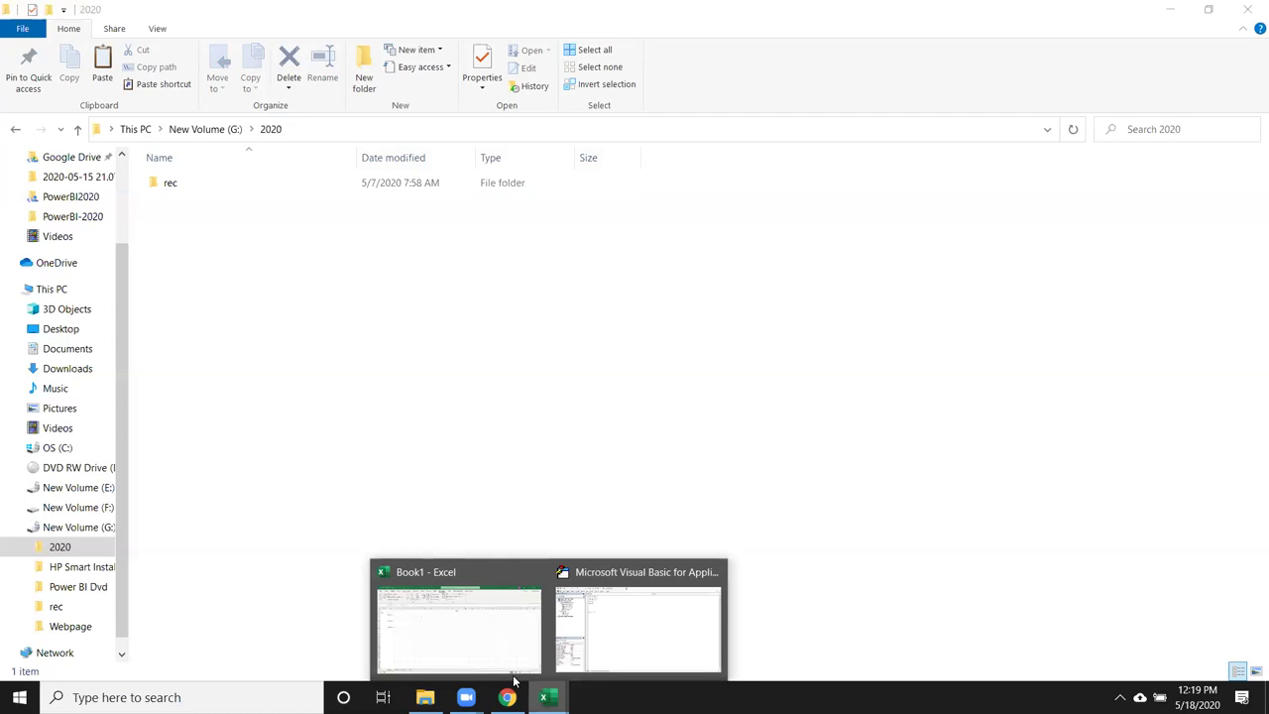
mouse_move(458, 616)
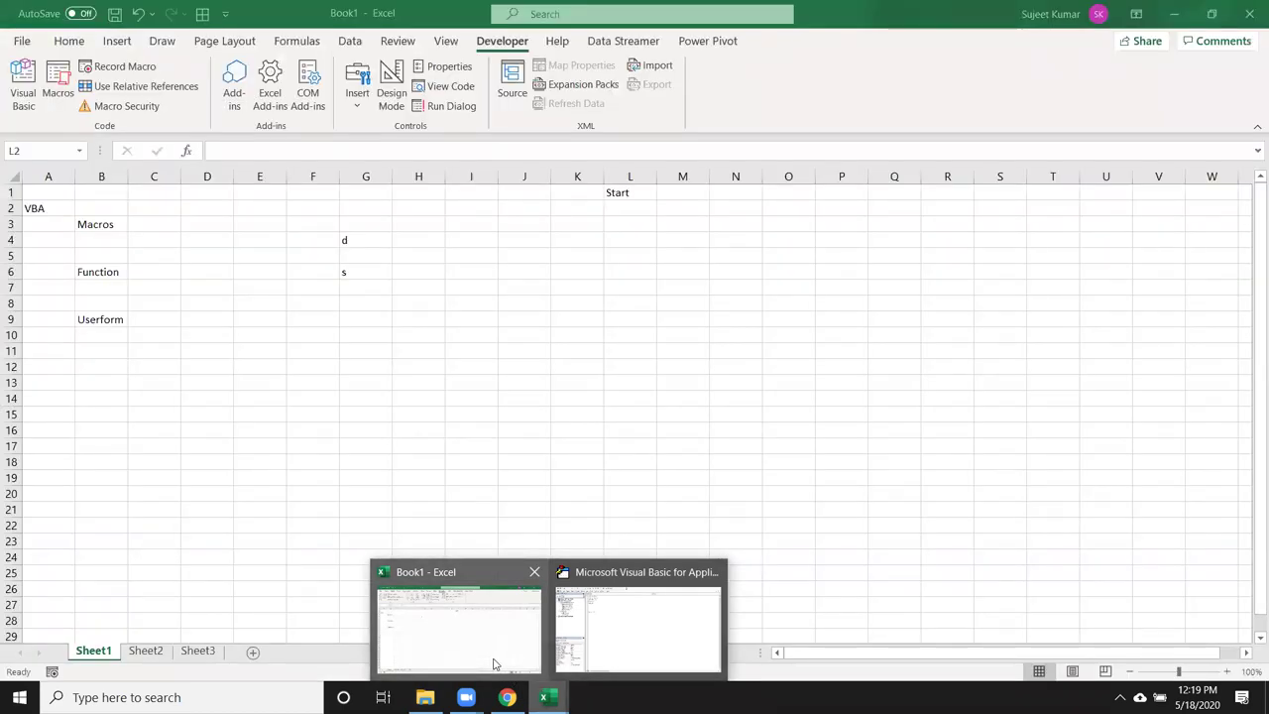
Add an empty Sub crFld() procedure below Sub test in Module2
click(495, 663)
click(543, 381)
click(23, 87)
key(Return)
text(sub )
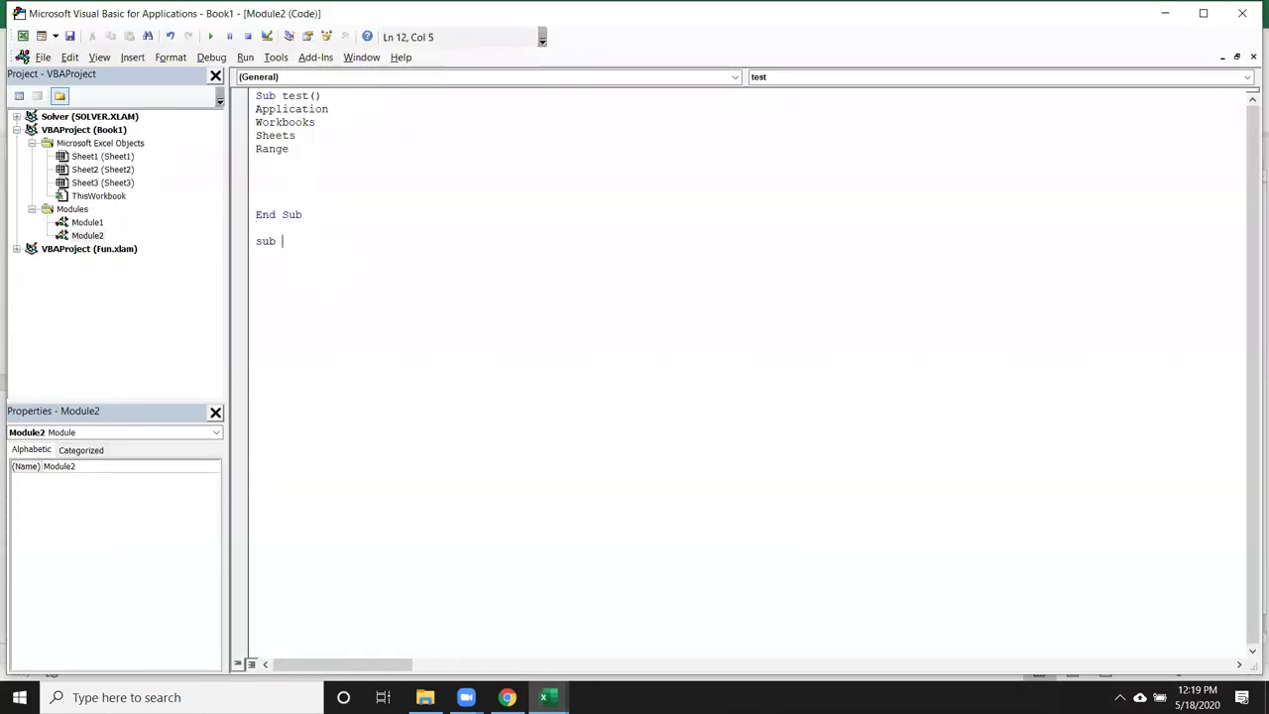
text(cr)
text(Fld())
key(Return)
key(Return)
key(Return)
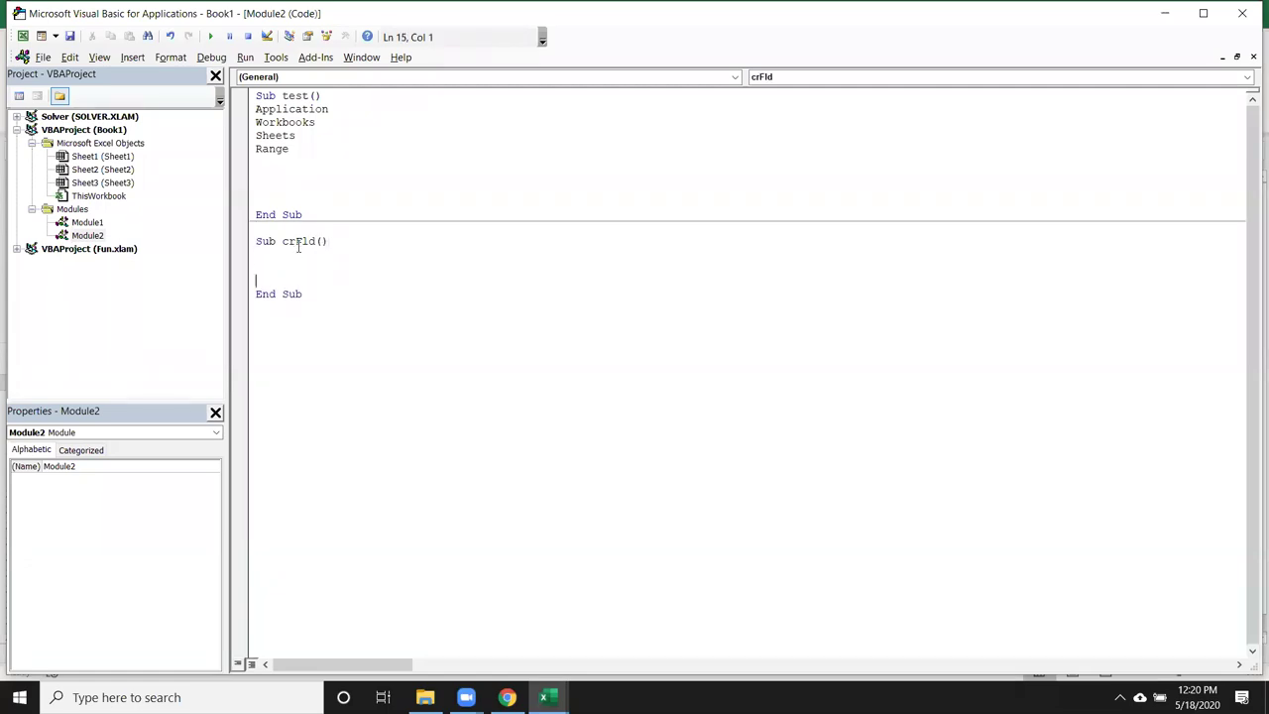
key(alt+Tab)
Enter =TODAY() in H6 and =YEAR(H6) in H7
click(414, 268)
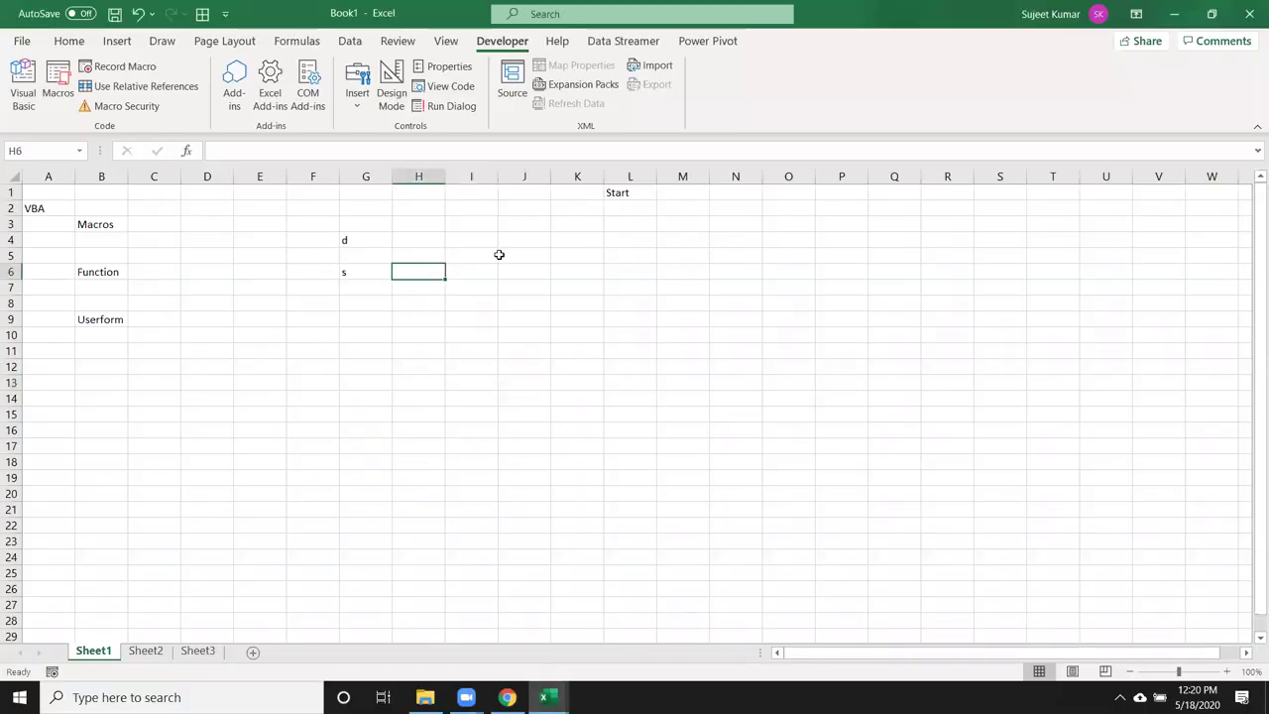
text(=toda)
key(Tab)
text())
key(Return)
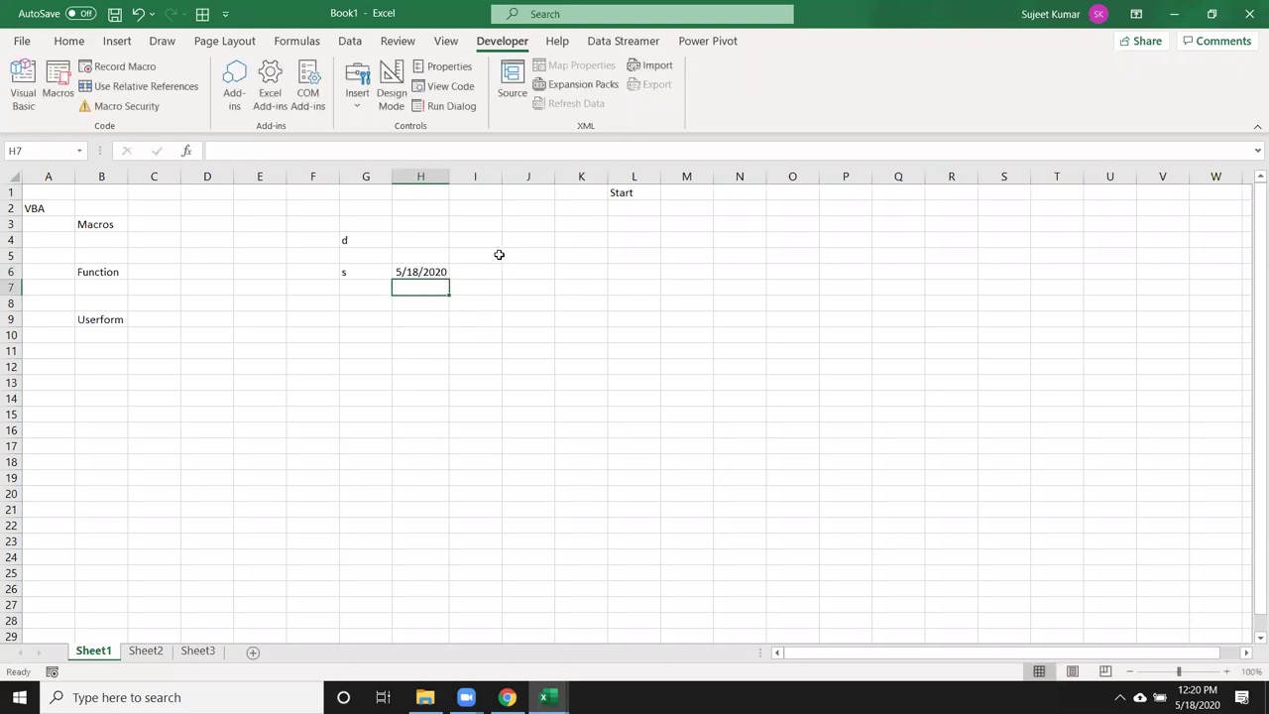
text(=)
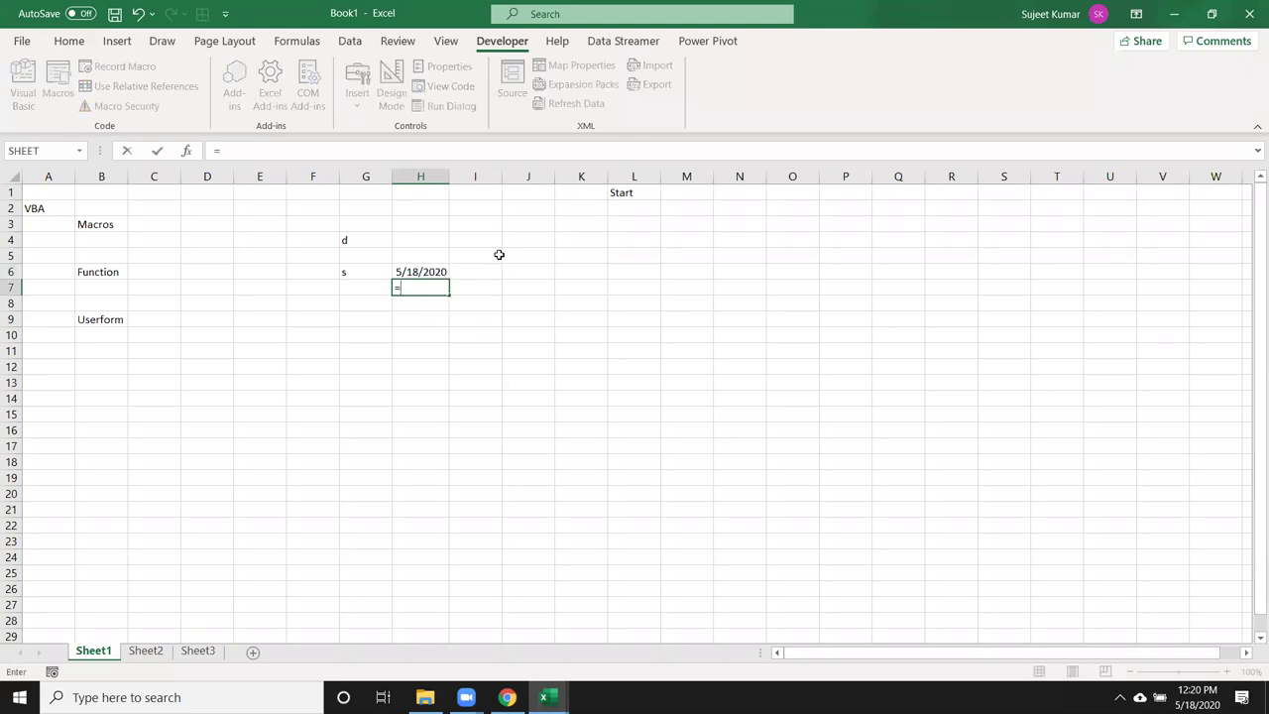
text(YEAR(H6))
key(Return)
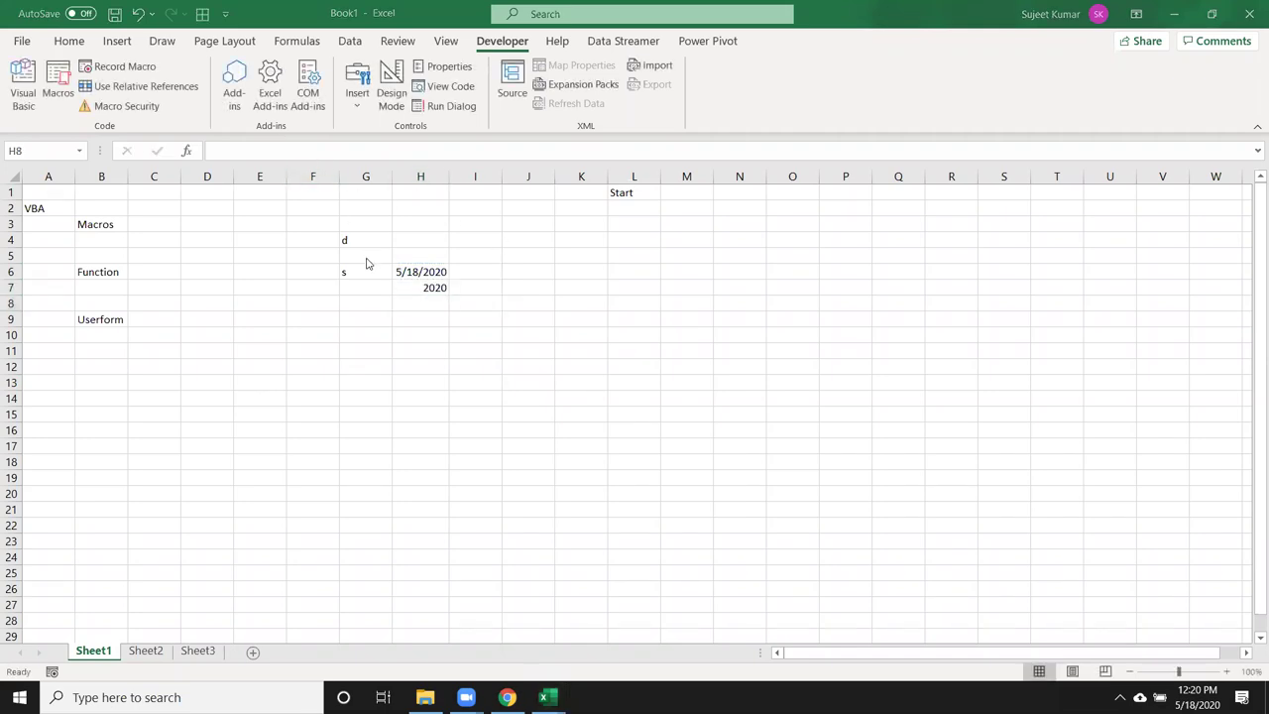
click(418, 285)
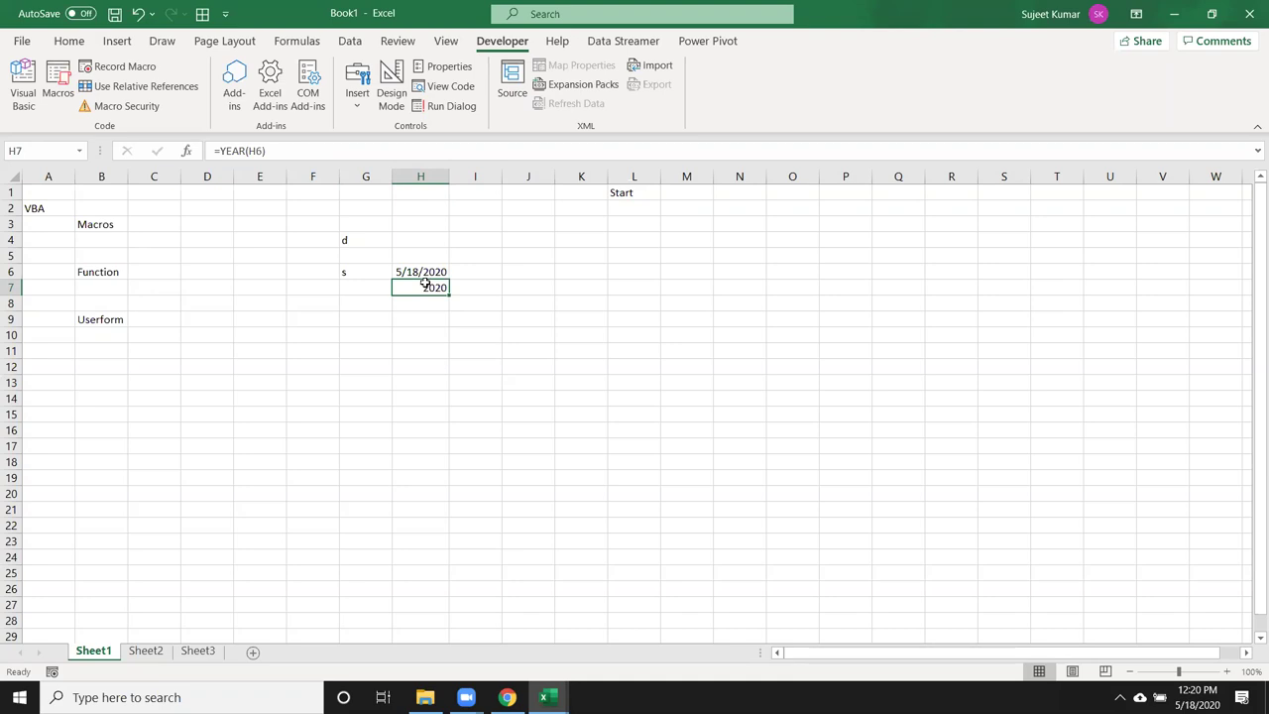
Put =MONTH(H6) in I7
key(Up)
key(Right)
key(Down)
text(=)
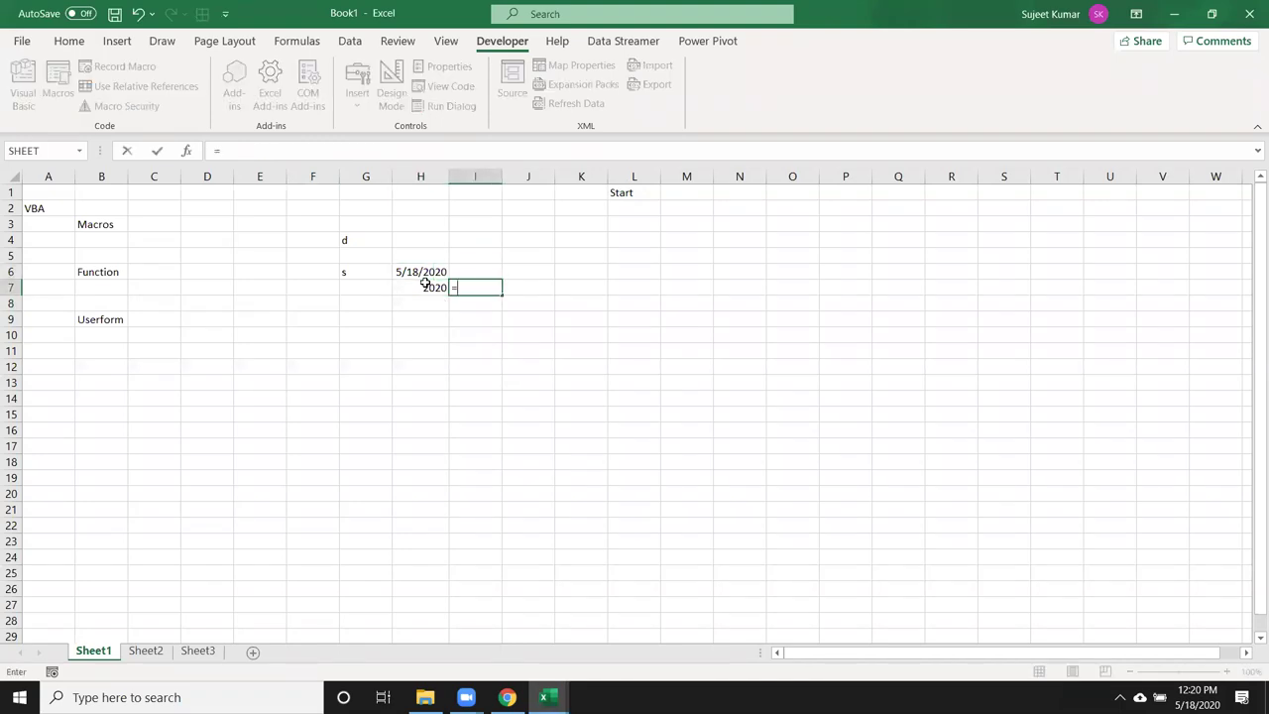
text(month)
key(Tab)
key(Up)
key(Left)
key(Return)
Put =DAY(H6) in J7
key(Up)
key(Right)
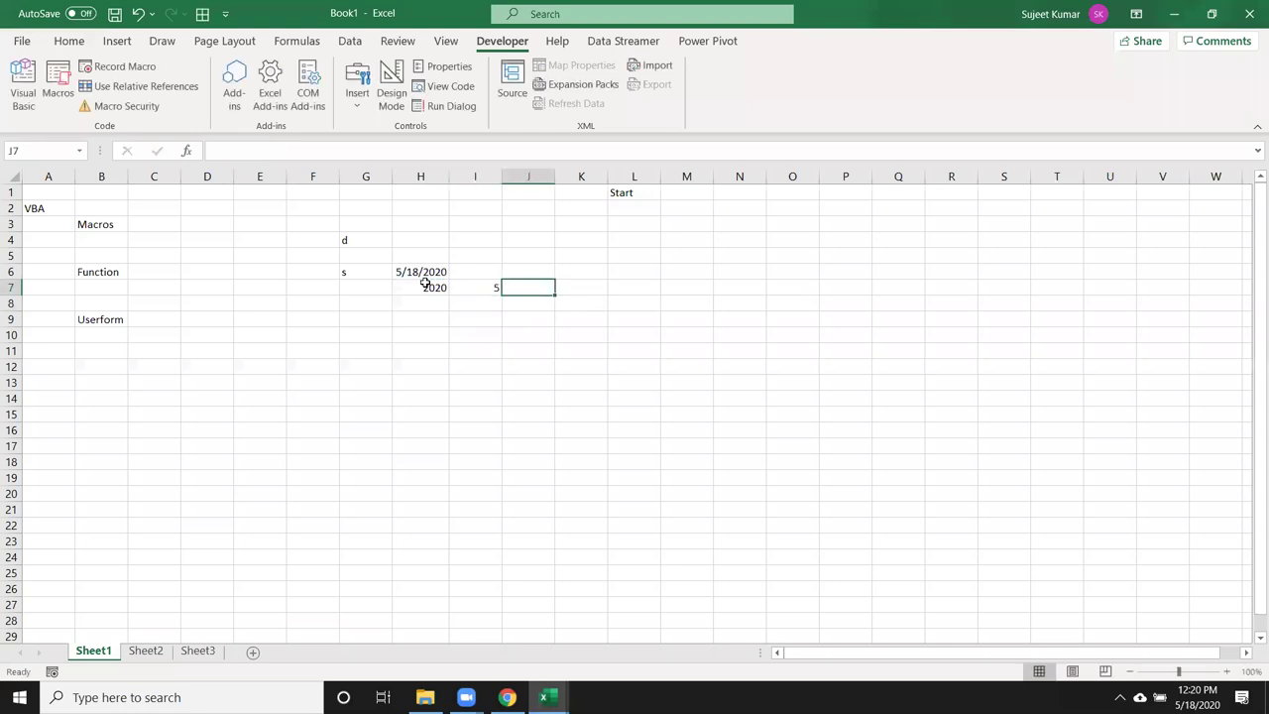
text(=dayt)
key(BackSpace)
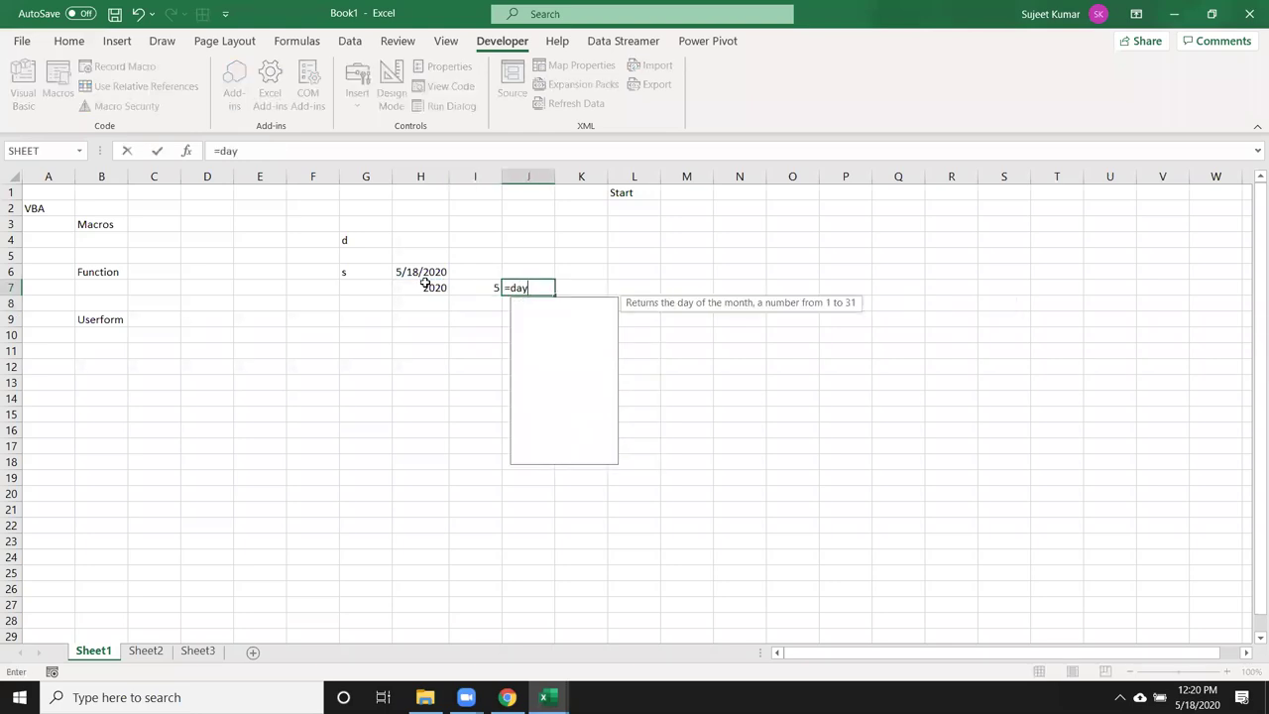
key(BackSpace)
text(y)
key(Tab)
key(Up)
key(Left)
key(Left)
key(Return)
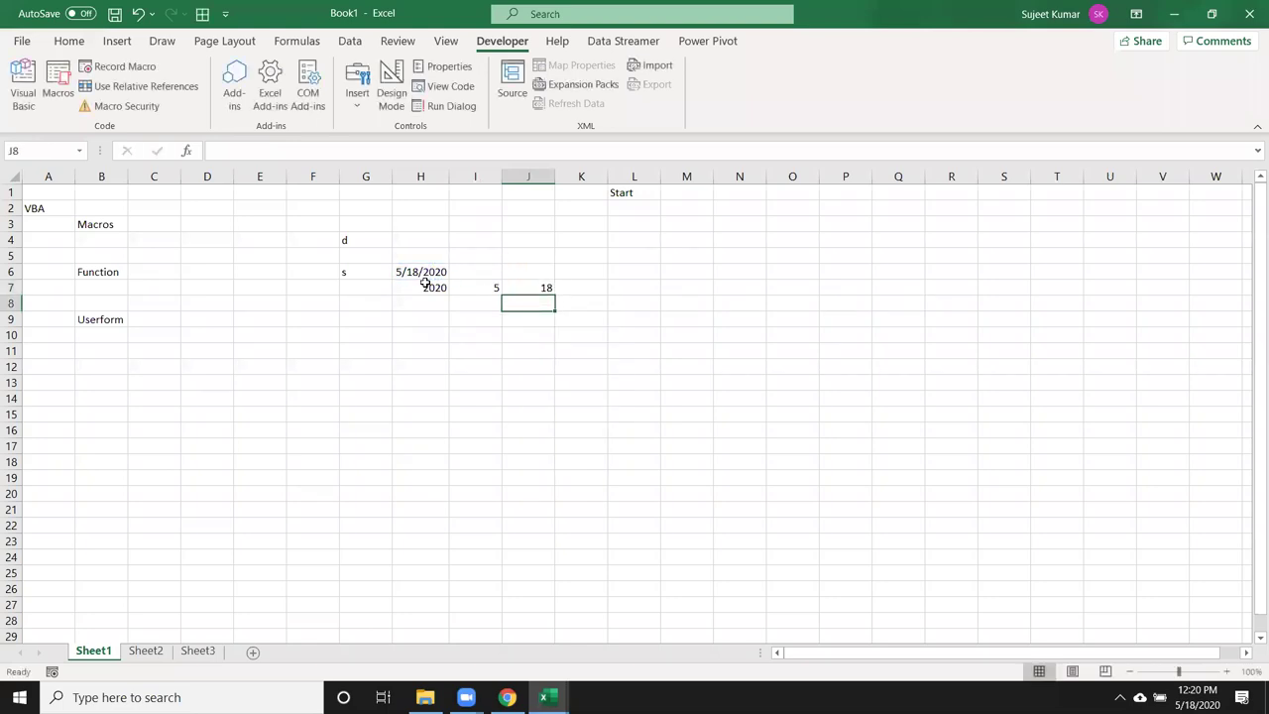
key(alt+Tab)
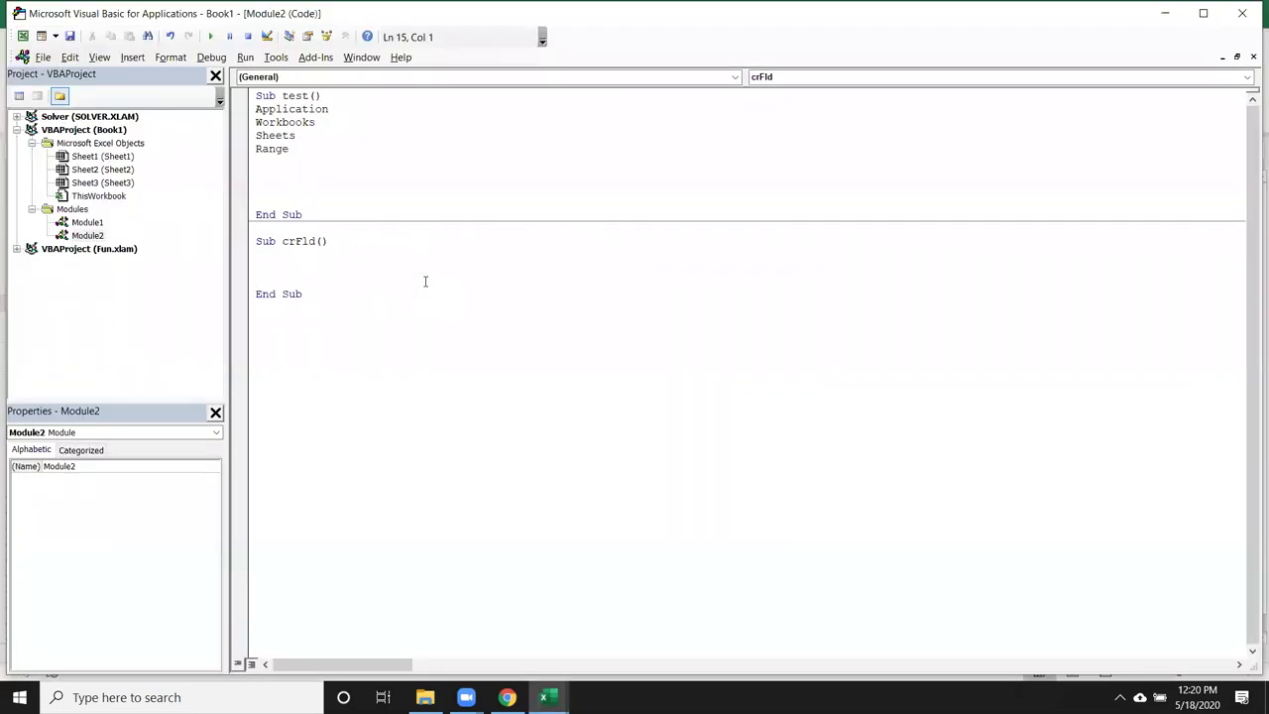
Write the line y = Year(Date) inside crFld
key(Return)
key(Up)
key(Up)
text(date)
click(256, 268)
text(year()
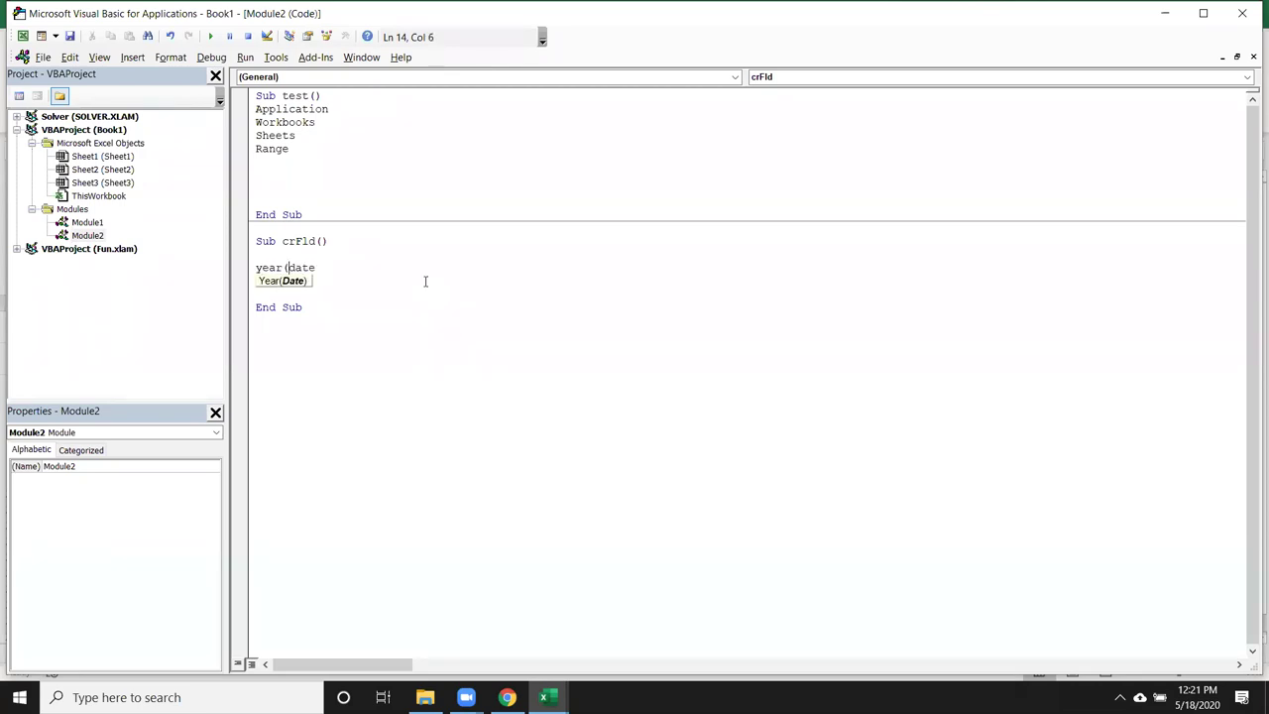
key(Right)
key(Right)
key(Right)
key(Right)
text())
key(Down)
key(Left)
key(Left)
key(Left)
key(Left)
key(Left)
key(Left)
key(Left)
key(Left)
key(Left)
text(y)
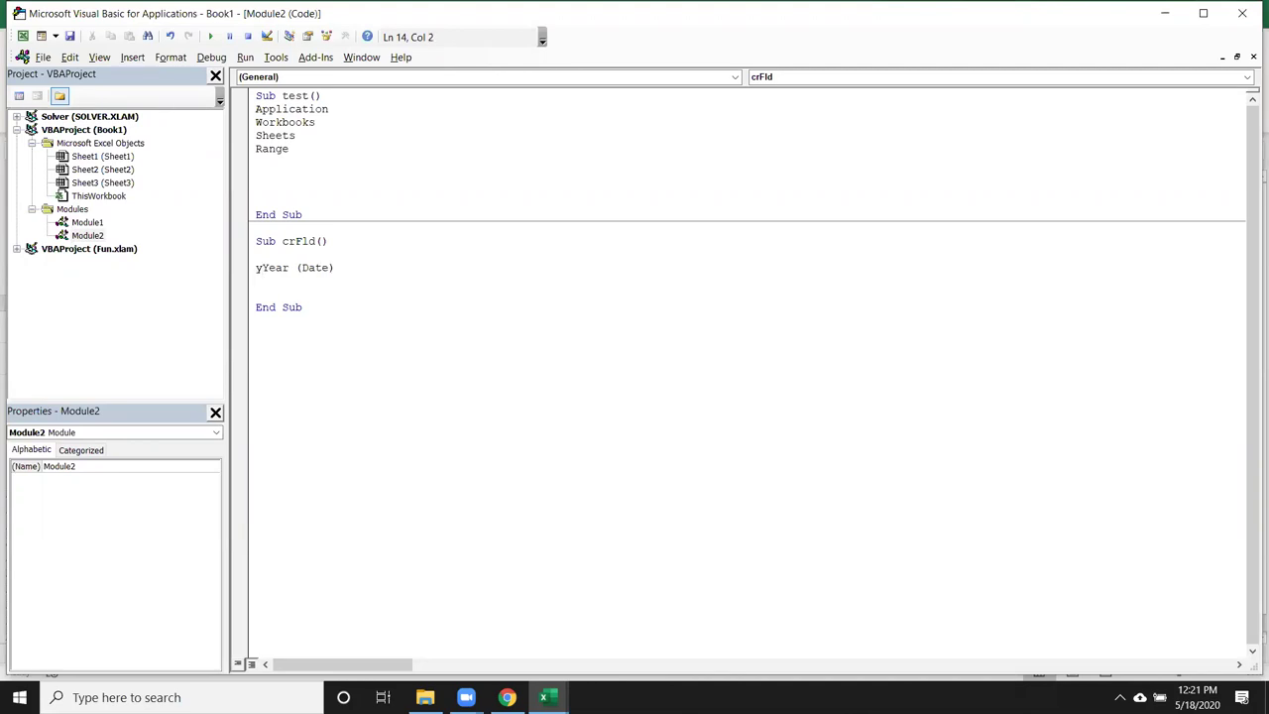
text( =)
key(Return)
Add the lines m = momth(Date) and d = Day(Date)
text(m=momth(date))
key(Return)
text(day)
key(BackSpace)
key(BackSpace)
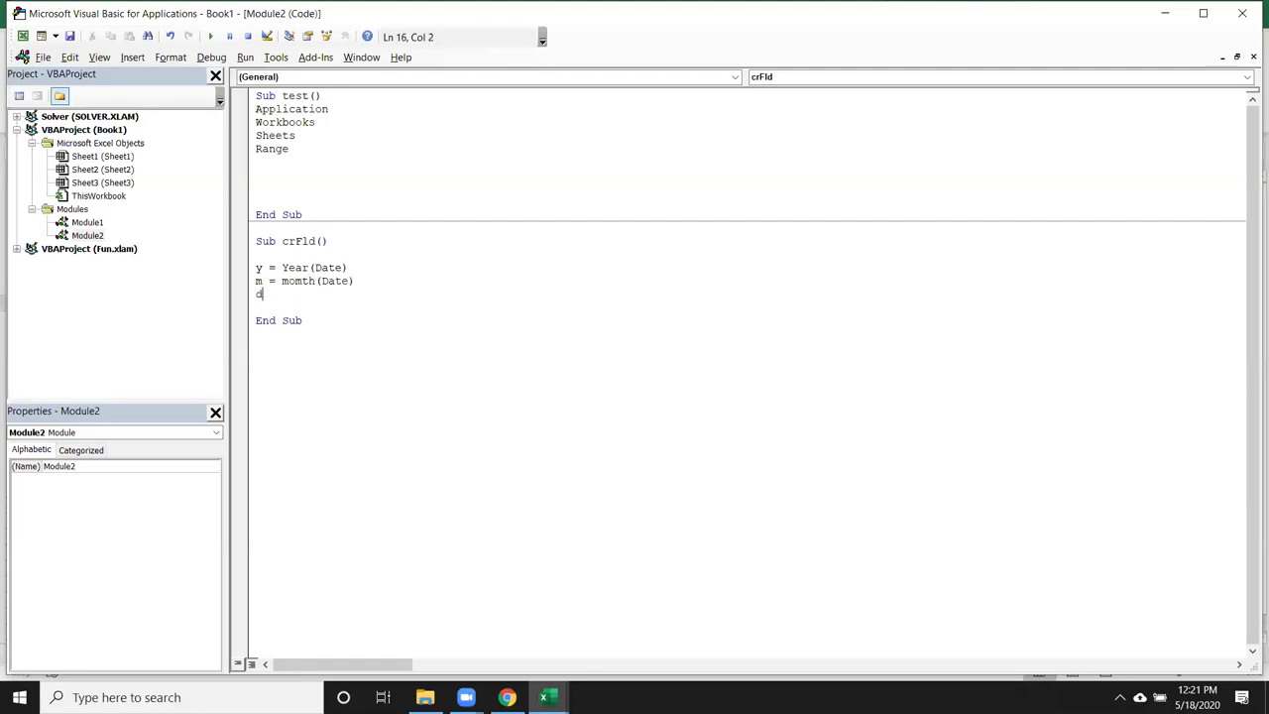
text(=day)
text((date)
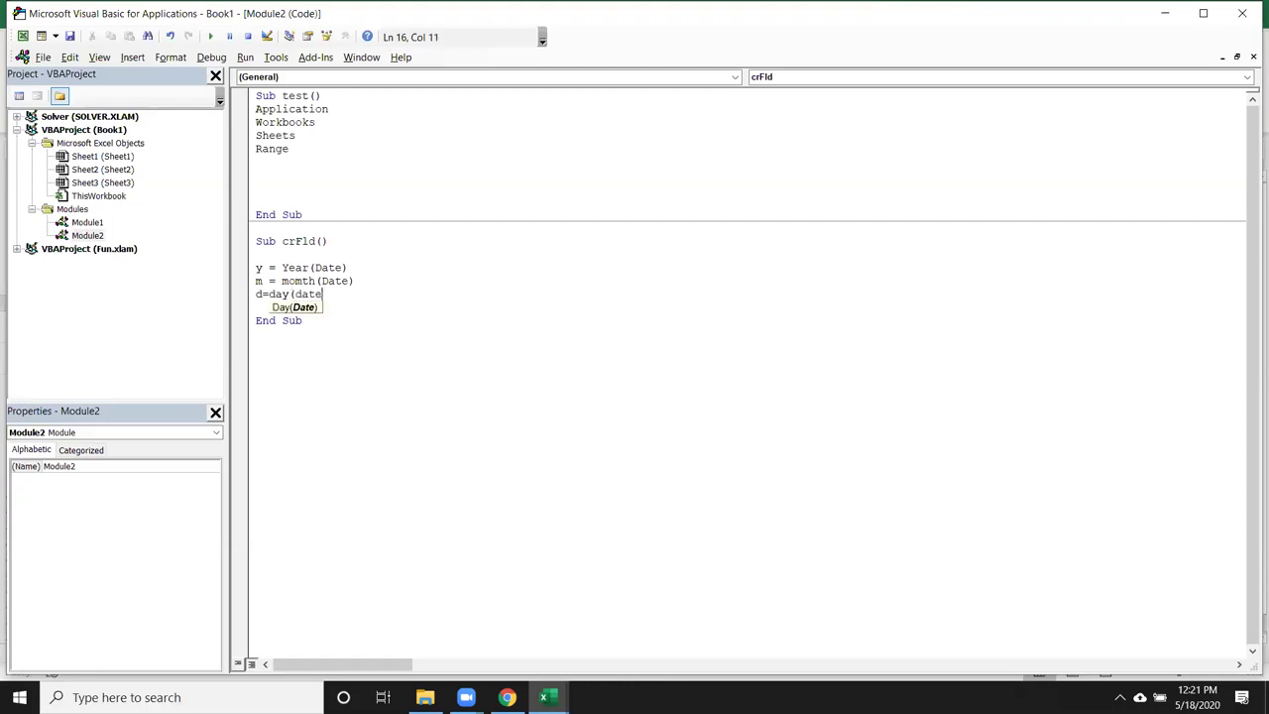
text())
key(Return)
key(Return)
key(Return)
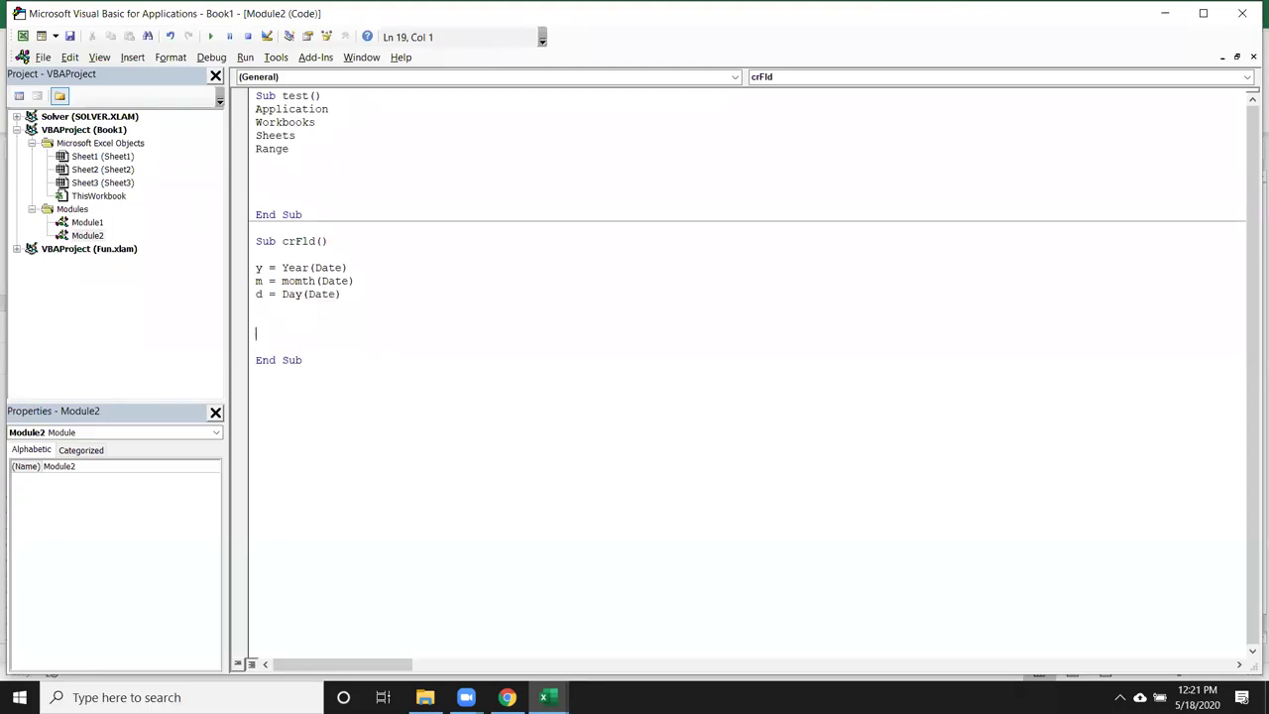
Try an example year value like y=2000 on the y line, then erase it
double_click(331, 268)
double_click(303, 268)
double_click(265, 268)
click(367, 265)
text(y=2000)
key(BackSpace)
key(BackSpace)
text(20)
key(BackSpace)
key(BackSpace)
key(BackSpace)
Start a mkdir statement on a new line below the date variables
click(308, 330)
key(Return)
key(Up)
key(Up)
text(mkdir)
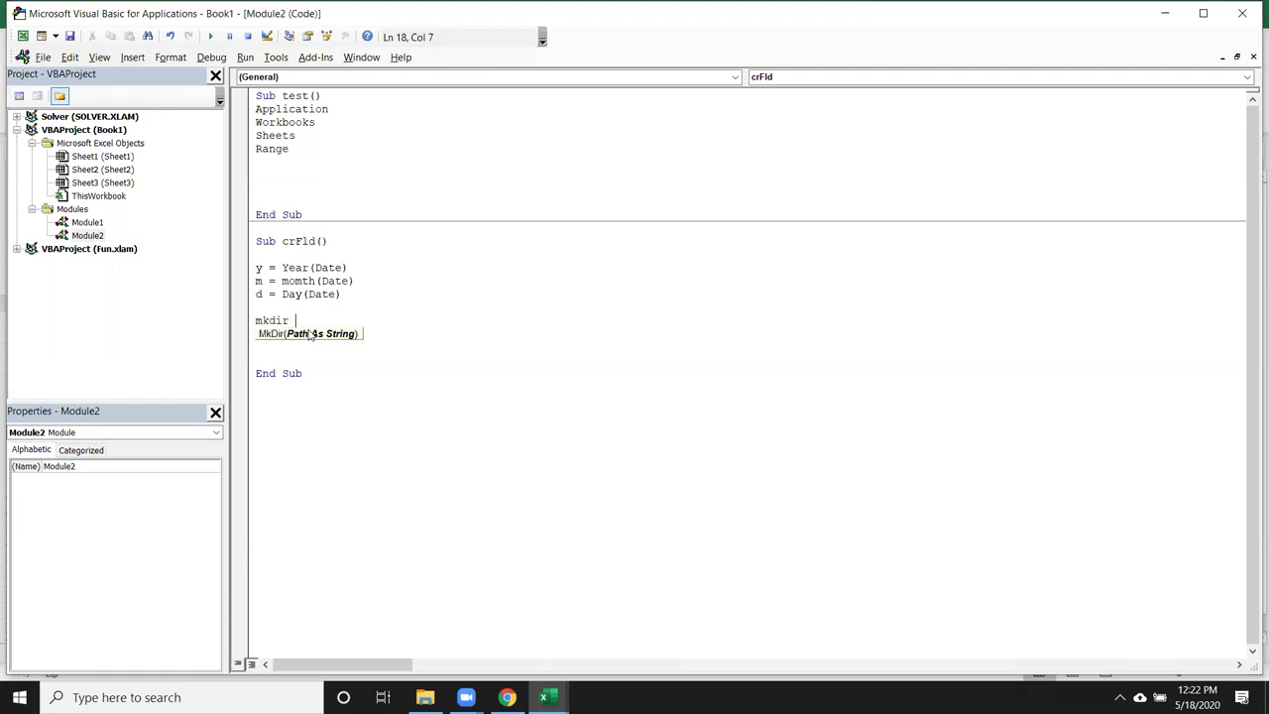
key(alt+F11)
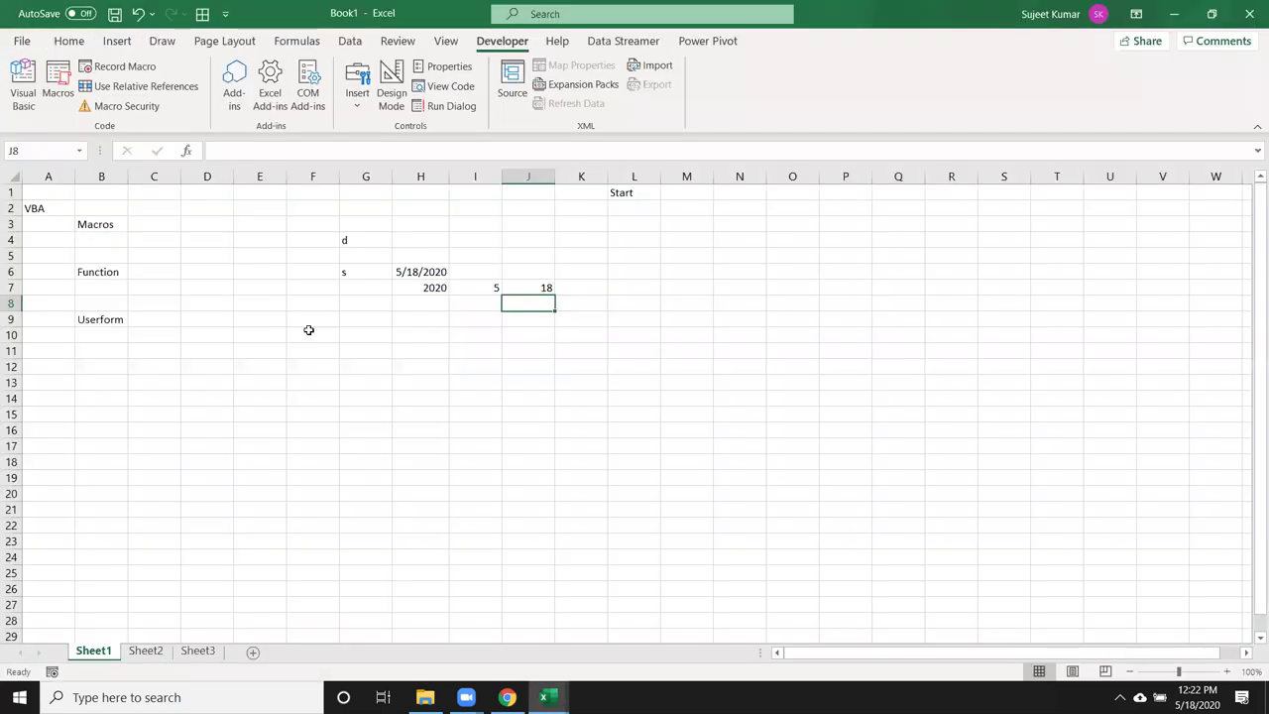
Copy the G:\2020 path from File Explorer and complete the line as MkDir "G:\2020"
key(alt+Tab)
key(alt+Tab)
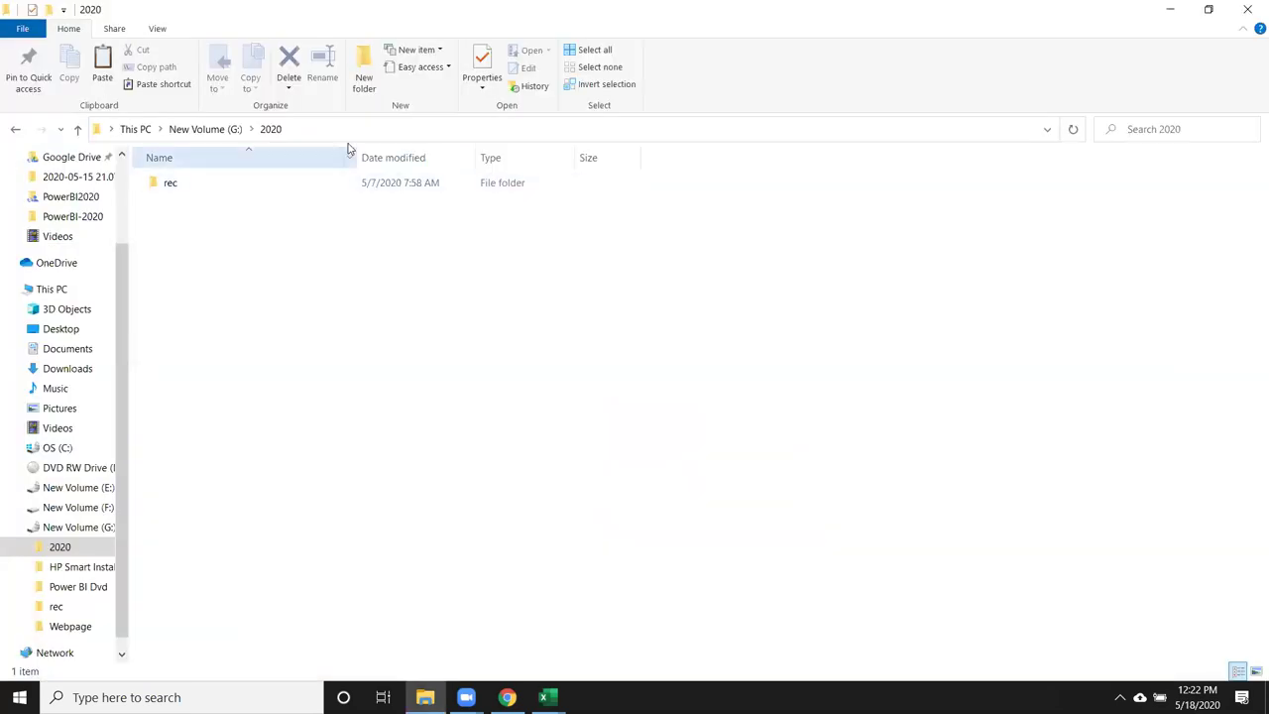
click(349, 129)
key(ctrl+c)
click(363, 240)
key(alt+Tab)
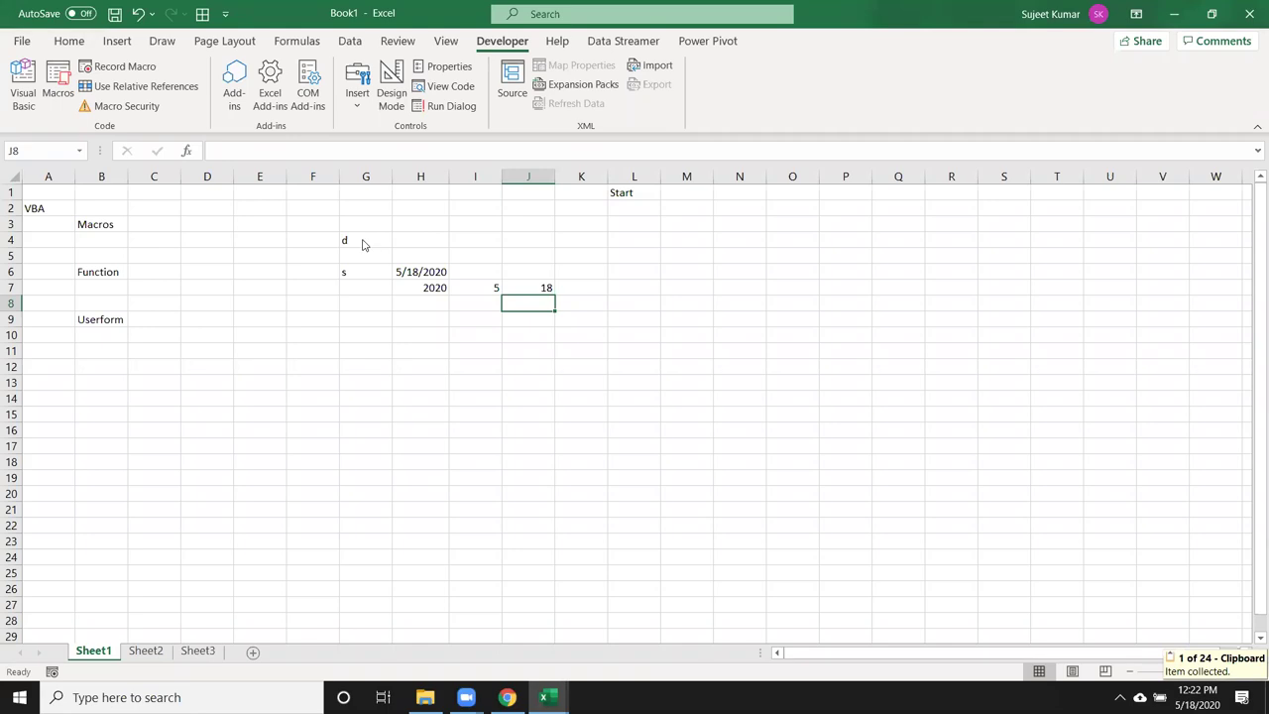
key(alt+Tab)
key(alt+Tab)
text(")
key(ctrl+v)
text(")
key(Return)
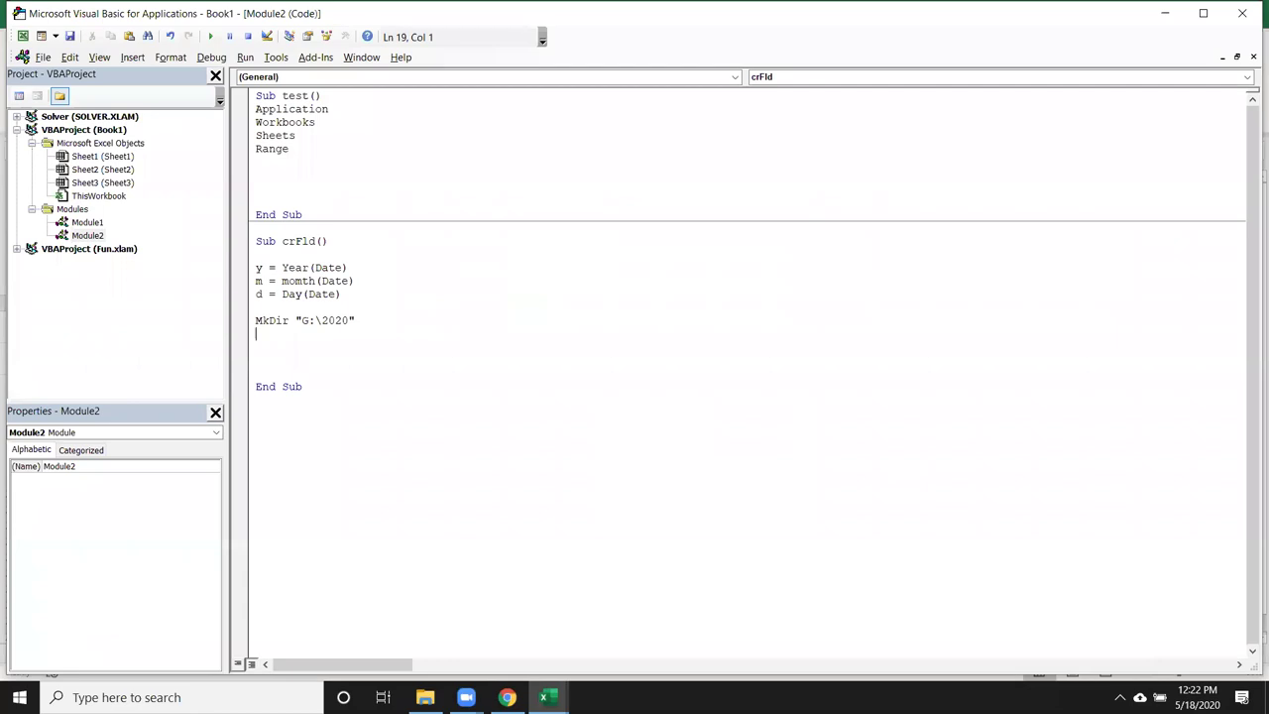
Extend the MkDir path to "G:\2020\5\18"
double_click(306, 320)
click(329, 320)
double_click(330, 320)
click(347, 321)
text(\5)
double_click(341, 320)
double_click(359, 320)
key(Right)
text(\)
text(18)
Trim the path back so the line reads MkDir "G:\2020"
key(BackSpace)
key(BackSpace)
key(BackSpace)
key(BackSpace)
key(BackSpace)
key(Down)
click(338, 307)
double_click(340, 321)
double_click(258, 268)
key(Down)
key(Down)
key(Down)
key(alt+F11)
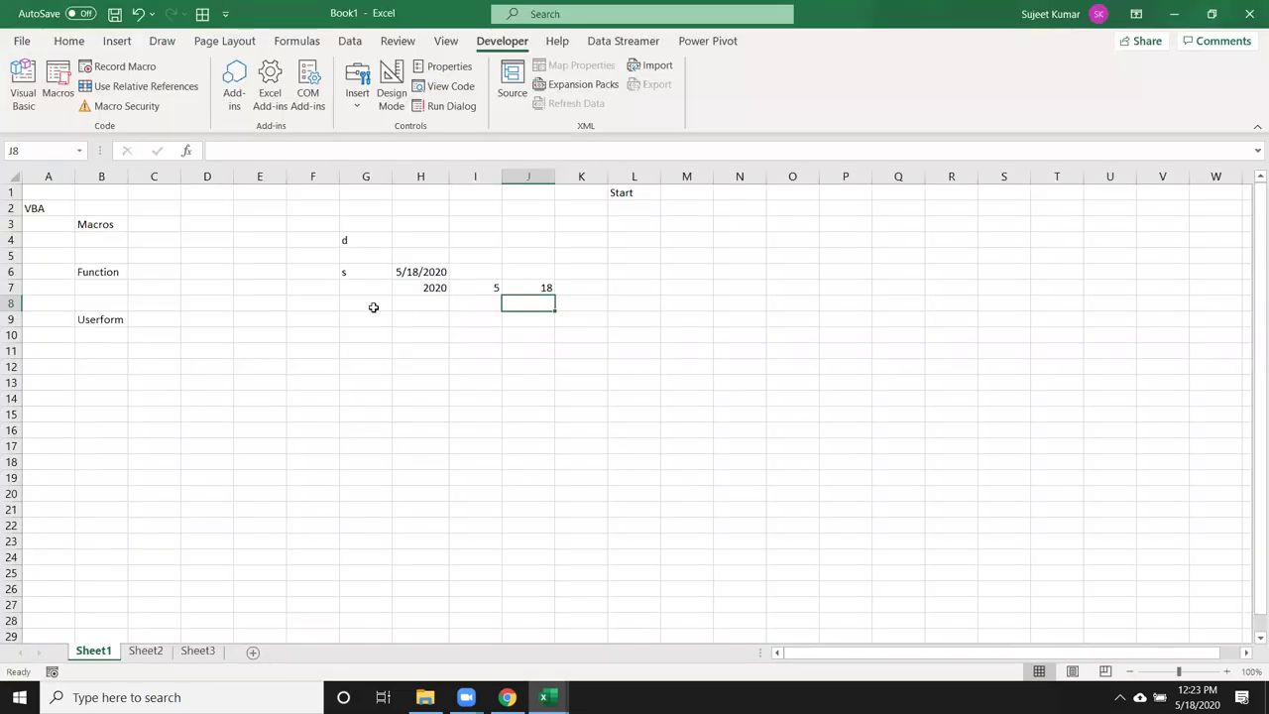
Enter D:\ in G8 and the formula =G8&H7 in G9 to produce D:\2020
click(371, 308)
text(D:)
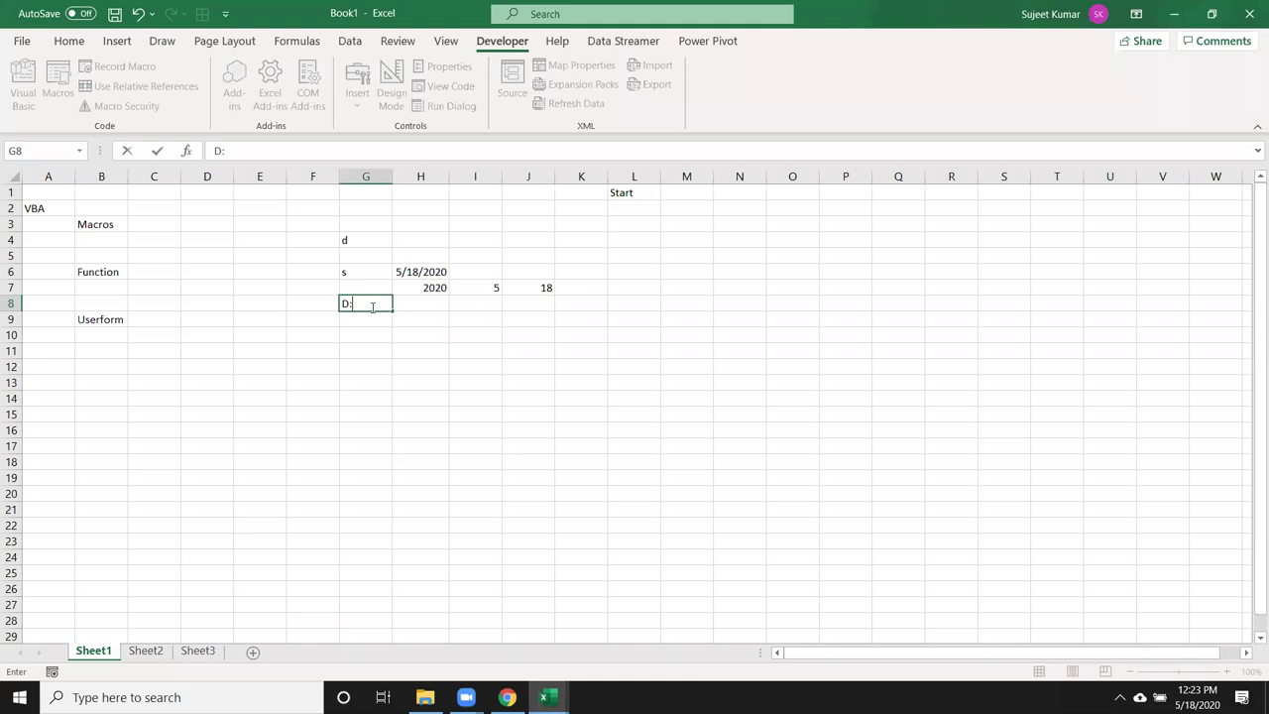
text(\)
key(Return)
text(=)
click(371, 311)
text(&)
key(Right)
key(Up)
key(Up)
key(Return)
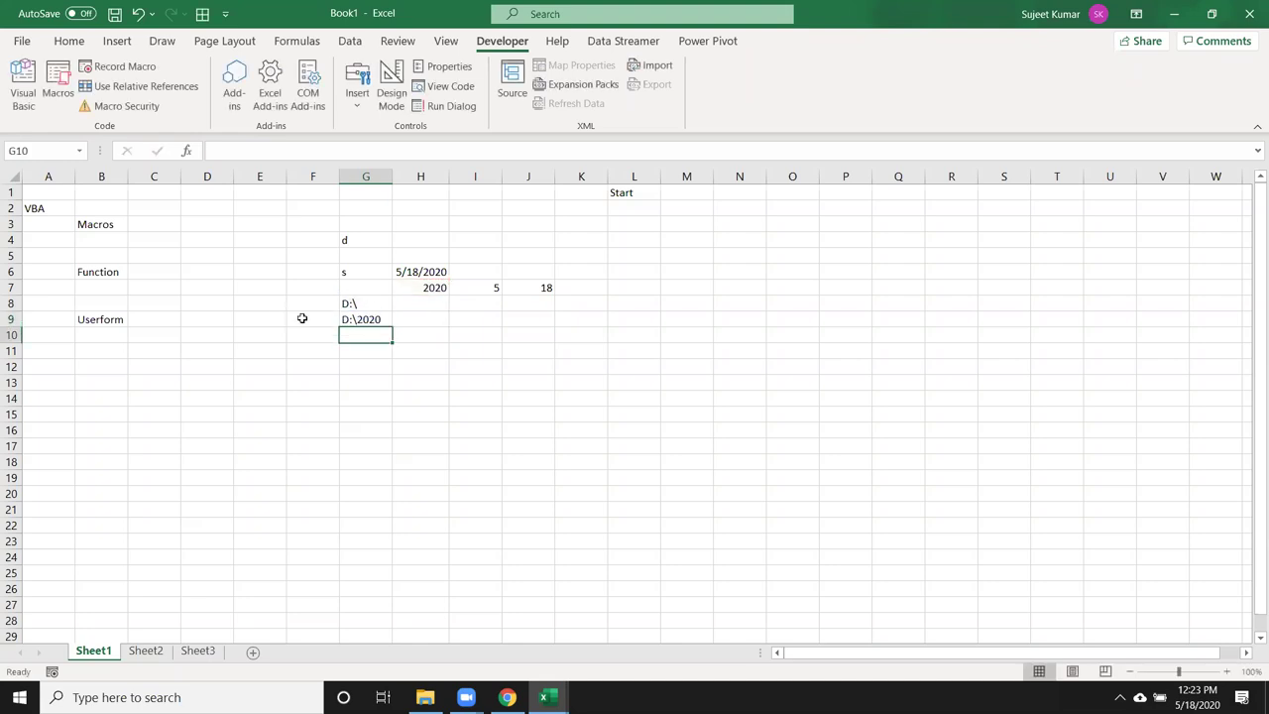
Check G9's formula without changing it, then return to the VBA editor's MkDir line
click(358, 317)
double_click(358, 318)
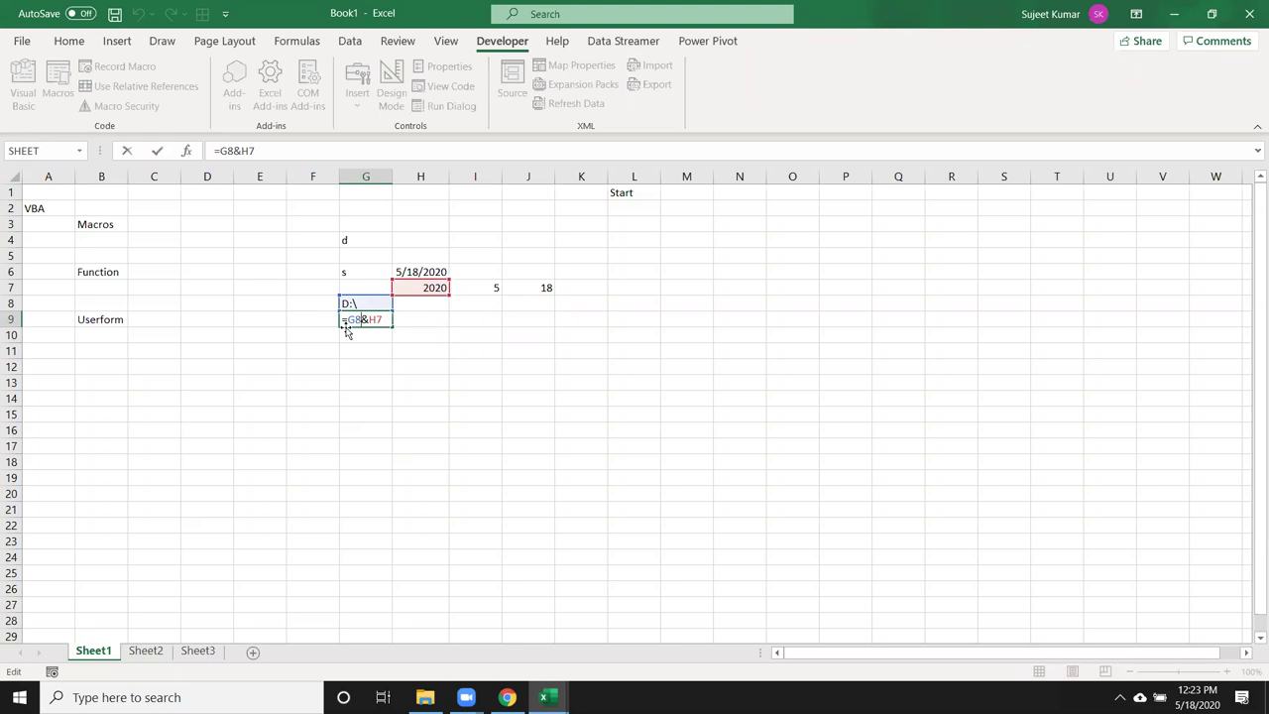
key(Escape)
click(363, 333)
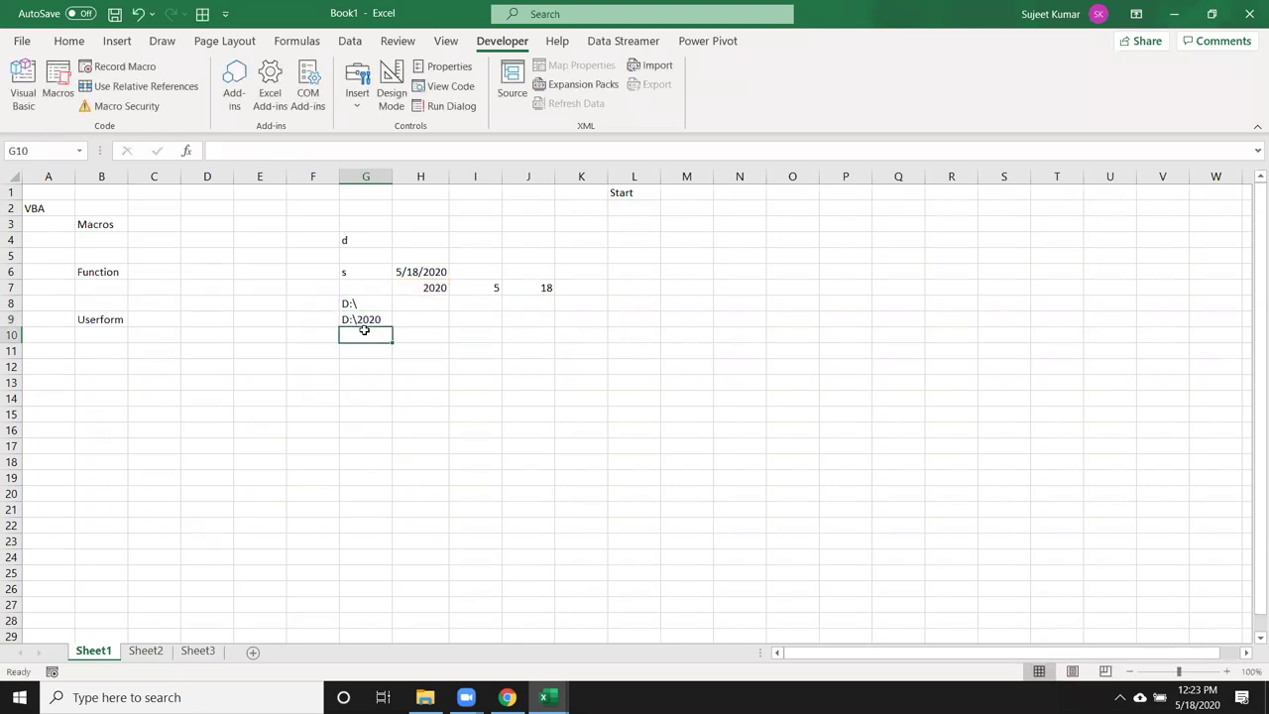
key(alt+F11)
click(365, 319)
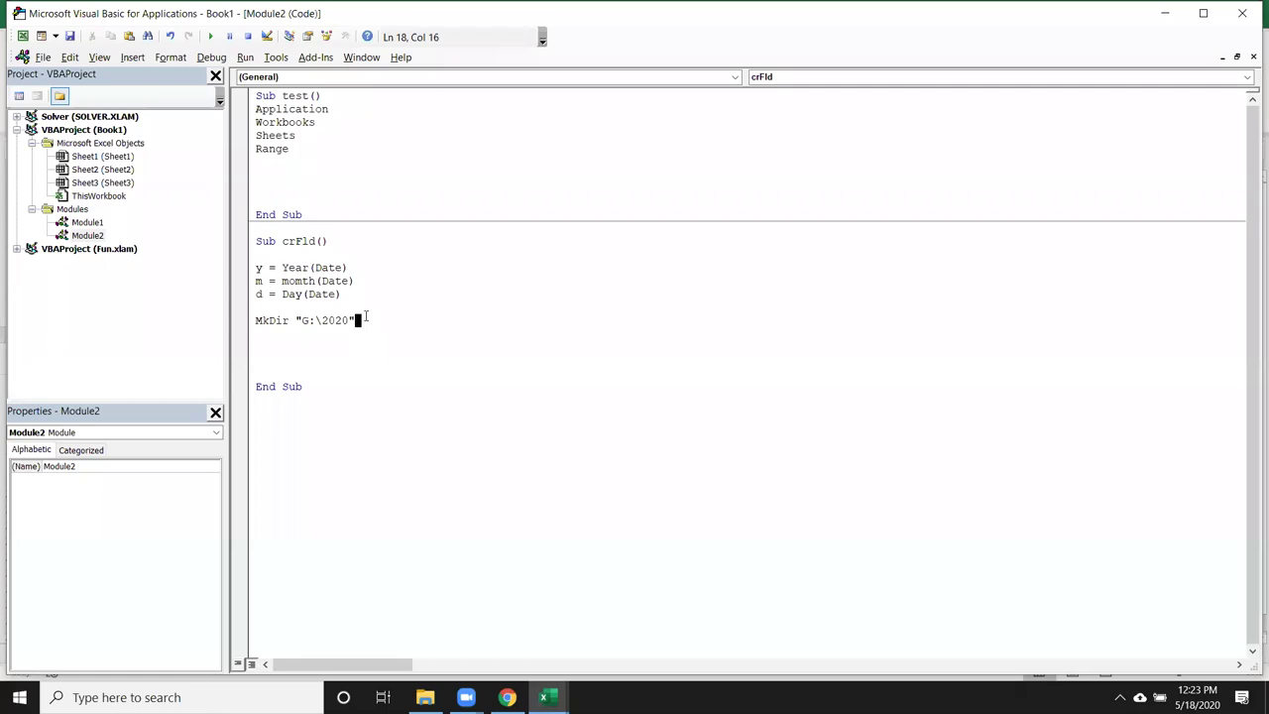
Change the first MkDir path to "G:\" & y and duplicate it with & "\" & m appended
key(BackSpace)
key(BackSpace)
key(BackSpace)
key(BackSpace)
key(BackSpace)
text(" & )
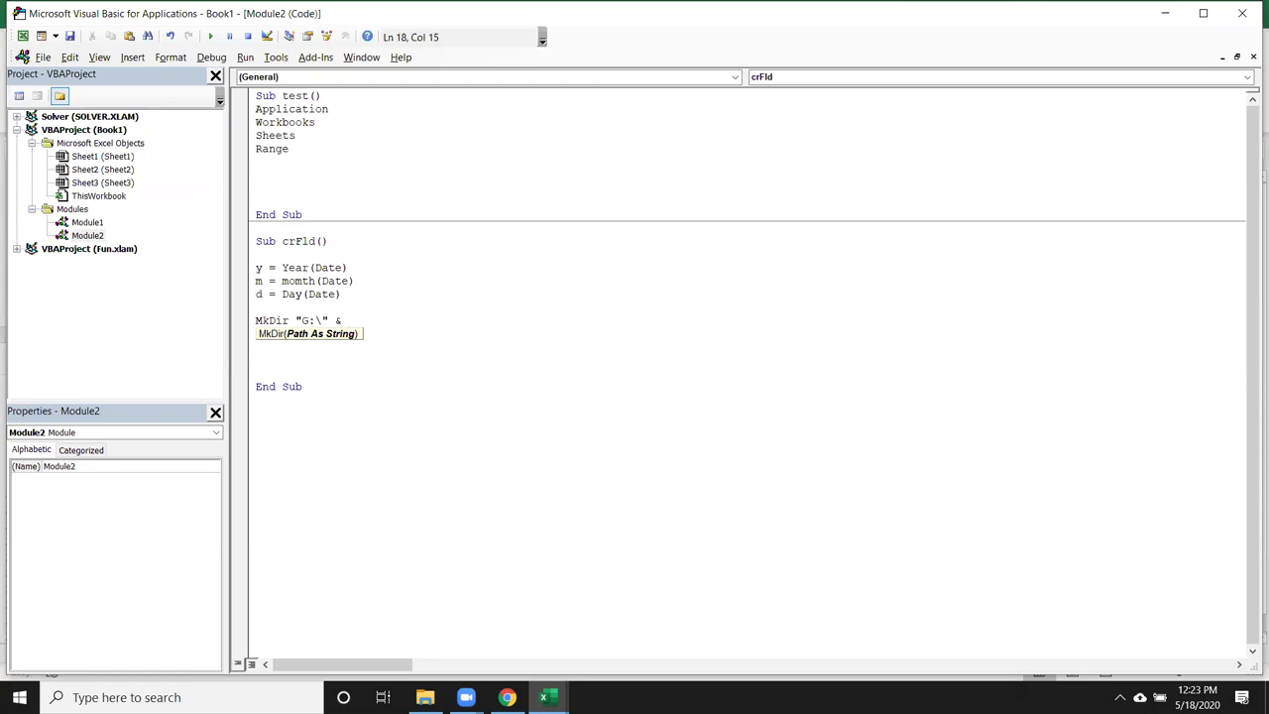
text(y)
key(Return)
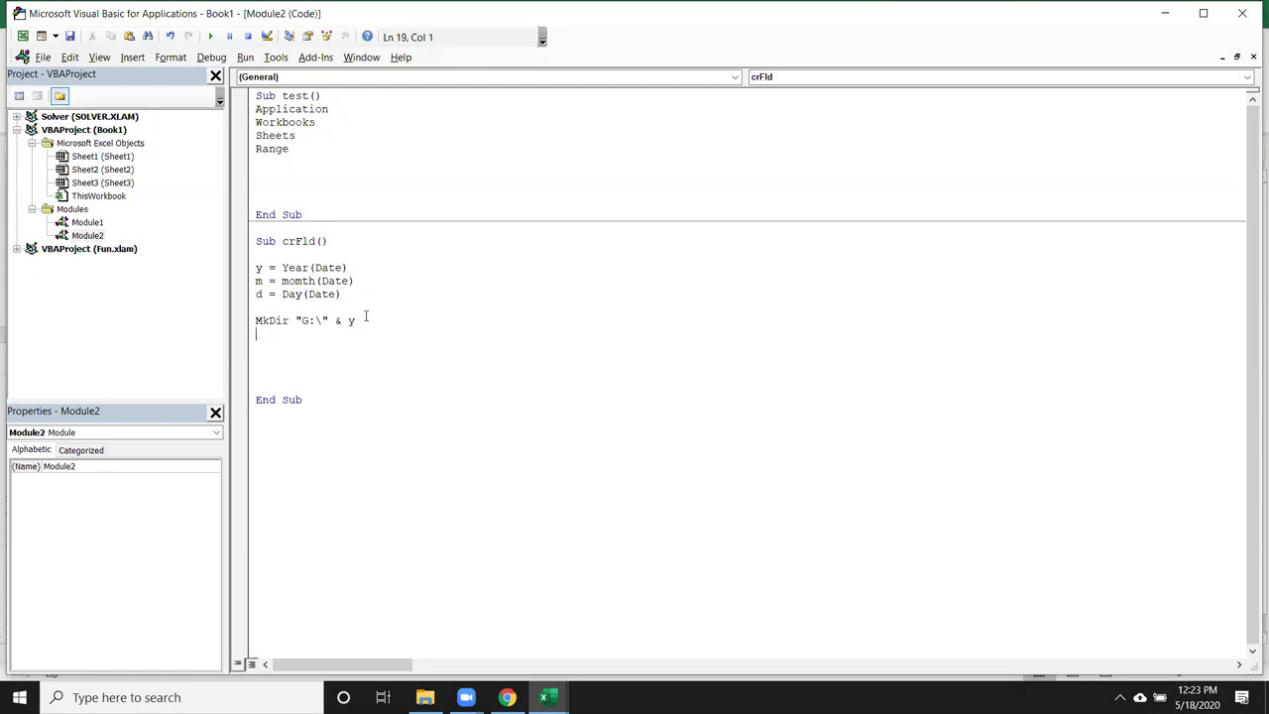
key(shift+Down)
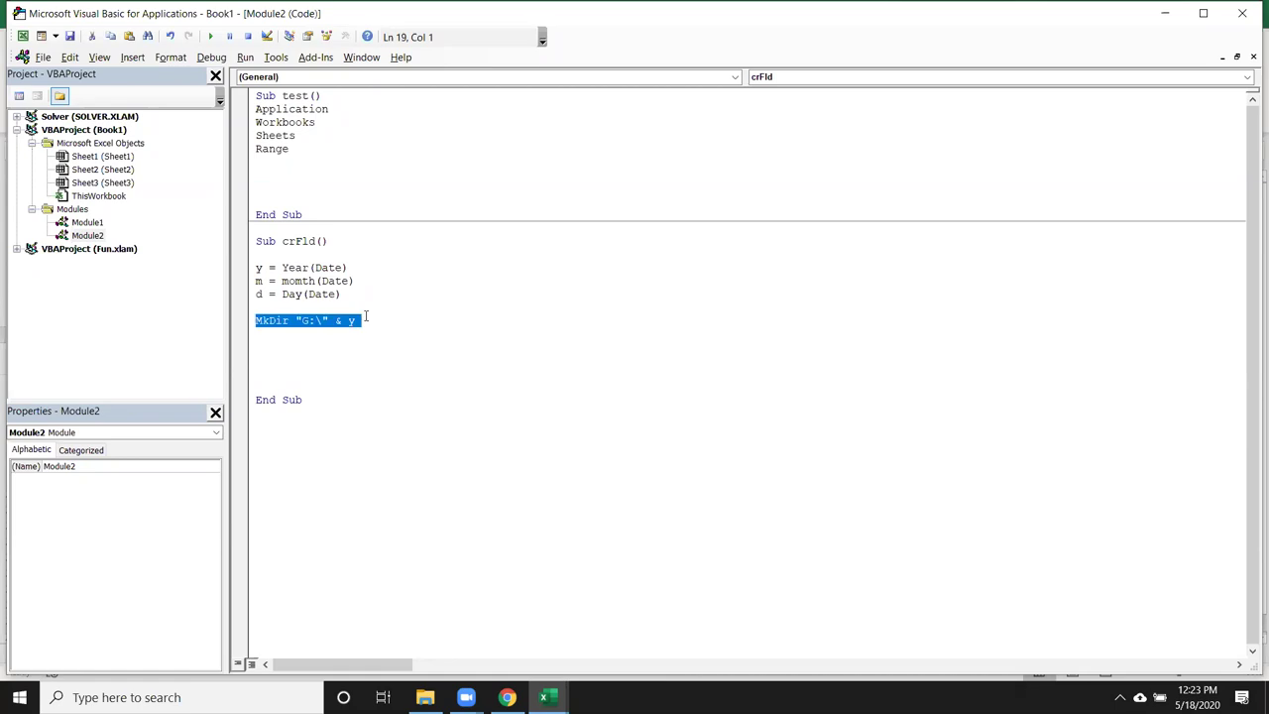
key(ctrl+c)
key(Down)
key(ctrl+v)
key(BackSpace)
text(&)
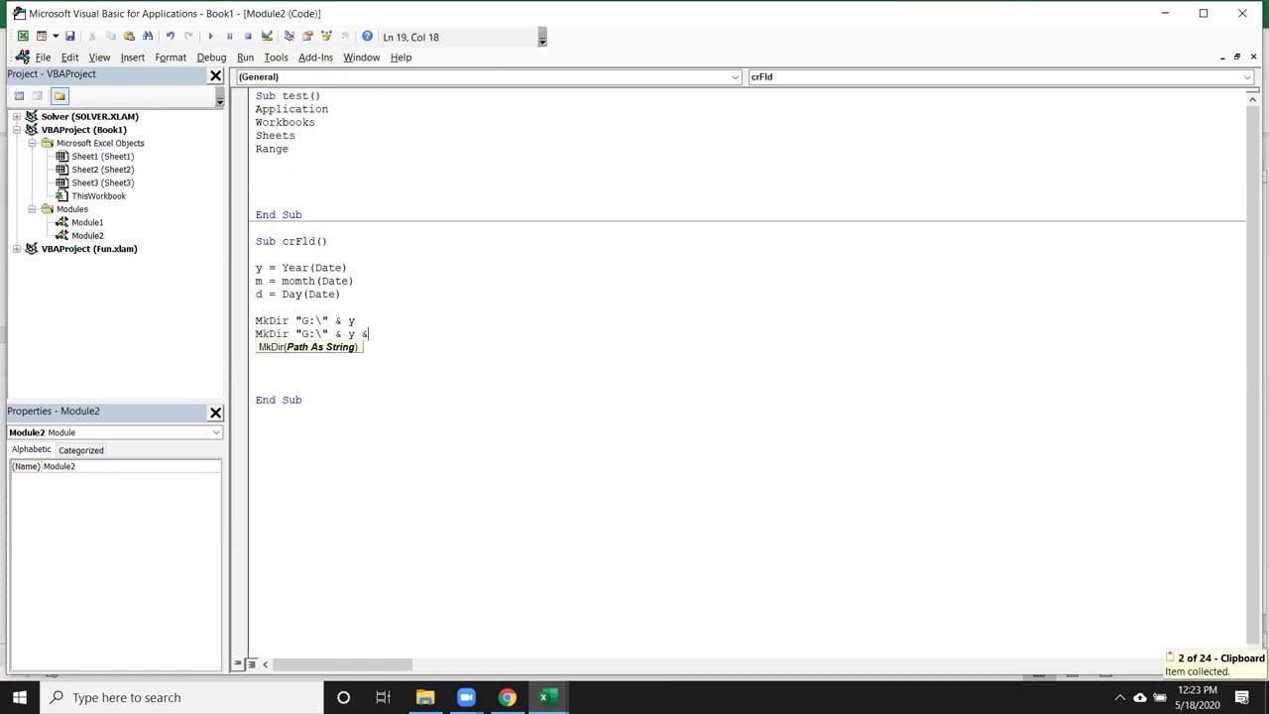
text( "\)
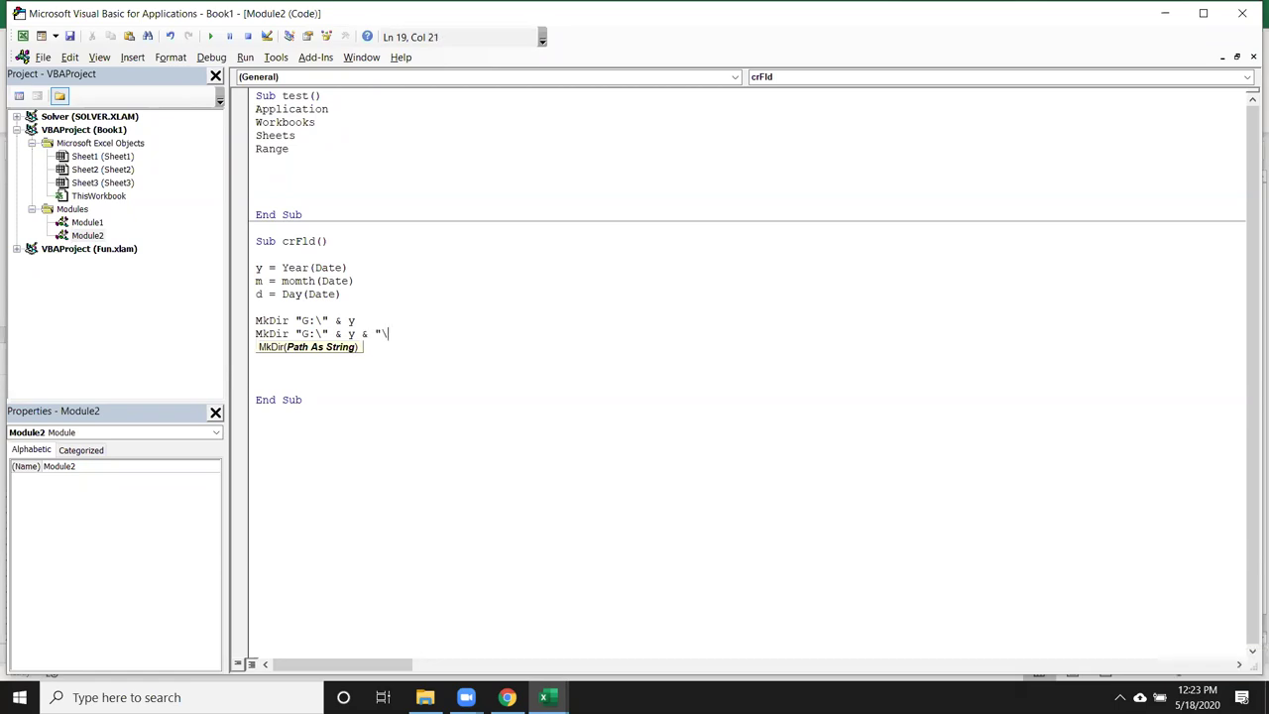
text(" & )
text(m)
key(Return)
Add a third MkDir line for the day folder, appending & "\" & d to the month path
key(Up)
key(shift+End)
key(ctrl+c)
key(ctrl+End)
key(ctrl+v)
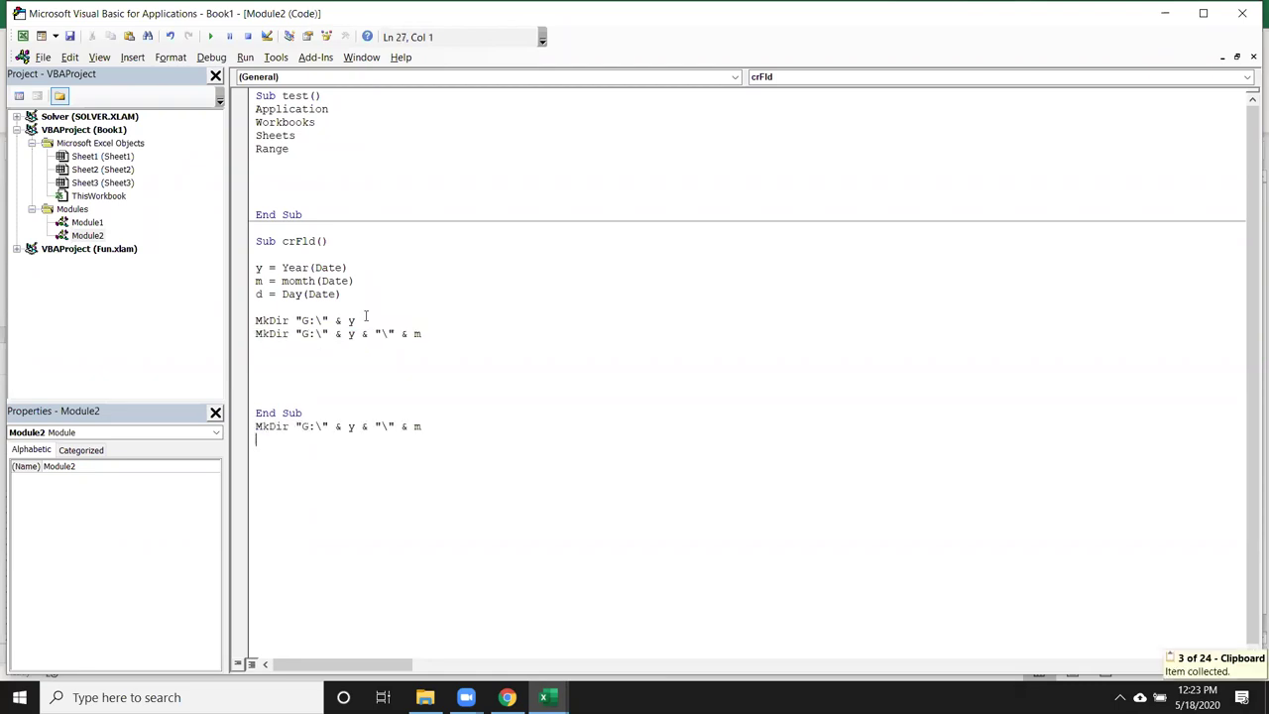
key(ctrl+z)
key(Up)
key(Up)
key(Up)
key(Up)
key(Up)
key(Up)
key(Up)
key(Down)
key(ctrl+v)
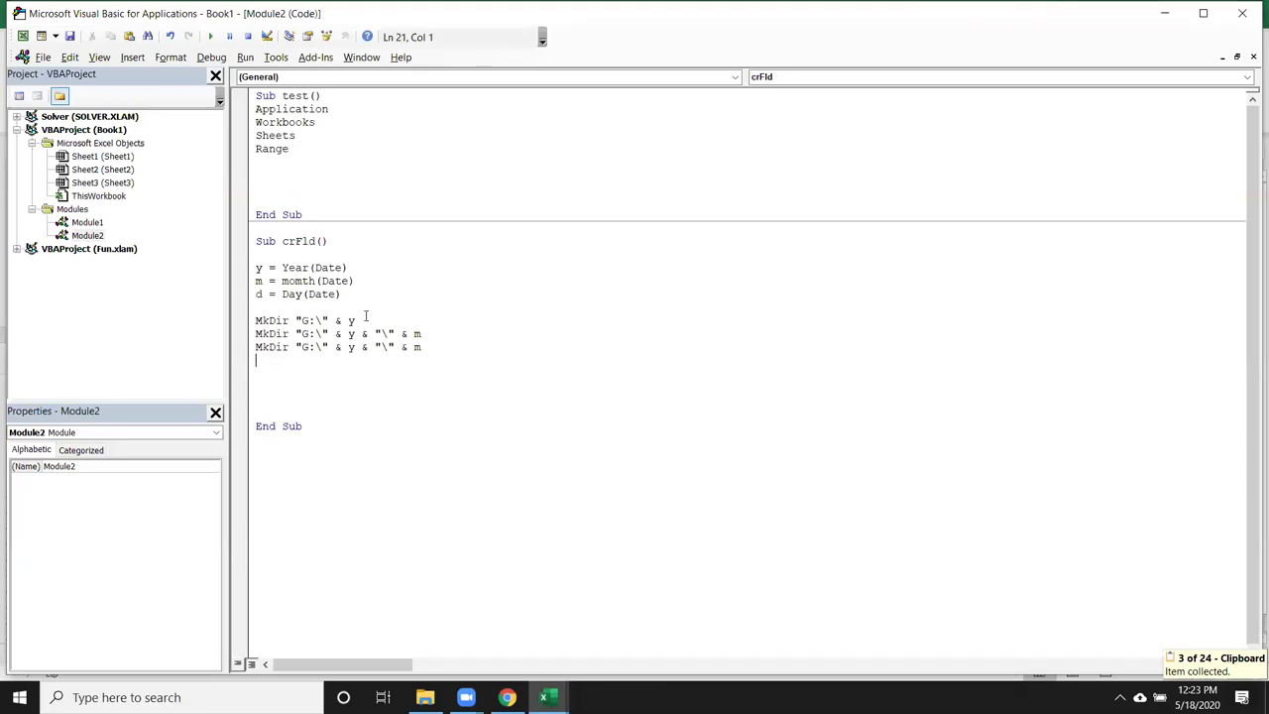
key(BackSpace)
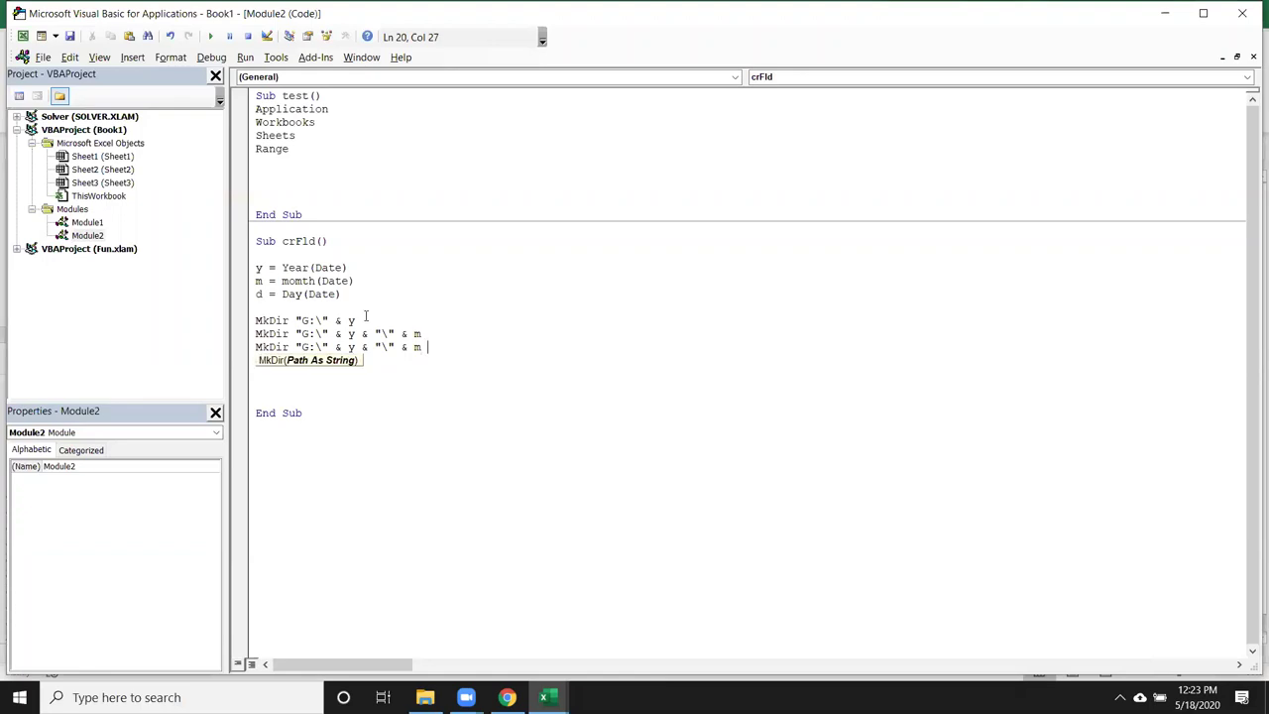
text(& "\")
key(Return)
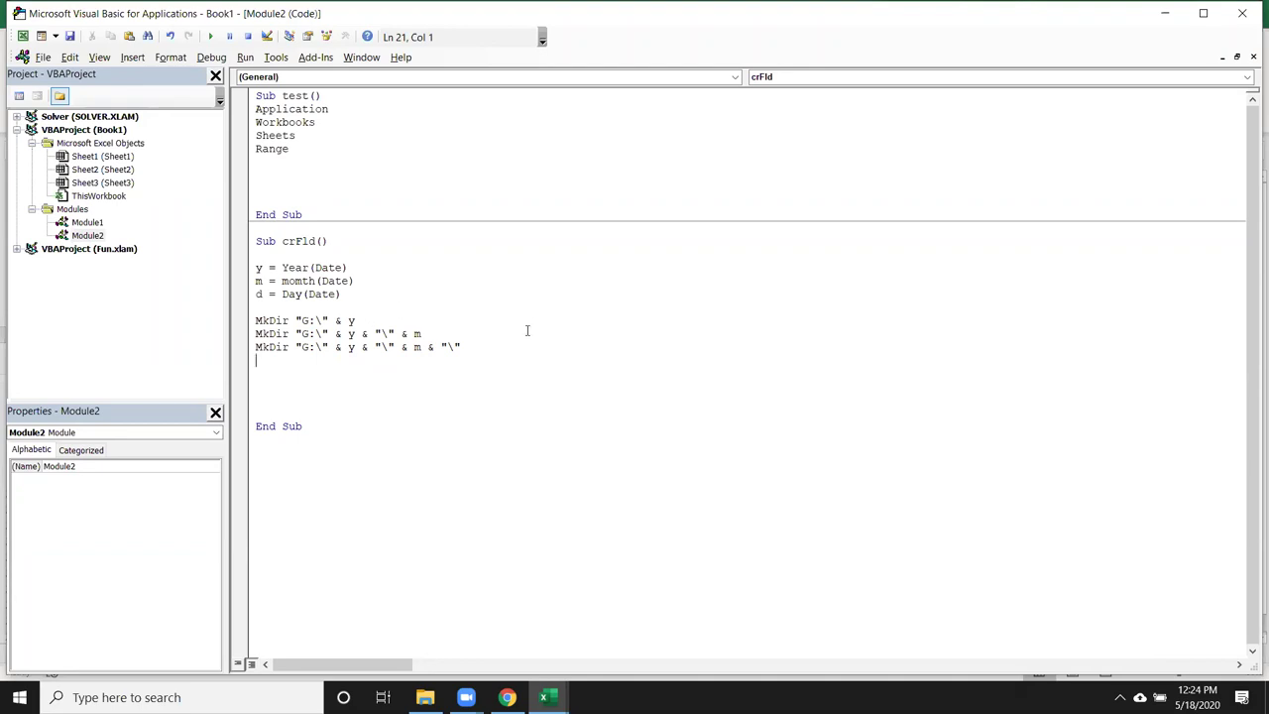
click(499, 349)
text(& )
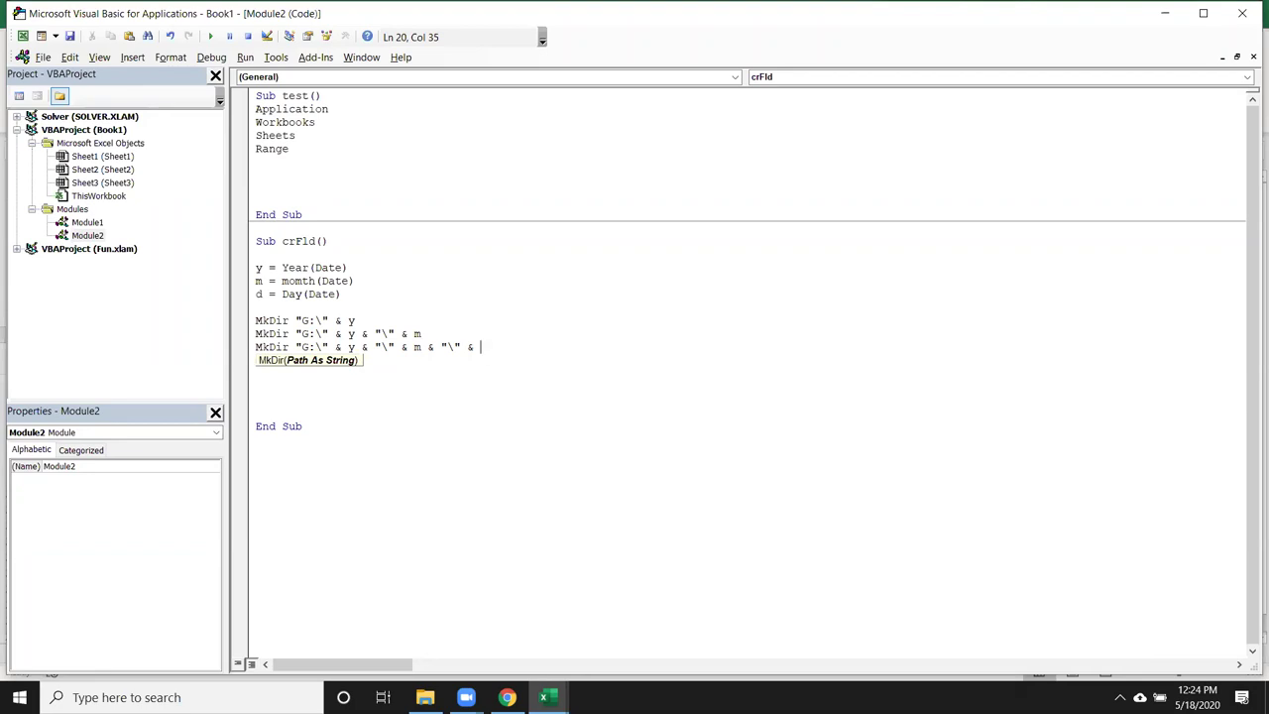
text(d)
key(Return)
Highlight the MkDir path expressions and the y, m and d assignments to review them
key(Up)
key(End)
key(Up)
key(Up)
key(shift+Left)
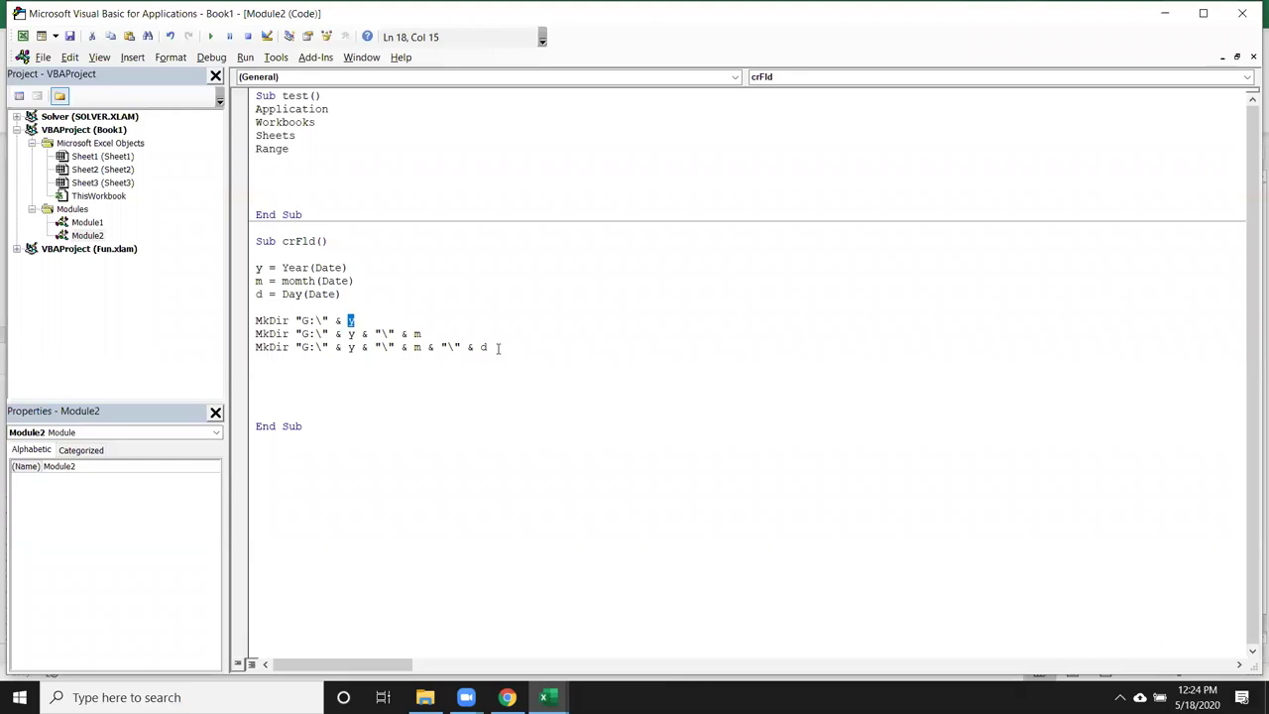
key(ctrl+shift+Left)
key(ctrl+shift+Left)
key(ctrl+shift+Left)
key(Down)
key(shift+Left)
key(ctrl+shift+Left)
key(shift+Left)
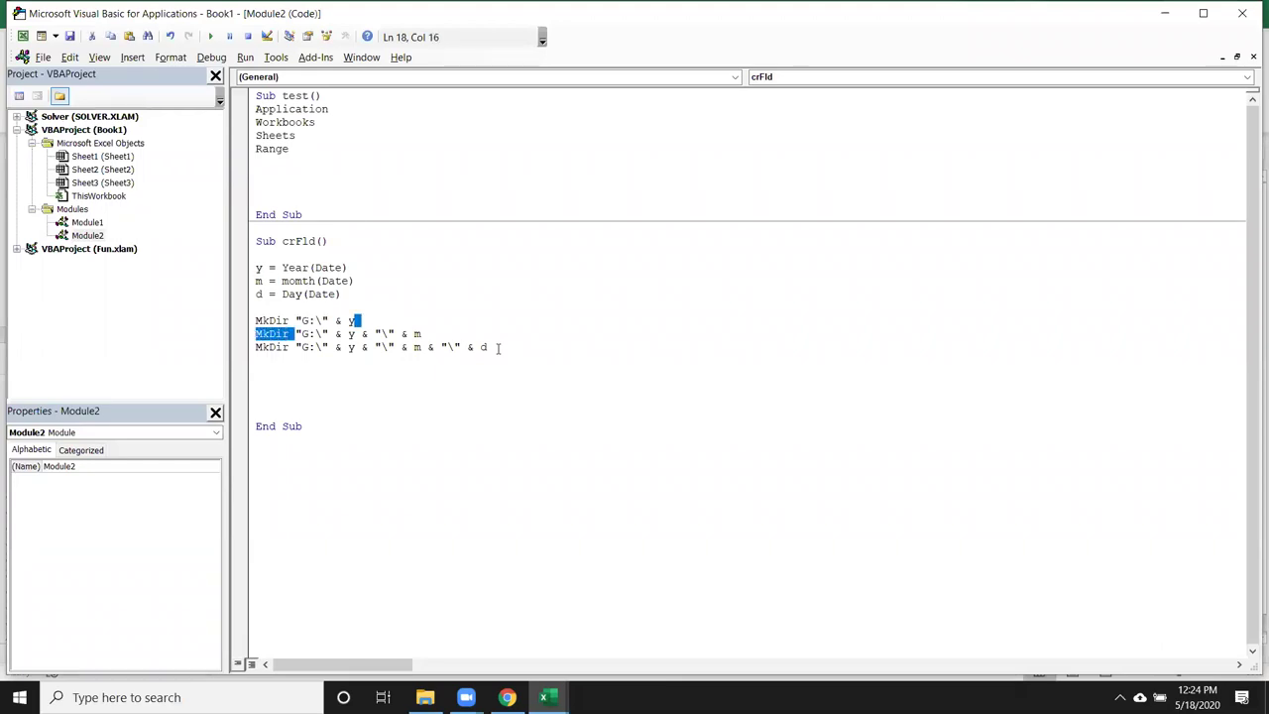
key(Down)
key(Down)
key(Home)
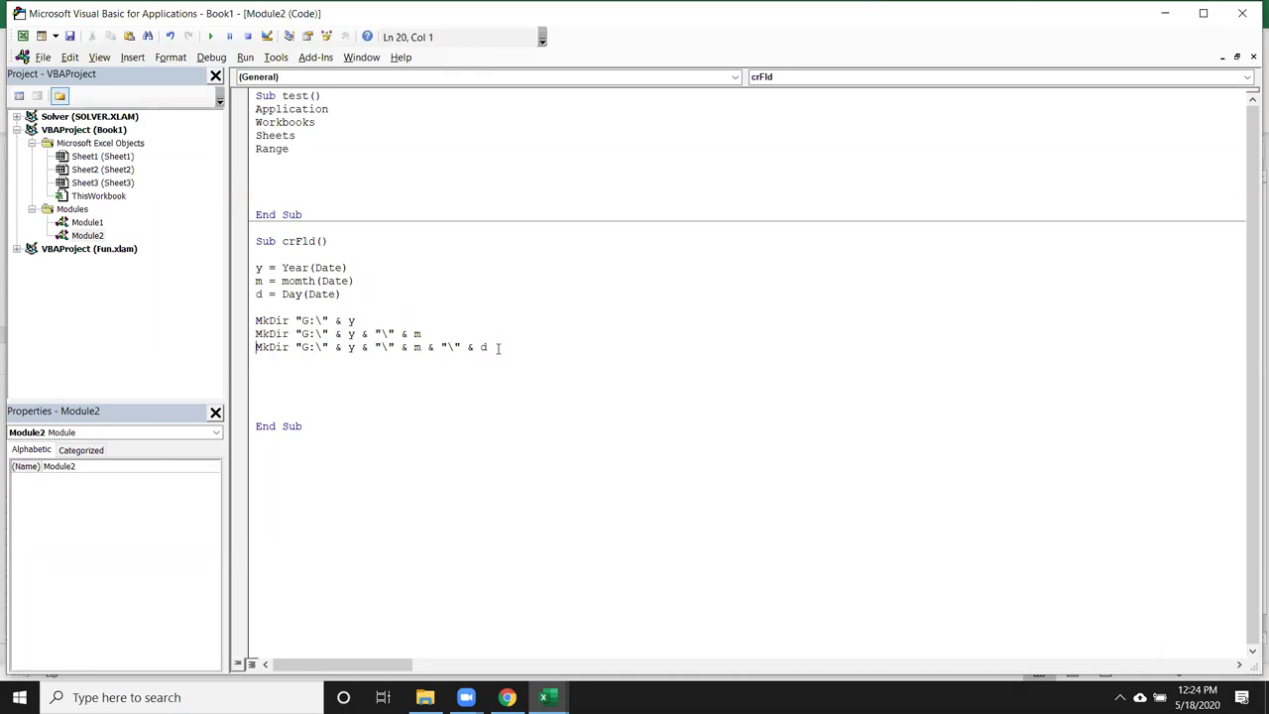
key(shift+Right)
key(shift+Right)
key(shift+Right)
key(shift+Right)
drag(341, 294, 248, 270)
Add a Workbooks.Add.SaveAs line below the MkDir lines
click(267, 371)
key(Return)
text(workbooks)
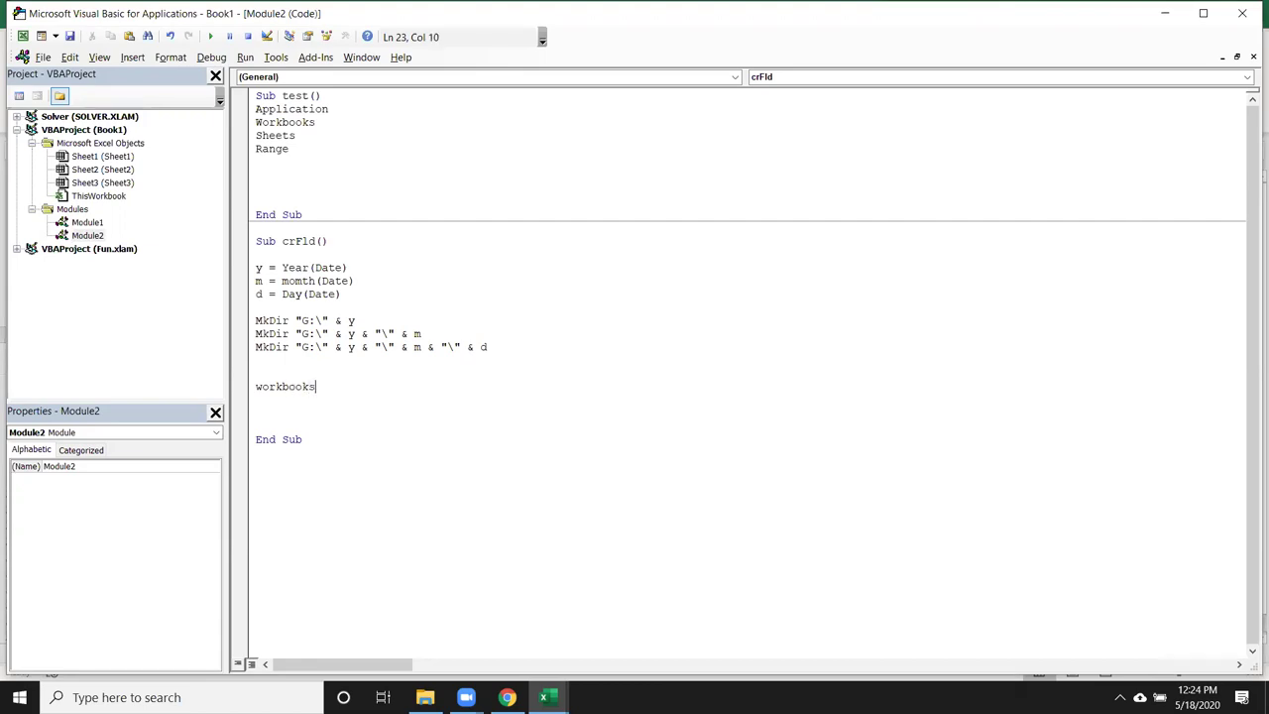
text(.Add)
text(.sav)
key(Down)
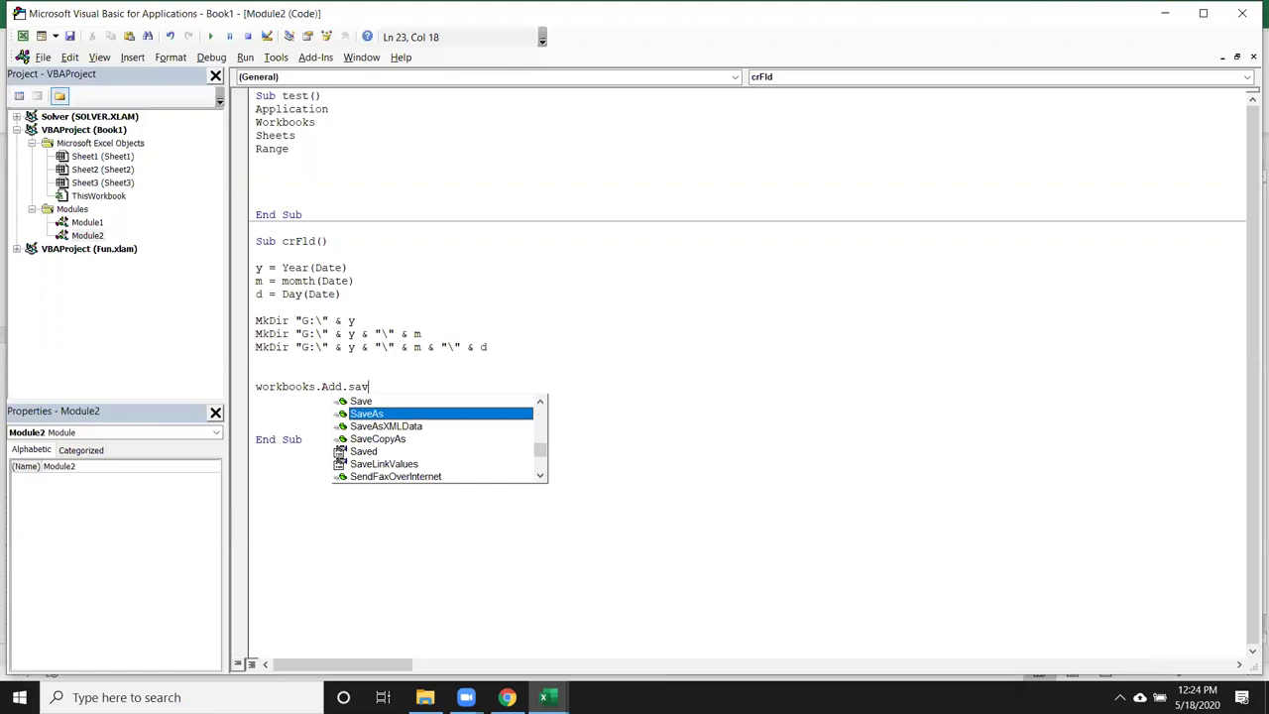
key(Tab)
click(451, 457)
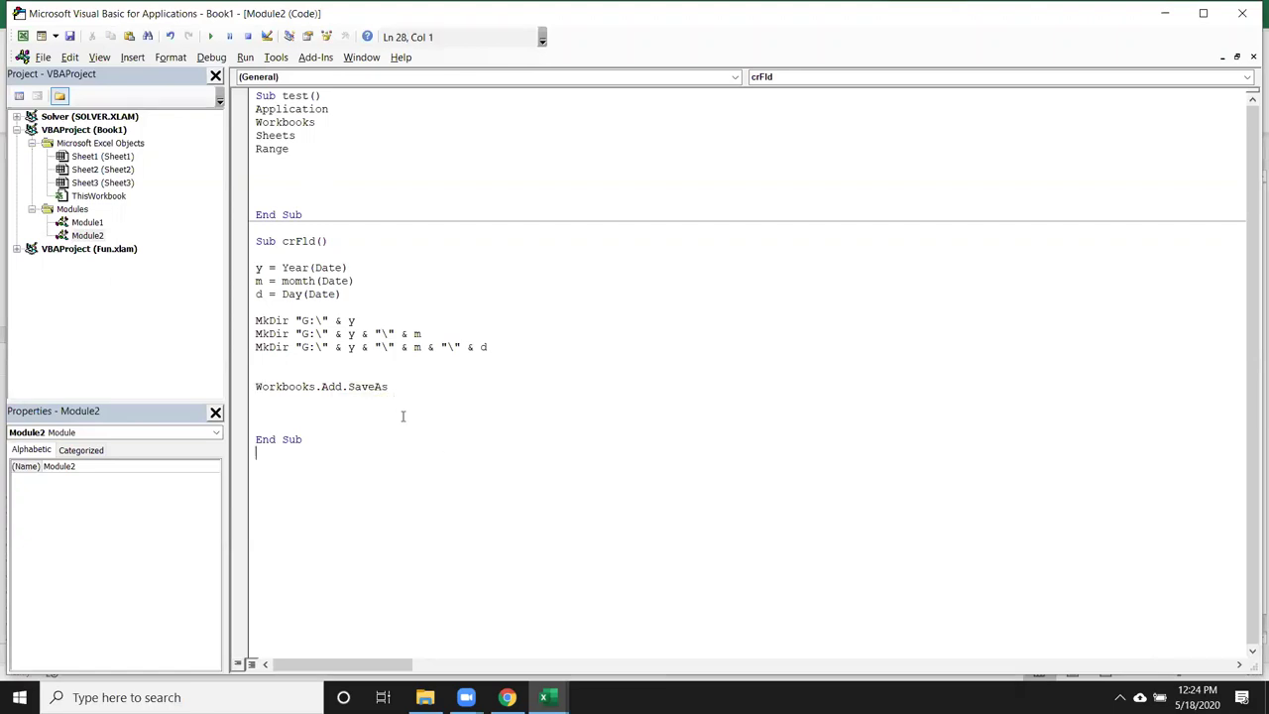
Give SaveAs the day-folder path plus "\" & d & ".xlsx" as the file name
mouse_move(295, 347)
mouse_down()
mouse_move(487, 347)
mouse_move(297, 349)
mouse_up()
key(ctrl+c)
click(507, 351)
key(ctrl+c)
click(413, 395)
key(ctrl+v)
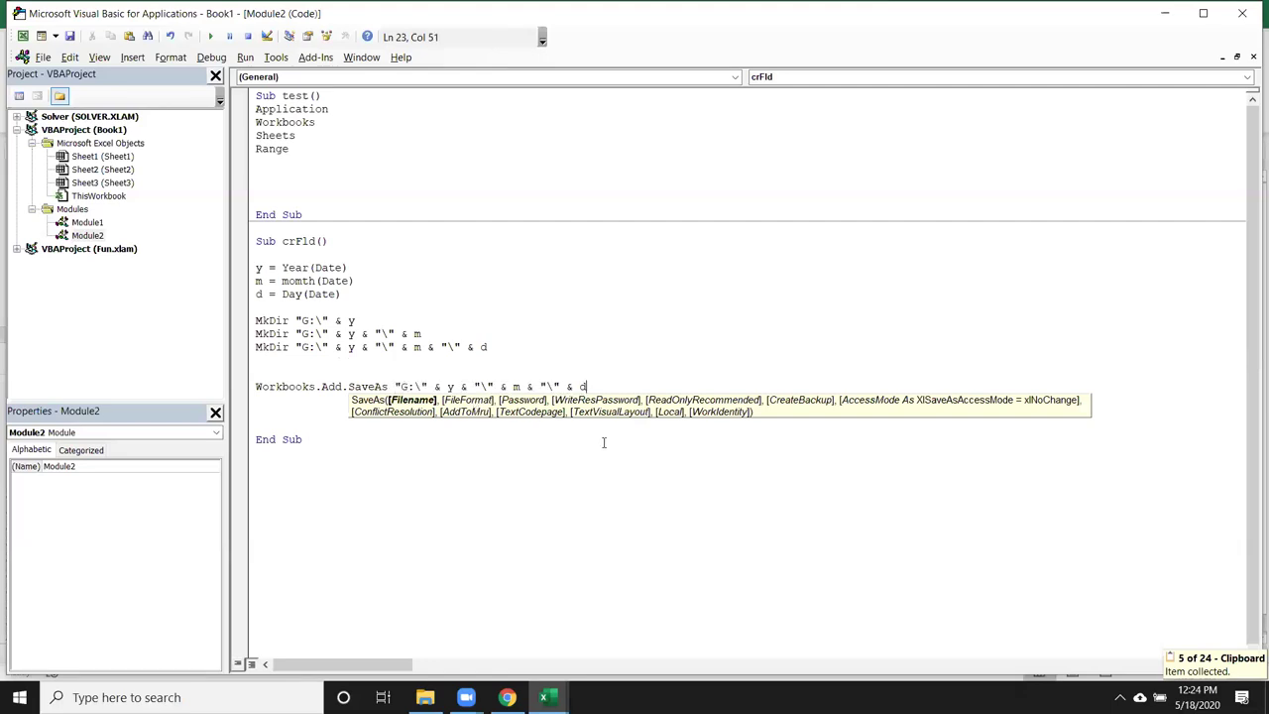
text( &)
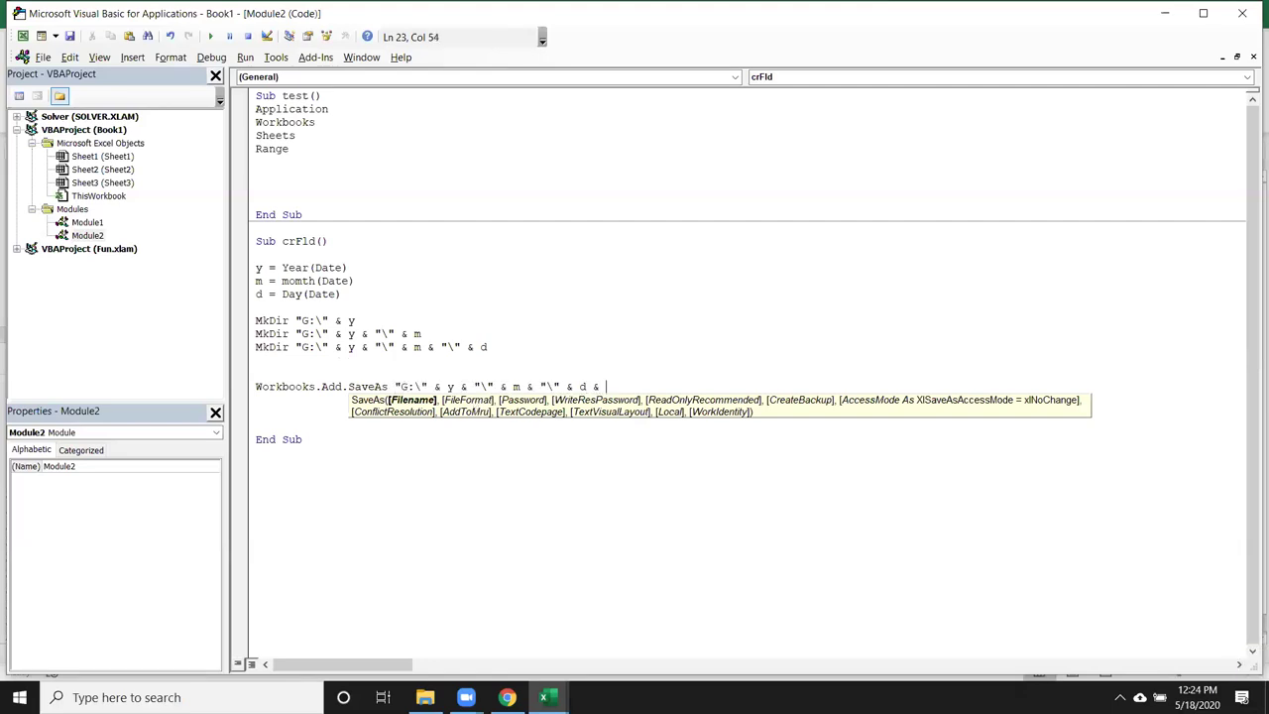
text( d)
key(BackSpace)
text("\" )
text(& d )
text(& "\" & d & ".xlsx")
key(Return)
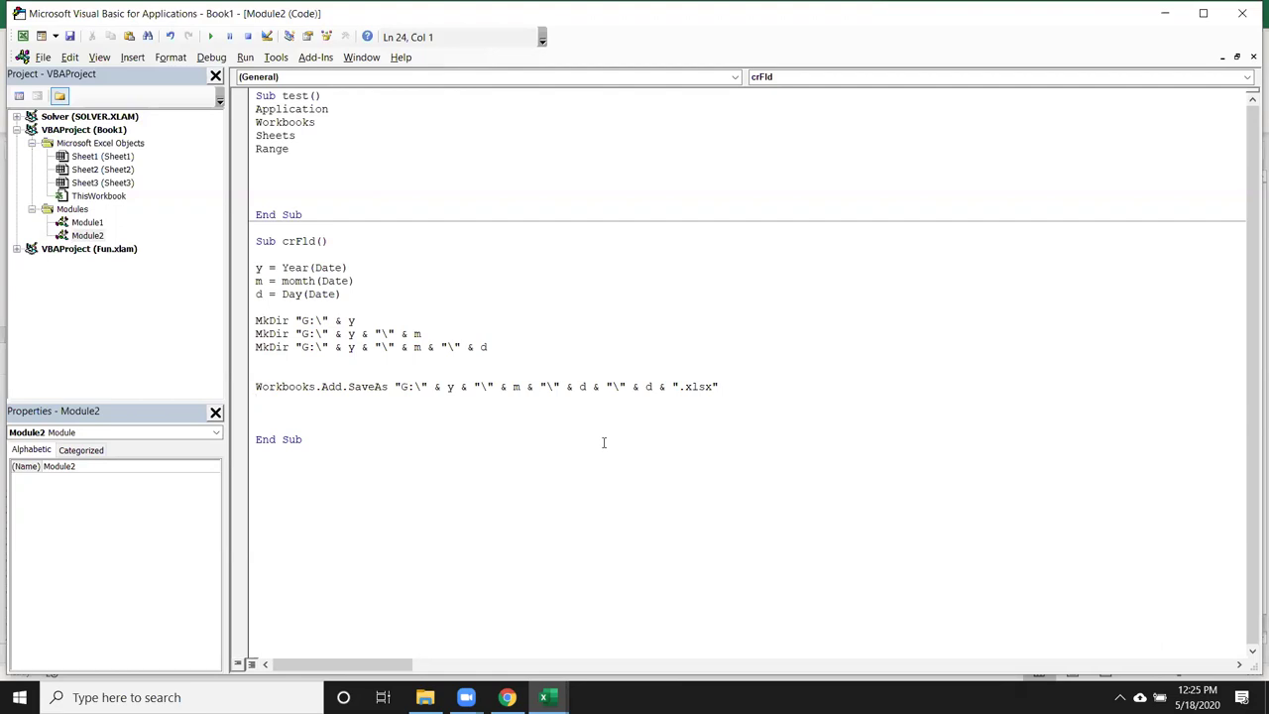
Start the next line with activeworkbook, correcting a typo
text(a)
text(ctiveworkbii)
key(BackSpace)
key(BackSpace)
text(ook)
Complete ActiveWorkbook.Close True and add MsgBox "File / folder Update" before End Sub
text(.cl)
key(Tab)
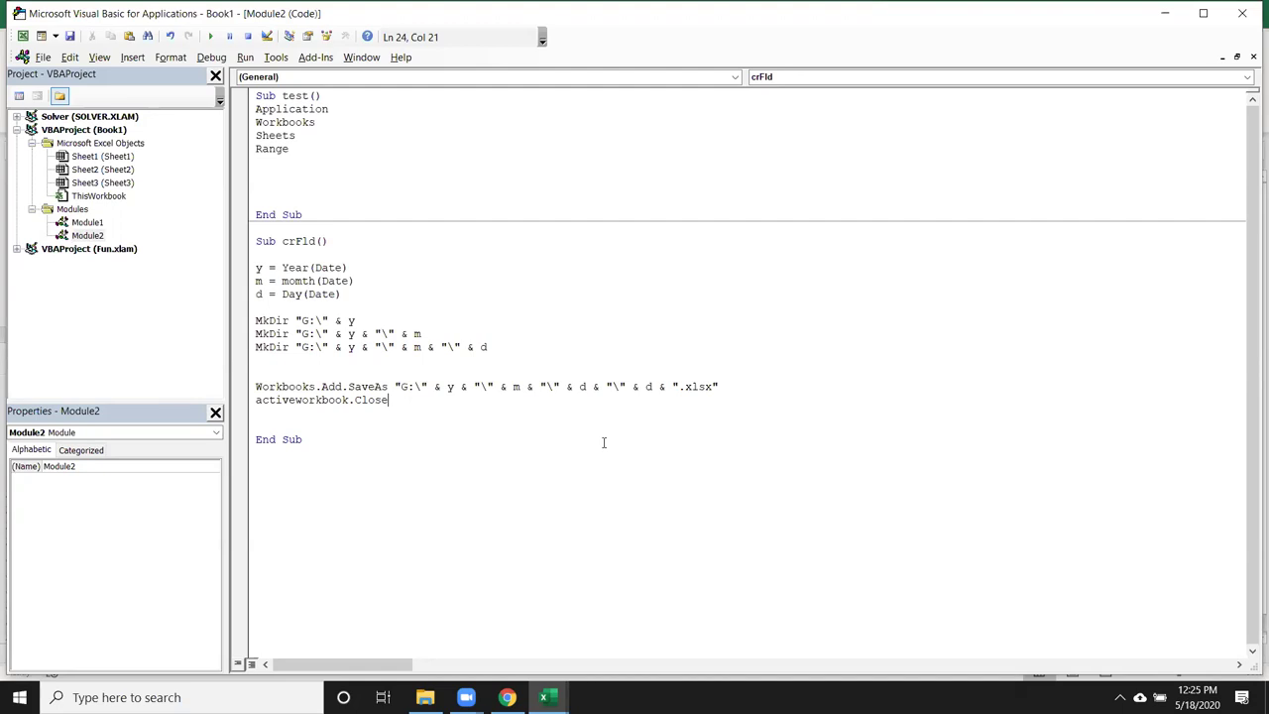
text(True)
key(Return)
key(Return)
text(msgbox "File / folder Update")
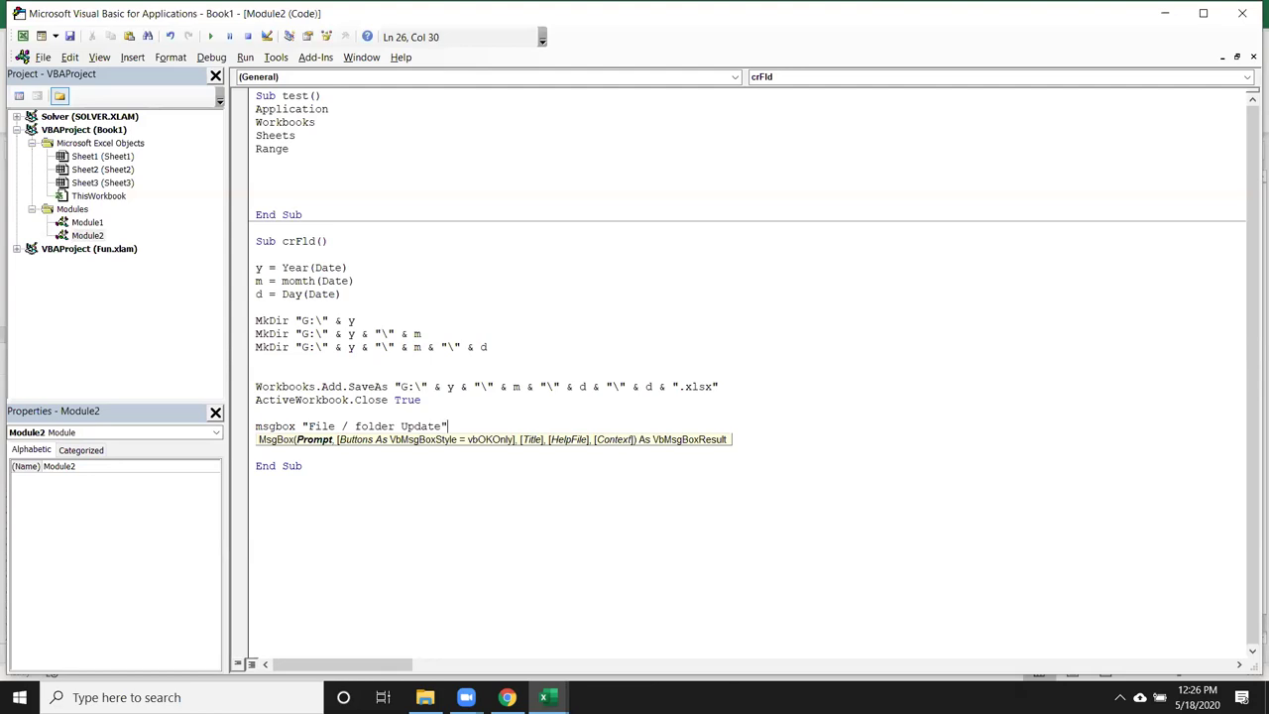
key(Return)
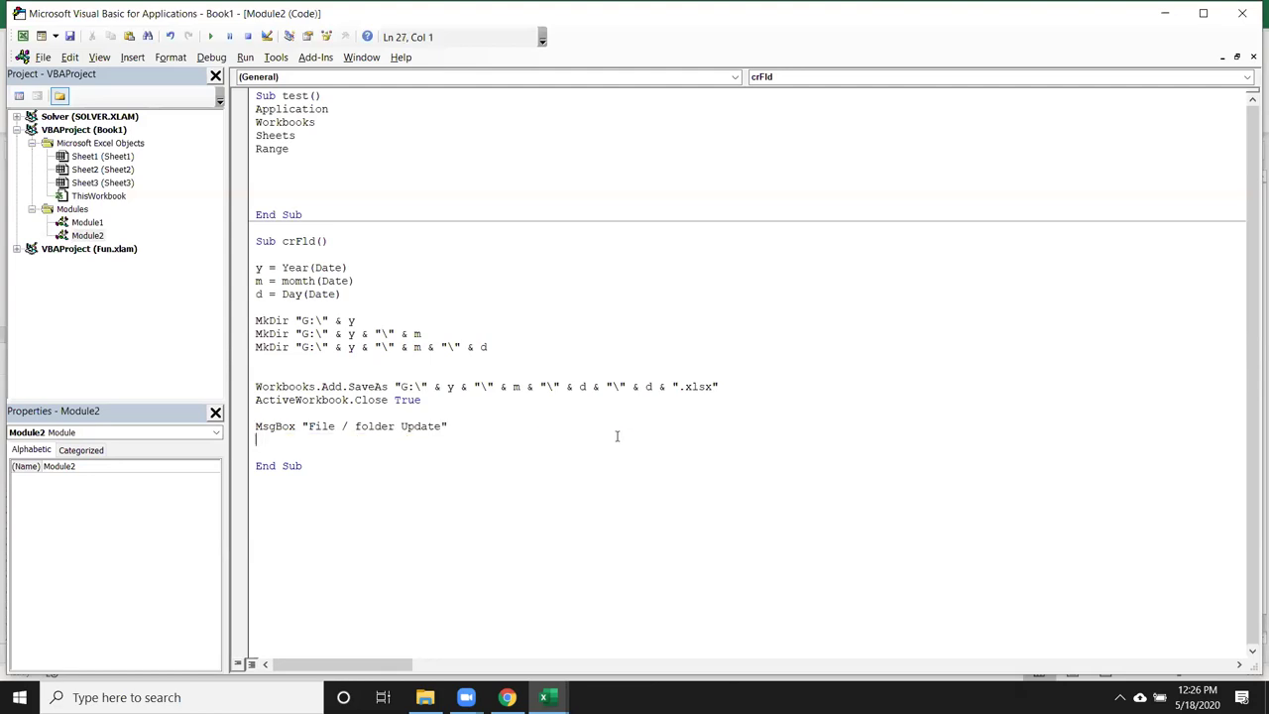
key(Left)
key(Up)
key(Up)
key(Up)
key(Up)
key(Down)
Select the three MkDir lines one at a time and together to review them
key(shift+Left)
key(shift+Left)
key(shift+Left)
key(shift+Left)
key(shift+Left)
key(shift+Left)
key(shift+Left)
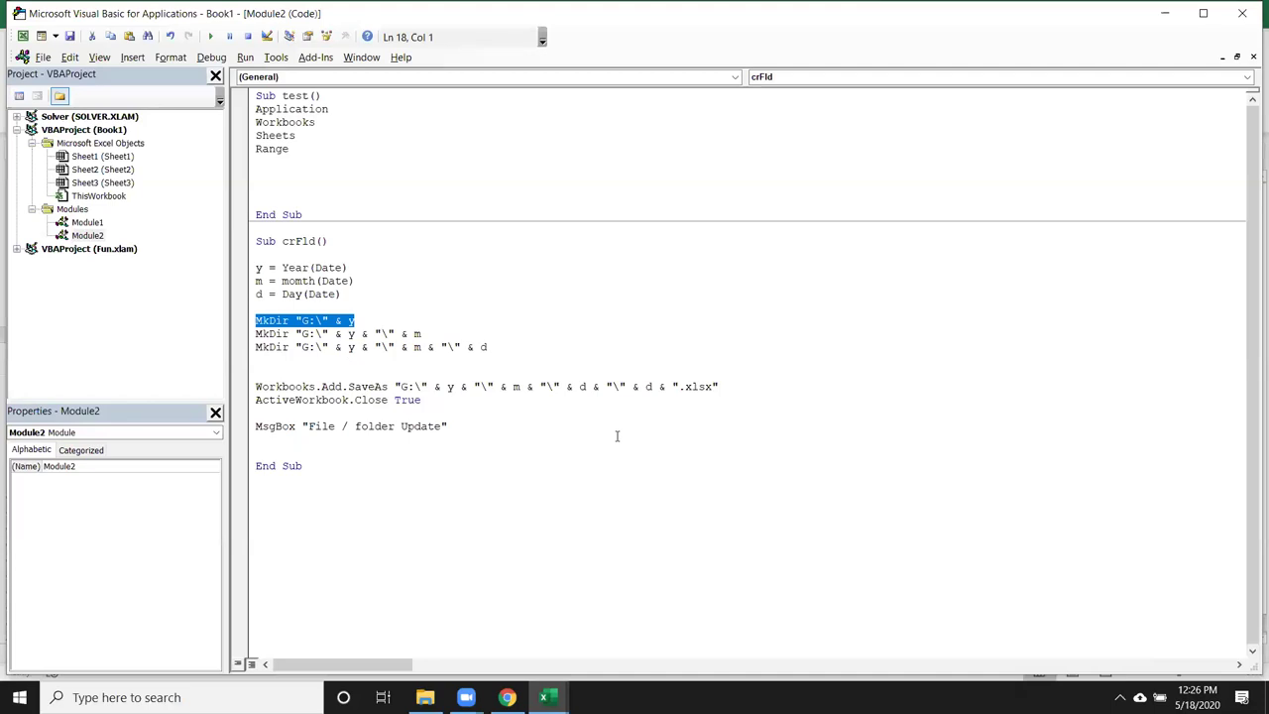
key(Home)
key(shift+Down)
key(Home)
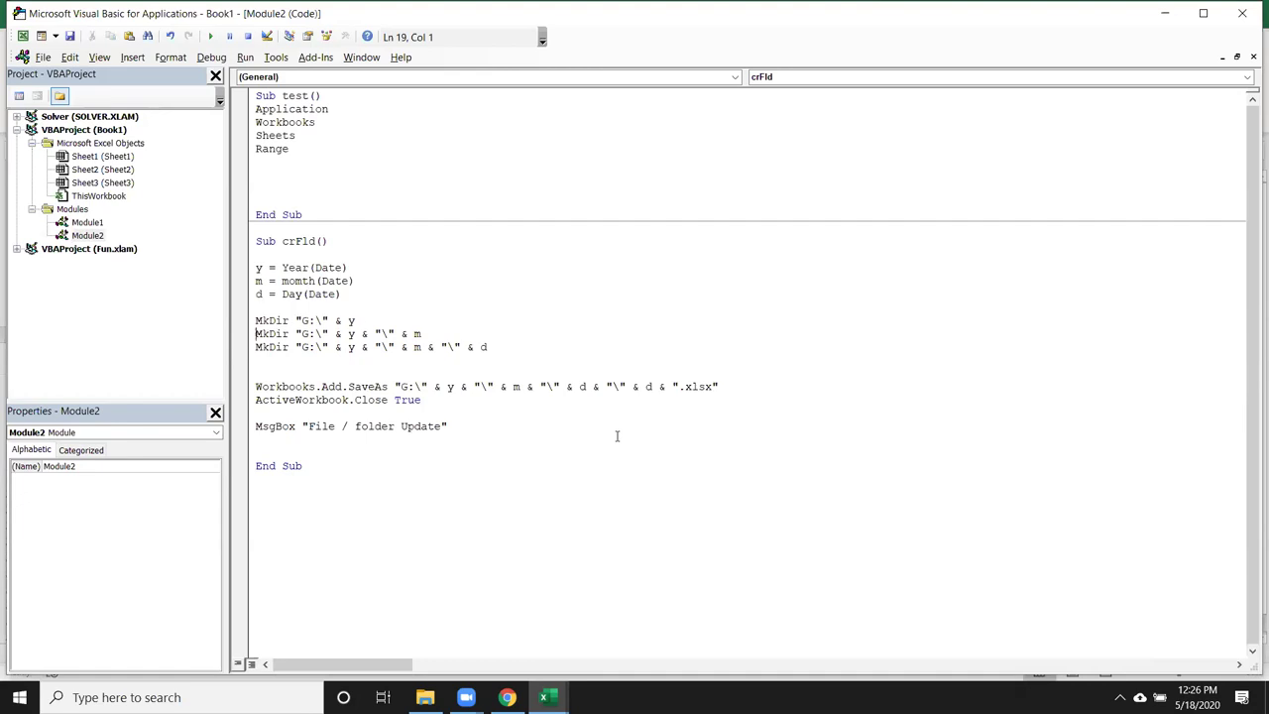
key(shift+Down)
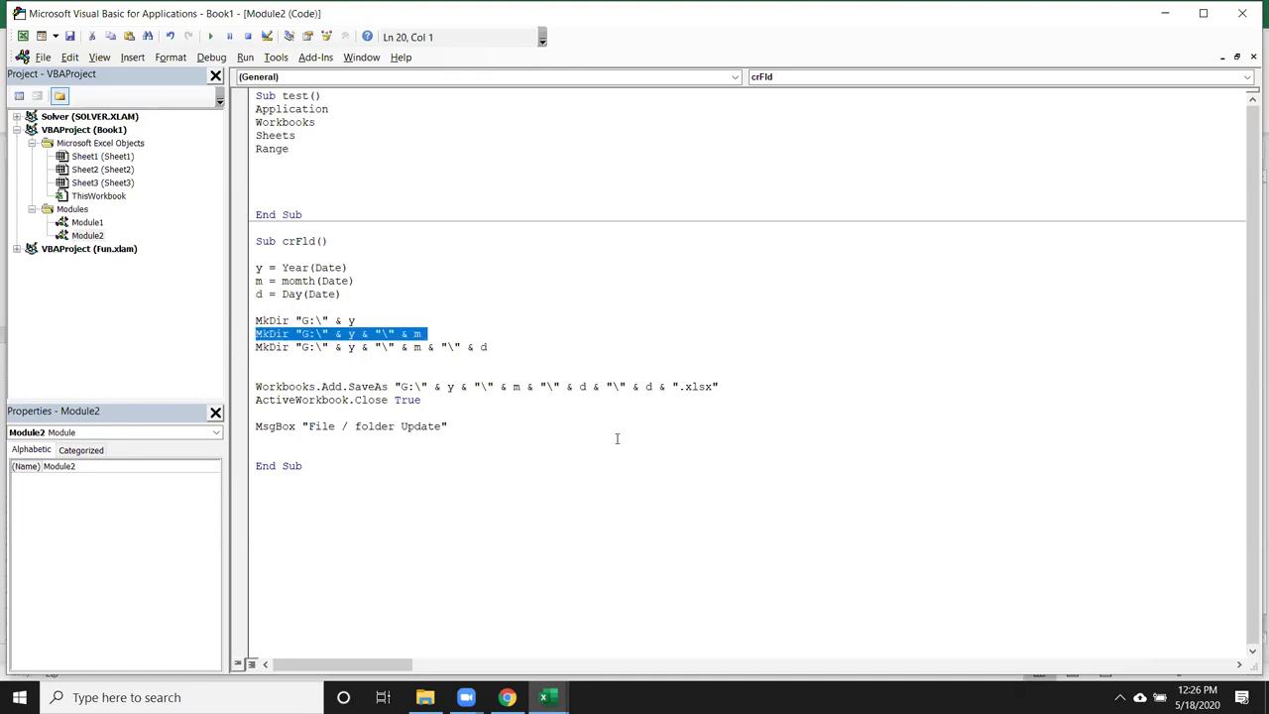
key(Home)
key(shift+Down)
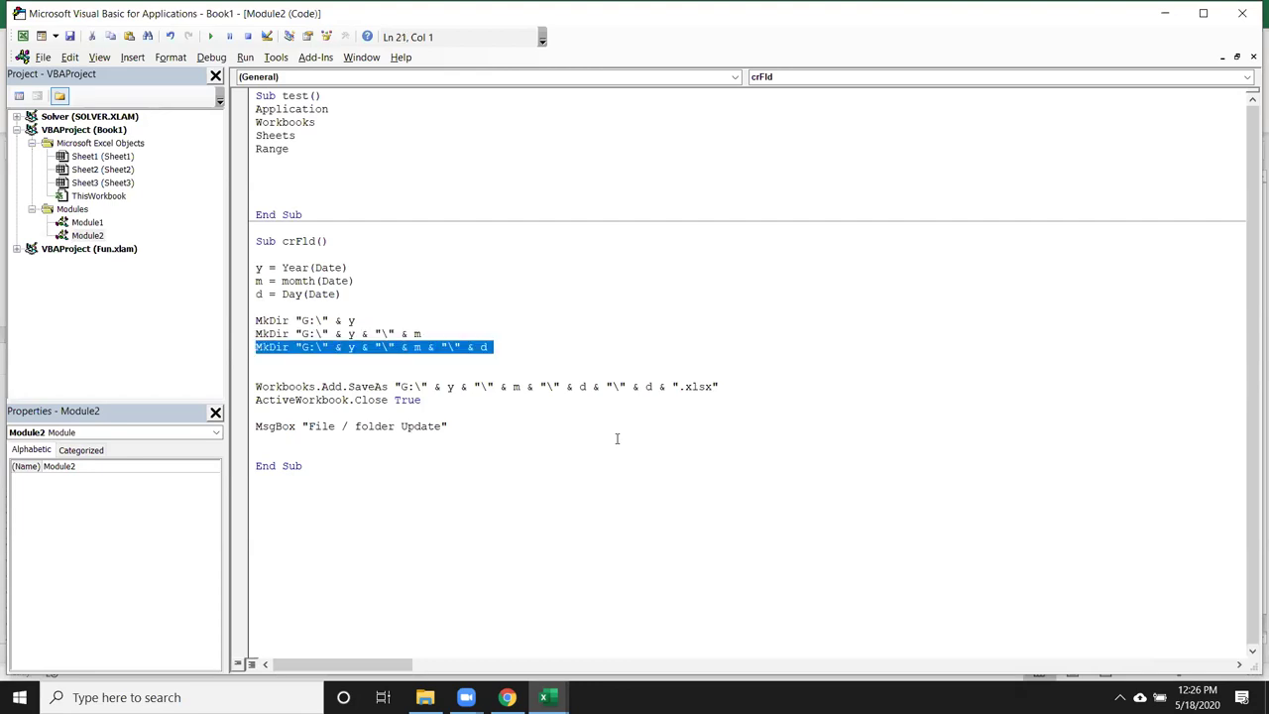
key(Up)
key(Up)
key(Up)
key(shift+Down)
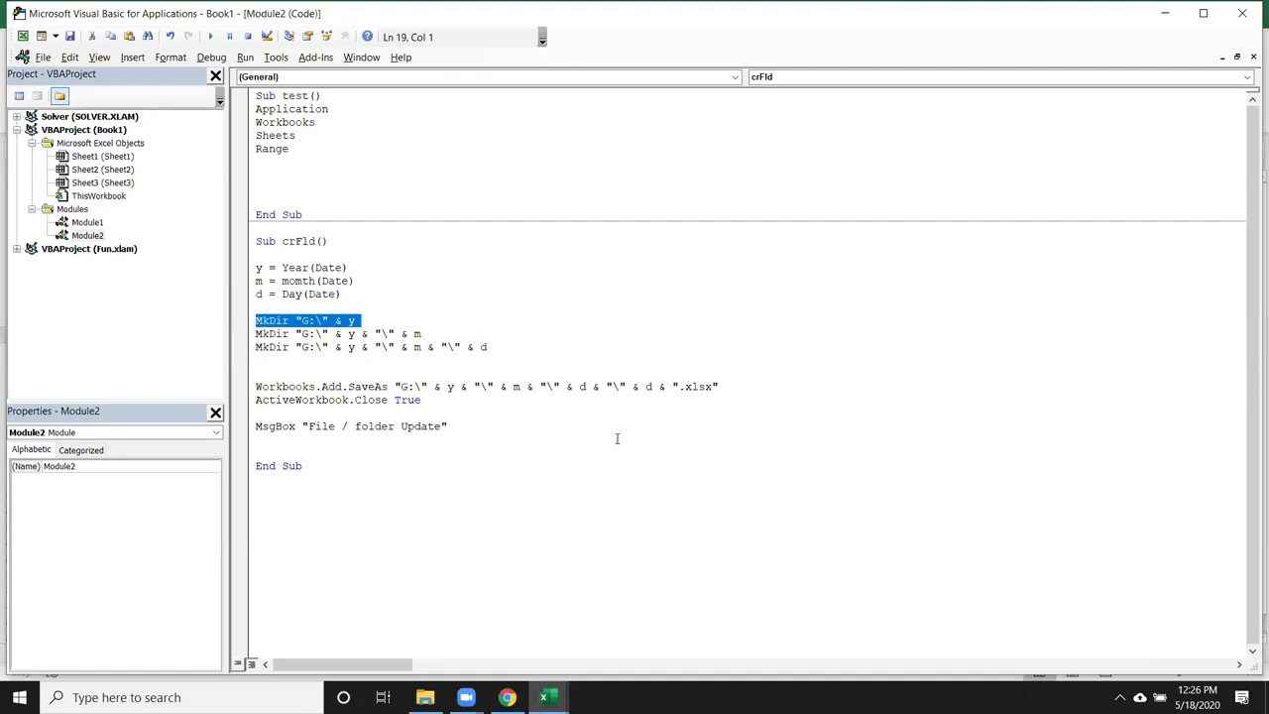
key(shift+Down)
key(shift+Down)
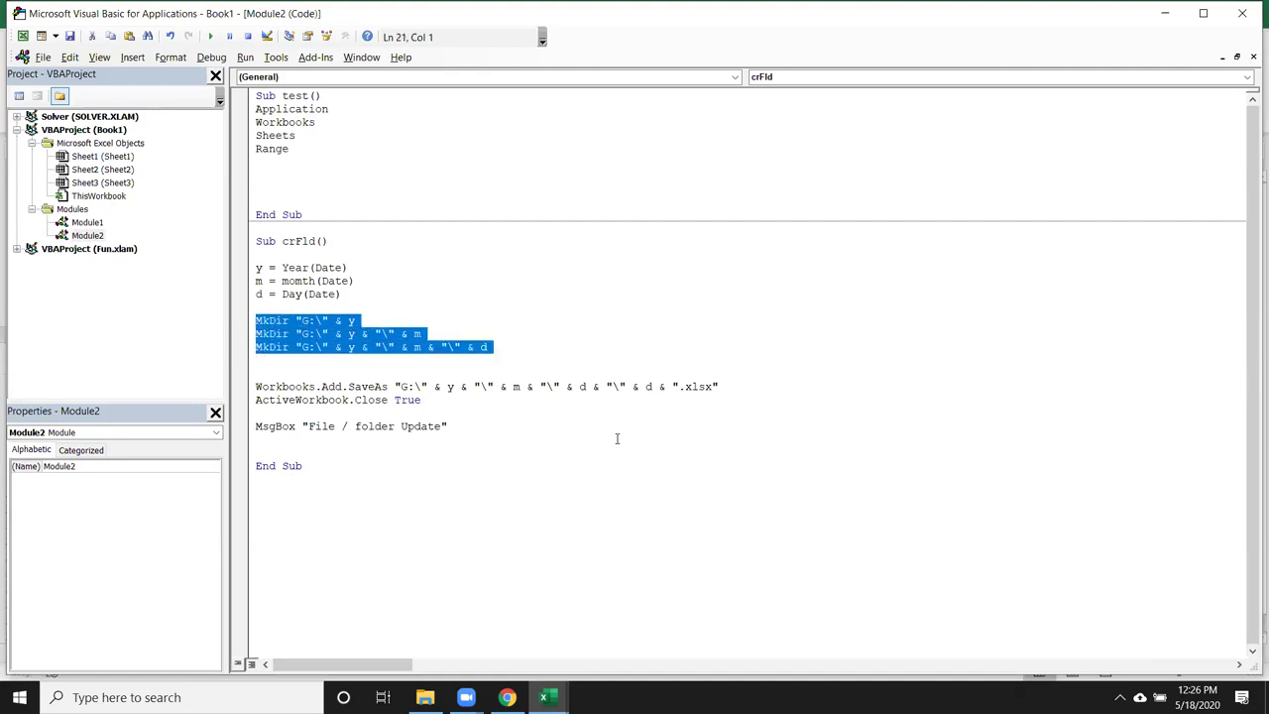
key(Up)
key(Up)
key(Up)
key(shift+Down)
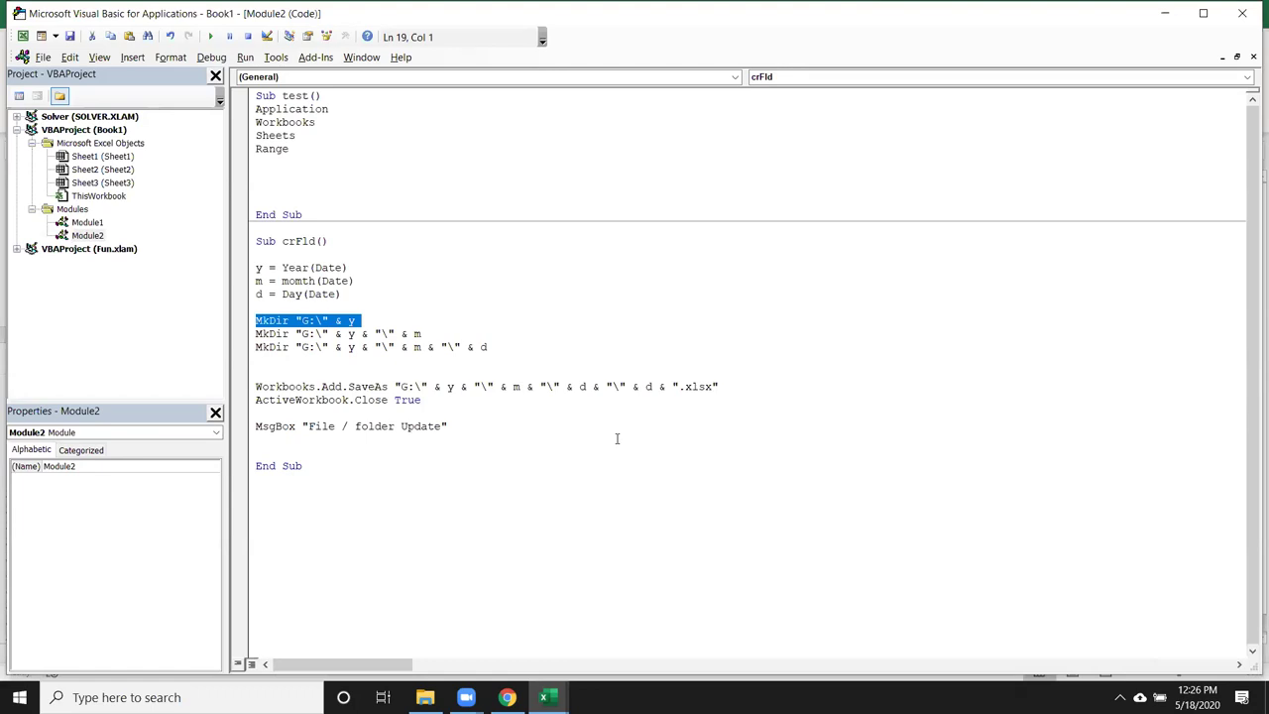
key(Up)
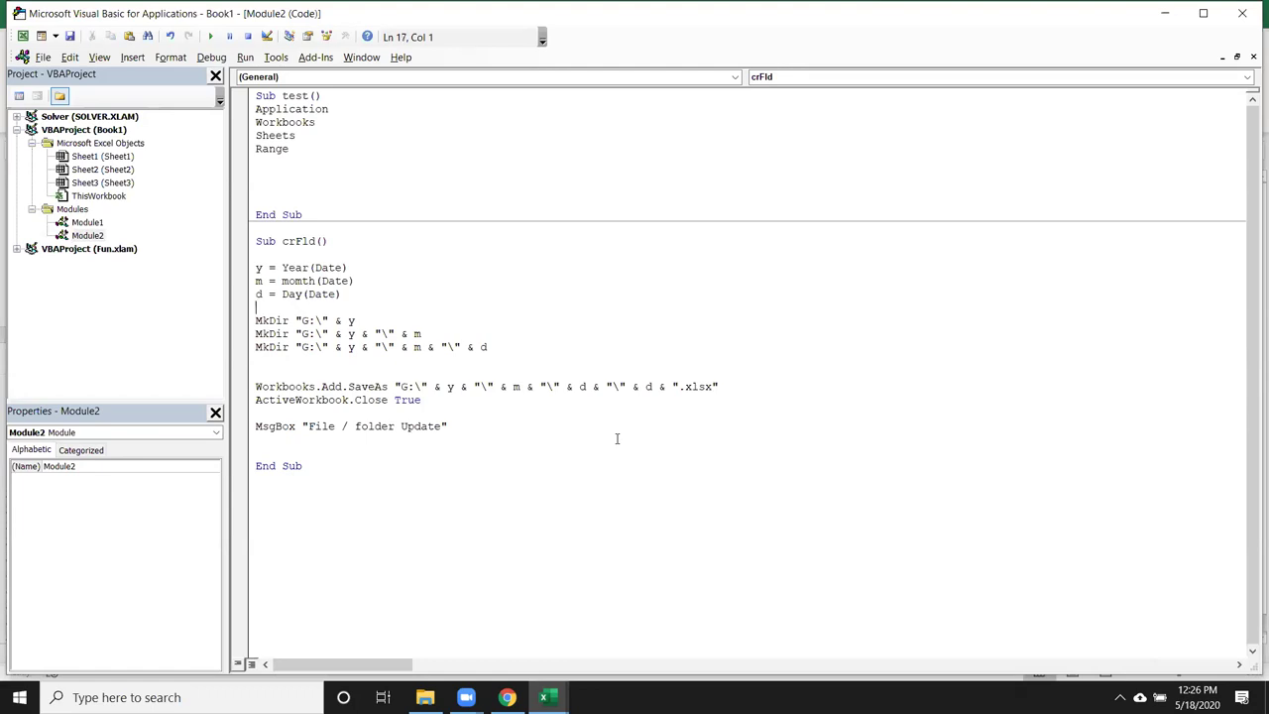
key(shift+Down)
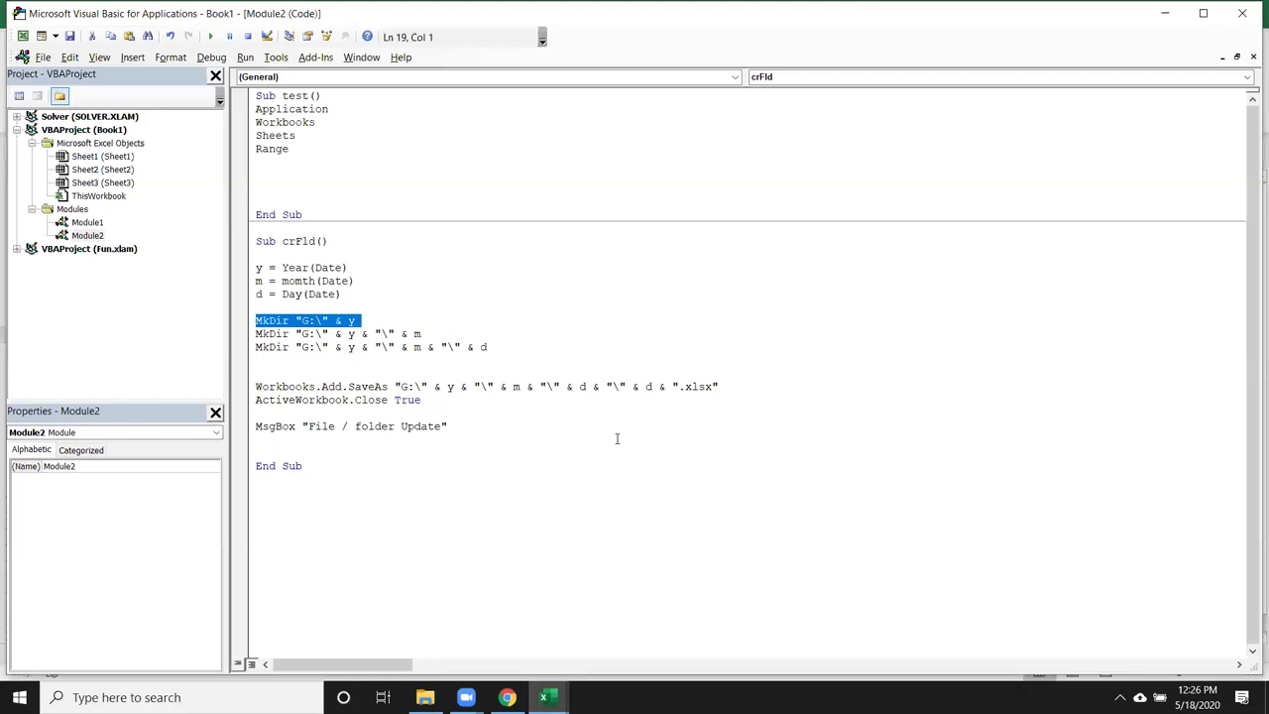
Insert a blank line above the first MkDir line
key(Down)
key(shift+Down)
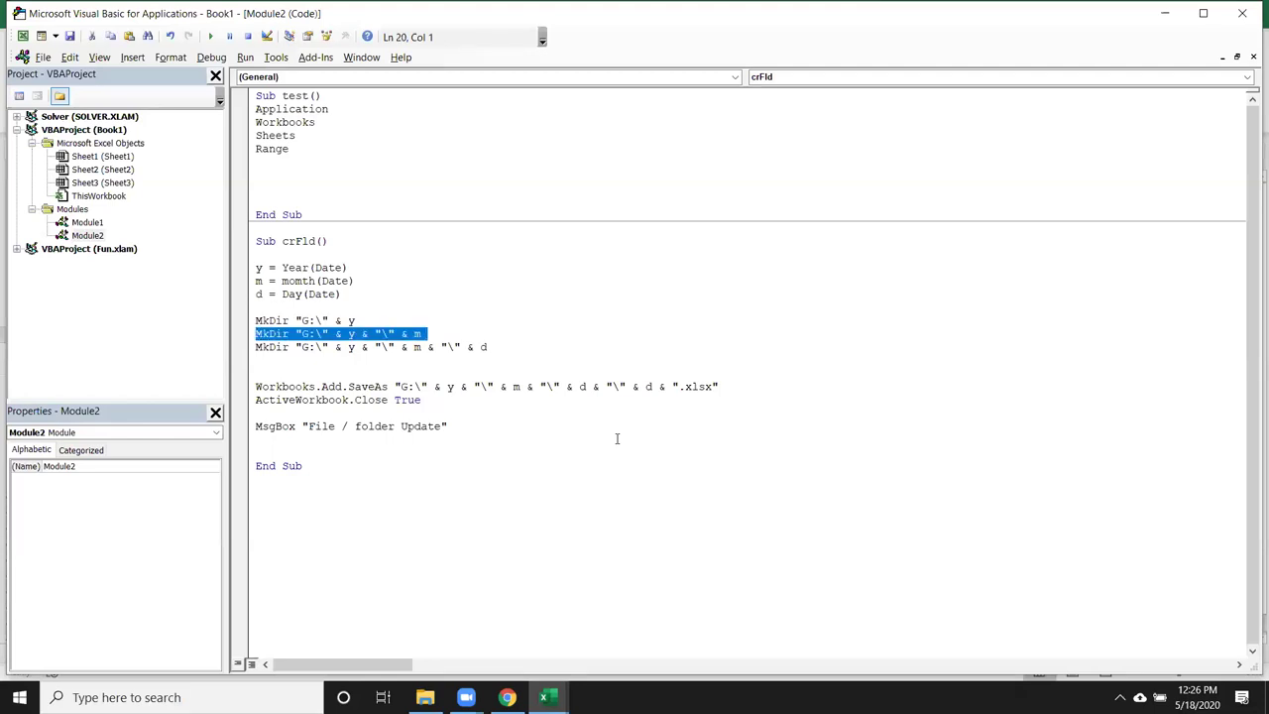
key(Down)
key(shift+Down)
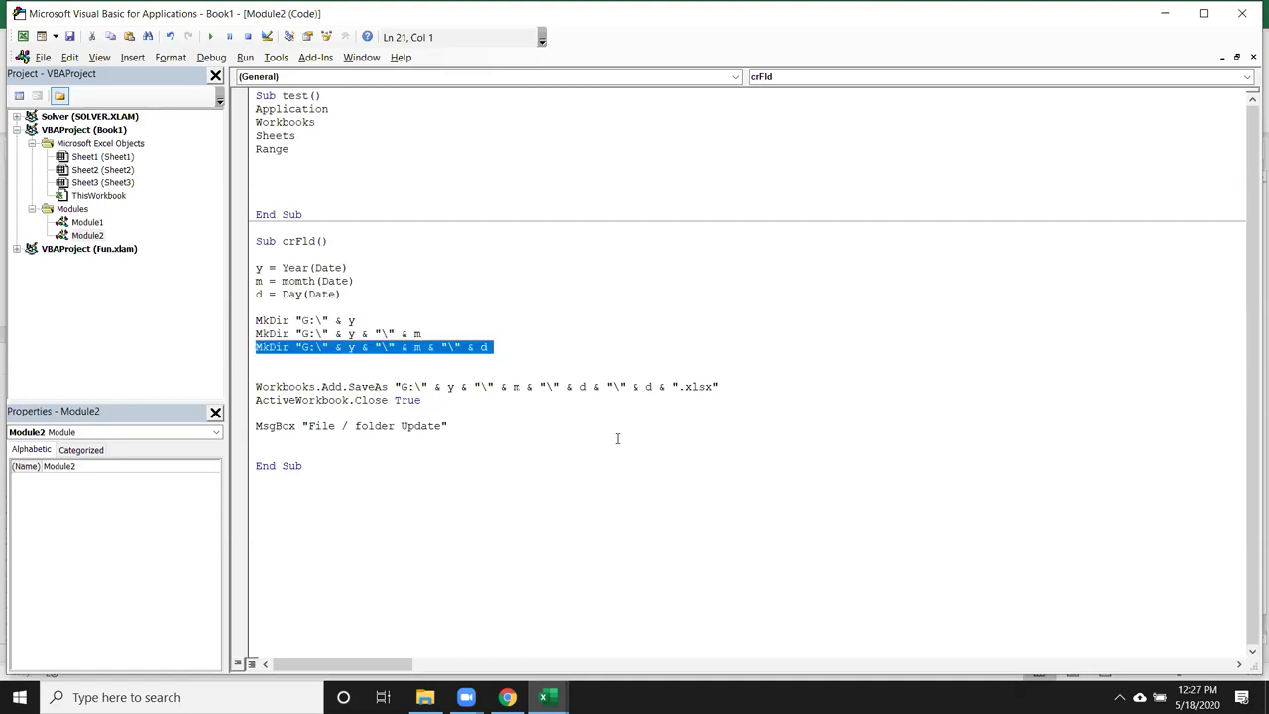
key(Up)
key(Up)
key(Up)
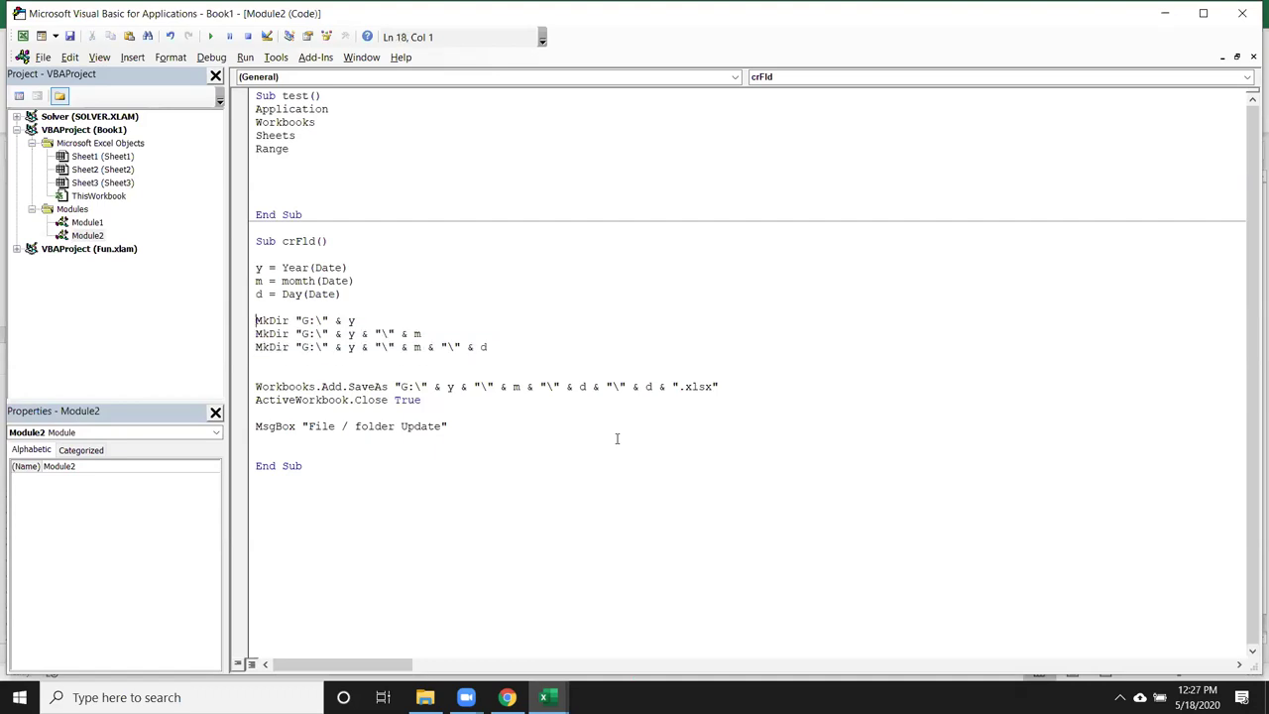
key(Return)
key(Up)
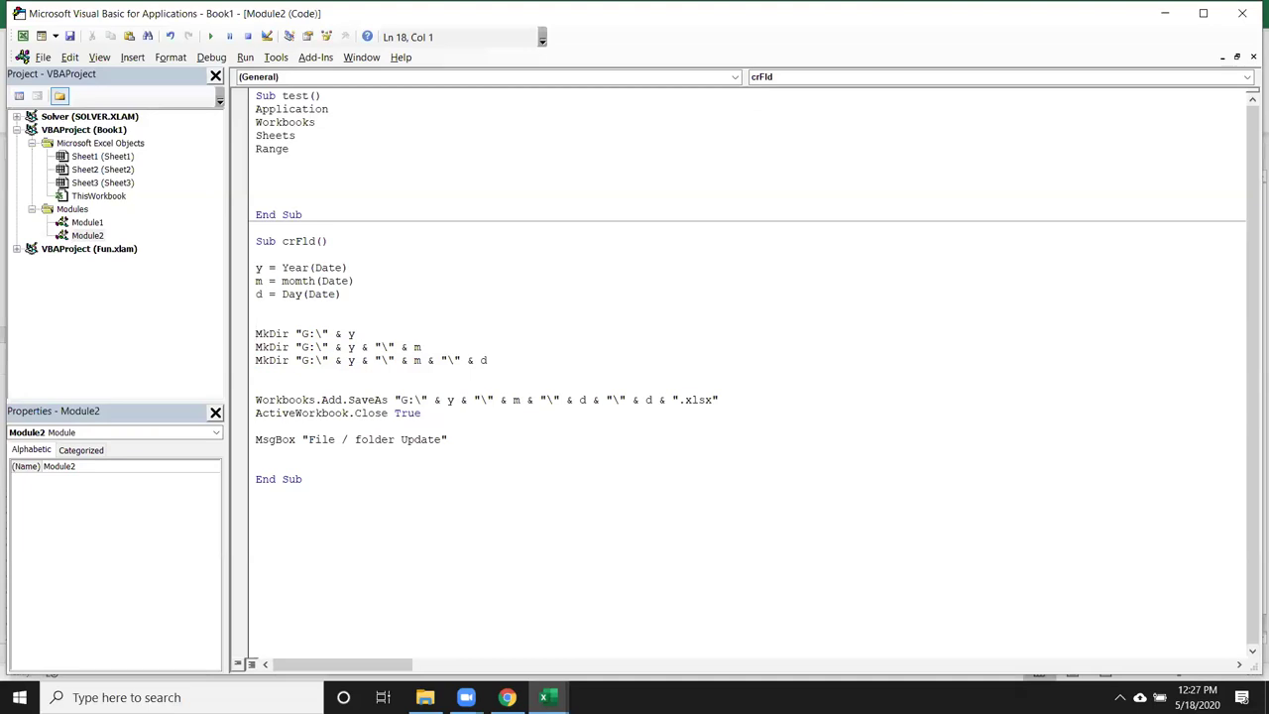
key(Up)
Type On Error Resume Next on the blank line under d = Day(Date)
text(on error resume next)
key(Return)
Back in Excel, enter shortcut letter E in the crFld macro's options
click(504, 466)
click(426, 415)
key(alt+F11)
click(203, 301)
click(677, 384)
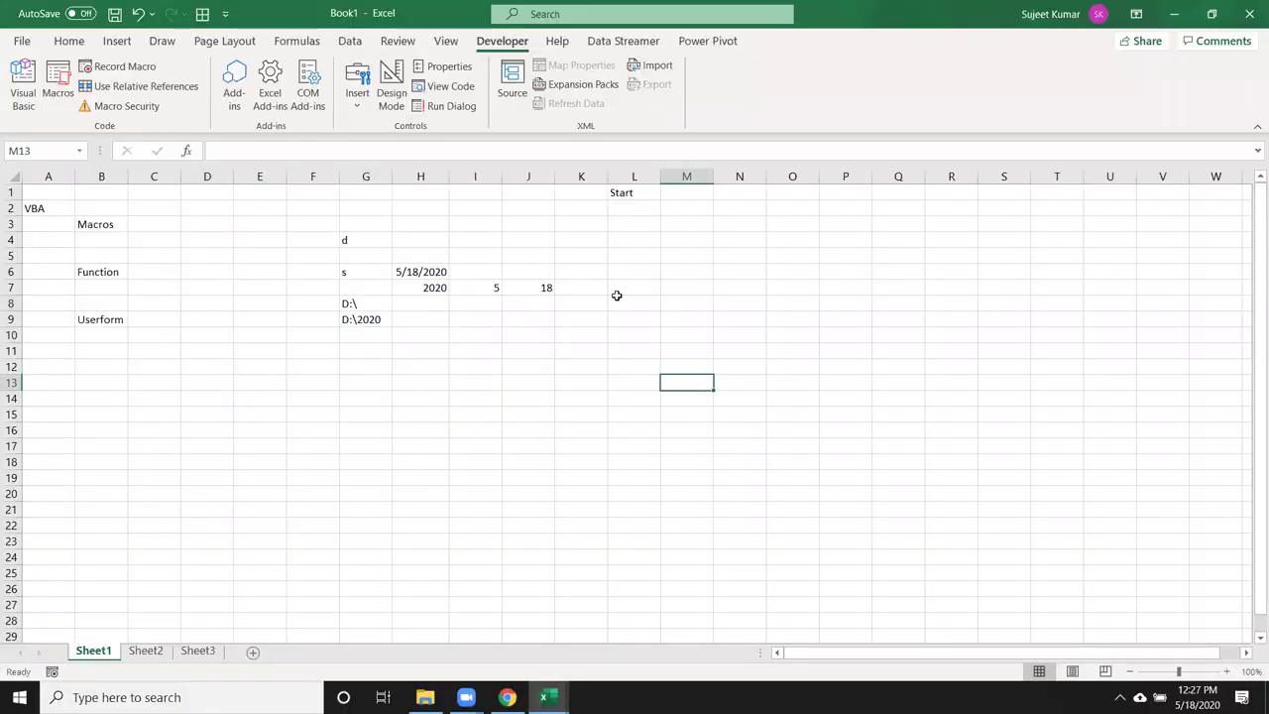
click(753, 248)
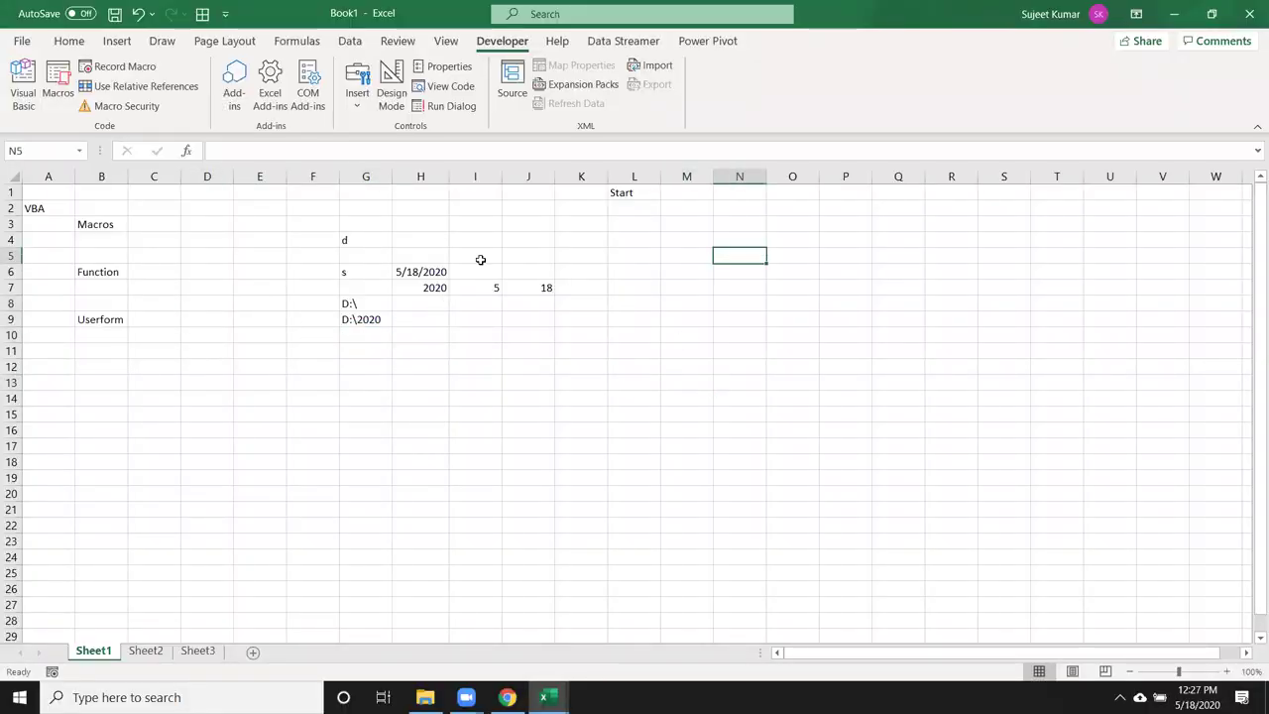
click(58, 81)
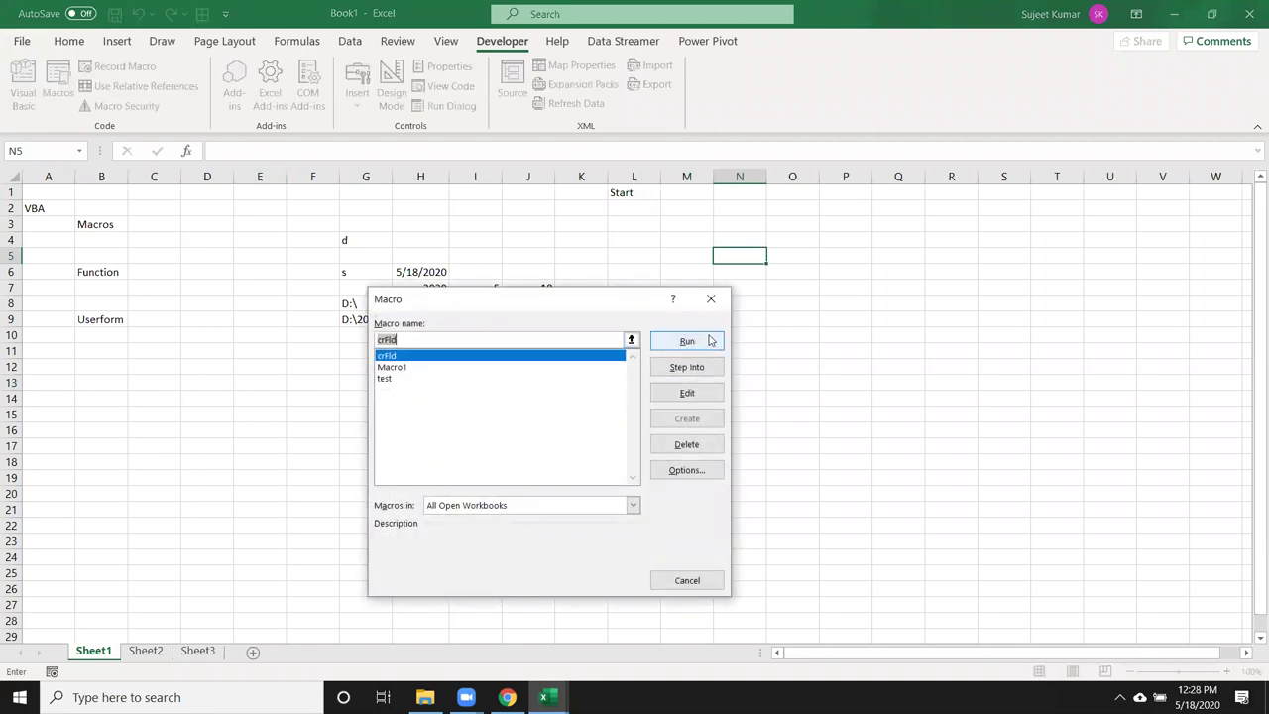
click(686, 470)
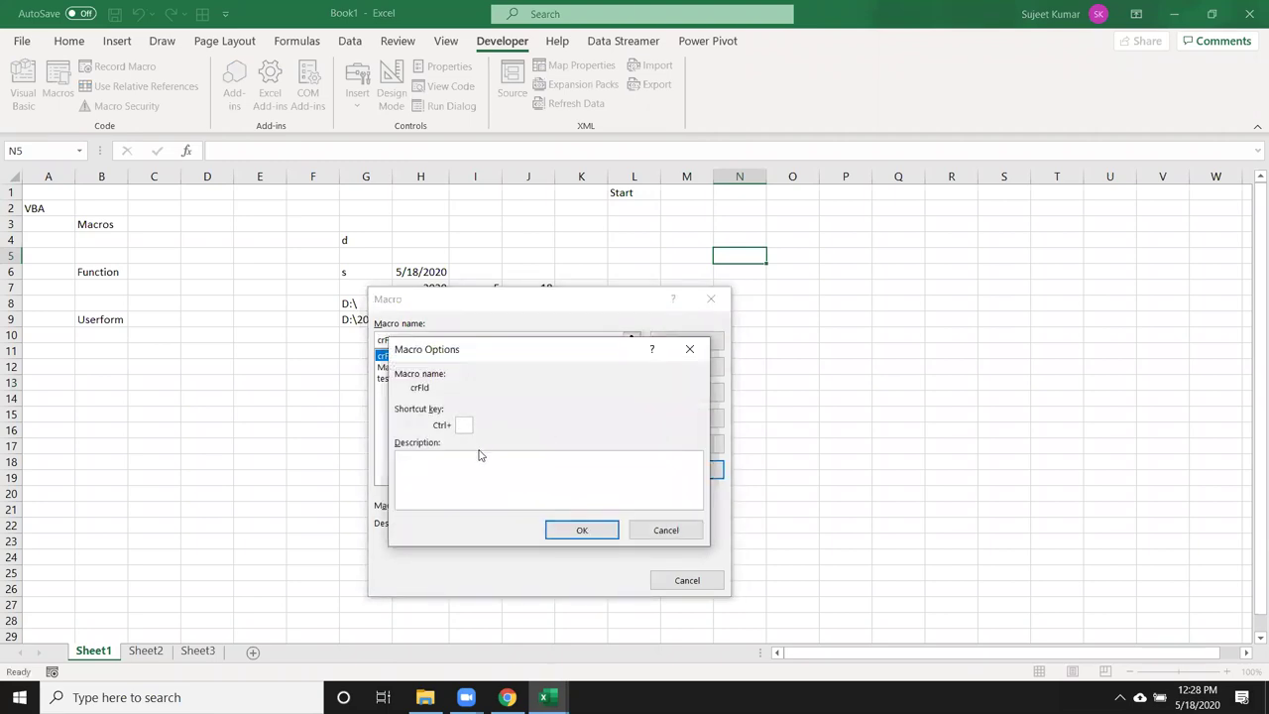
text(E)
Confirm the Ctrl+Shift+E shortcut for crFld and close the Macro list
click(690, 349)
click(711, 298)
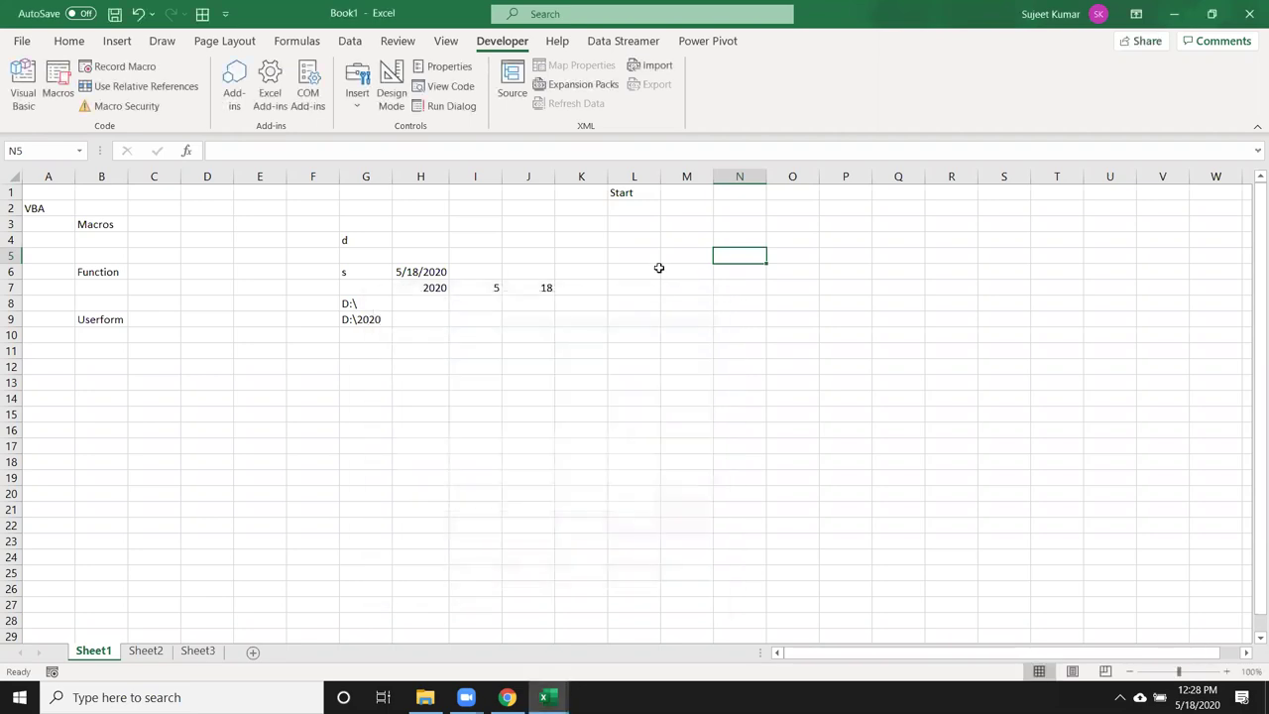
click(642, 270)
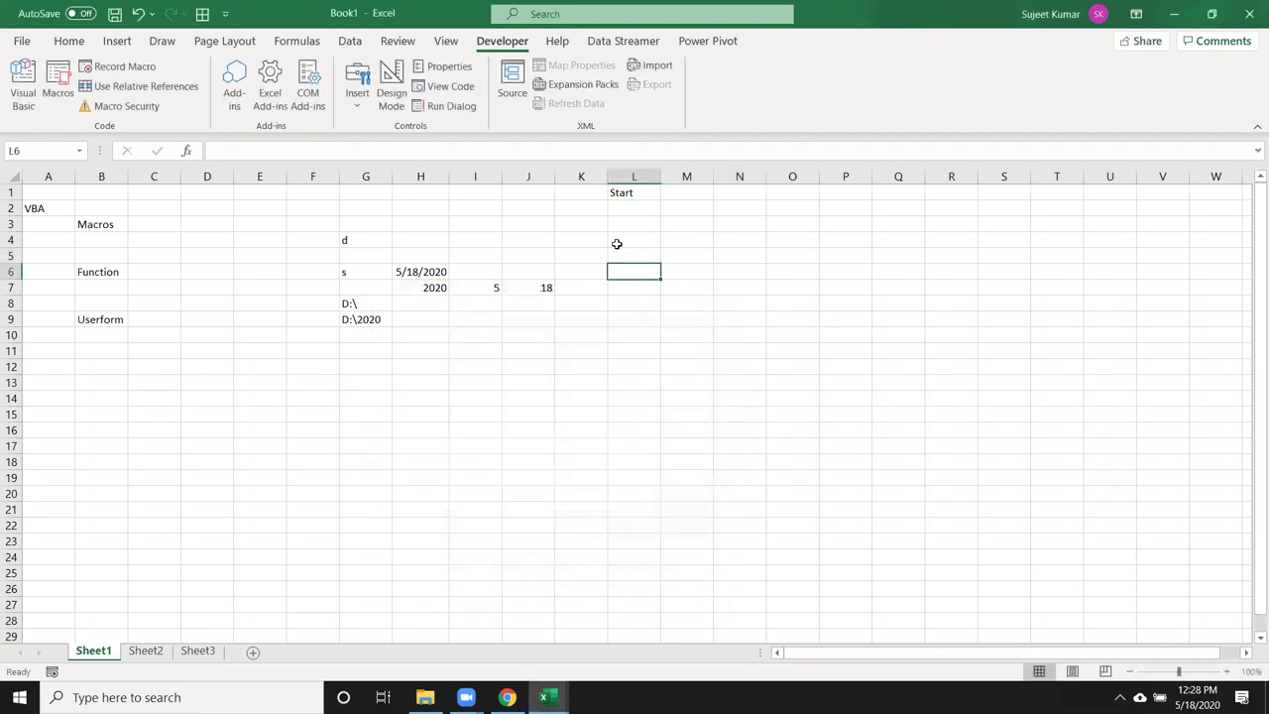
Draw a form button over L4:N5, assign crFld, and caption it Make File
click(356, 115)
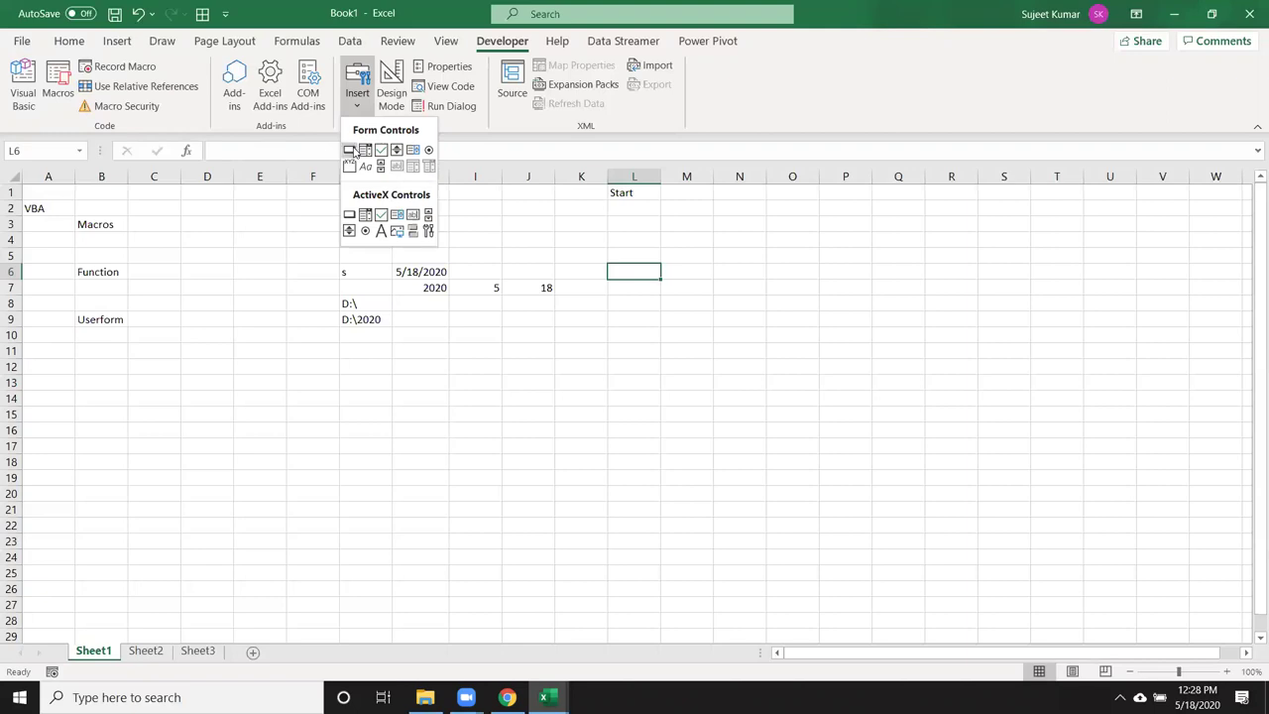
click(349, 150)
drag(614, 237, 752, 268)
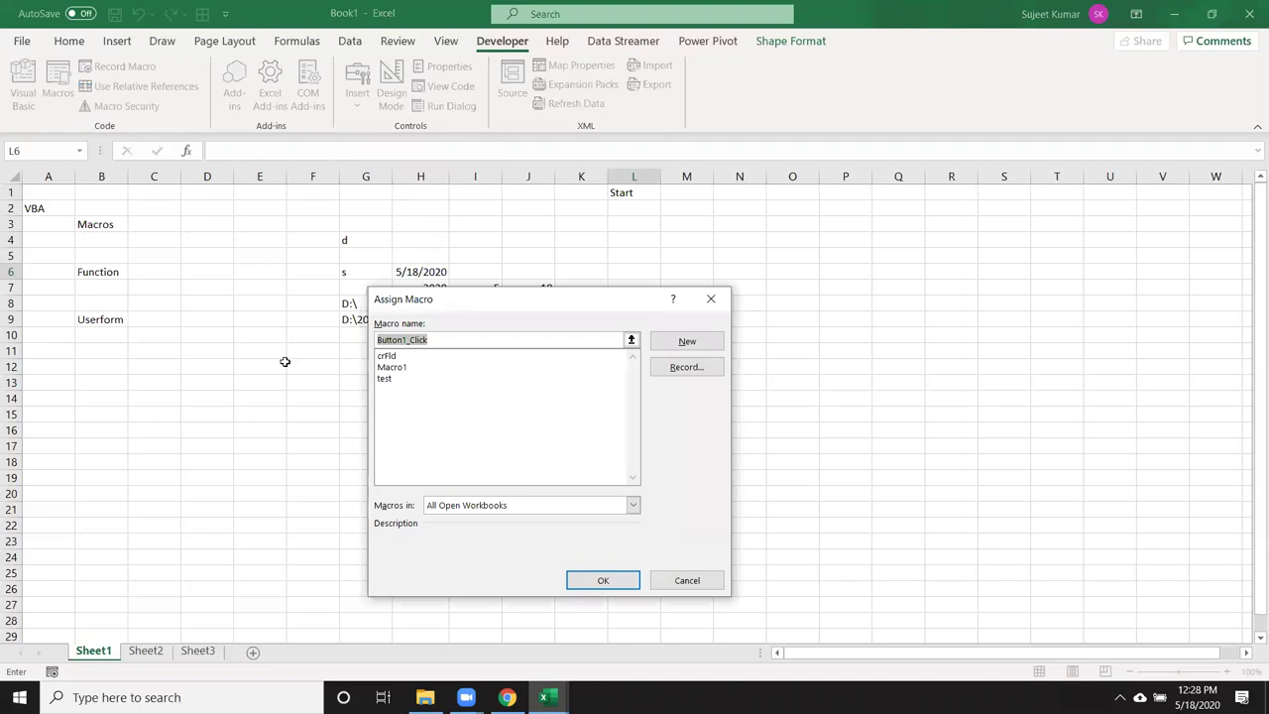
click(392, 357)
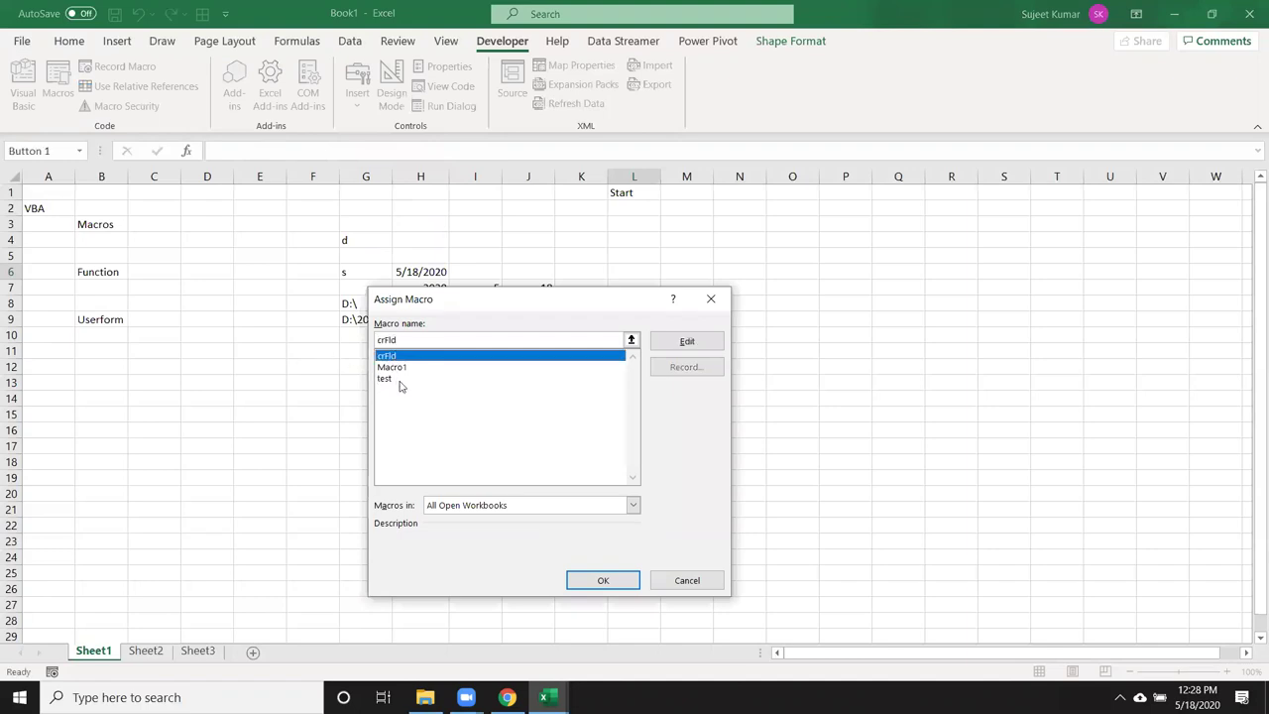
click(602, 581)
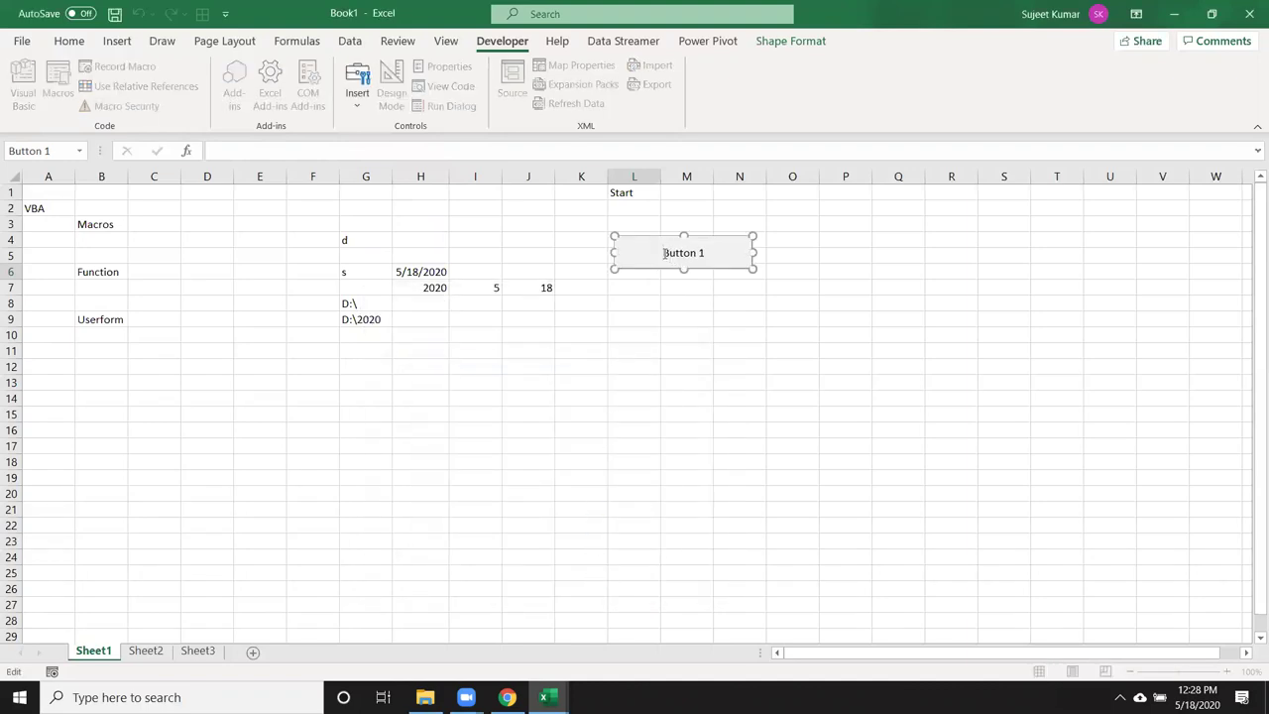
drag(663, 253, 706, 253)
key(BackSpace)
text(Make F)
click(756, 288)
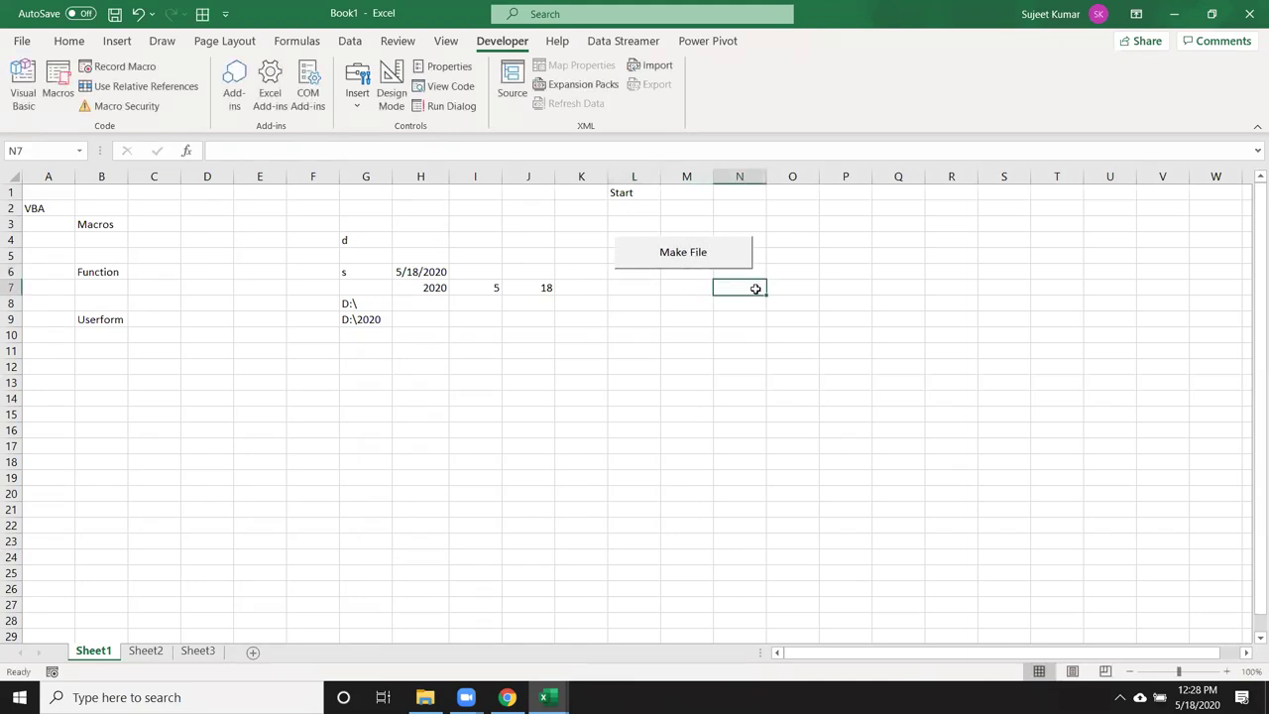
Draw a rounded rectangle shape below the Make File button
click(691, 335)
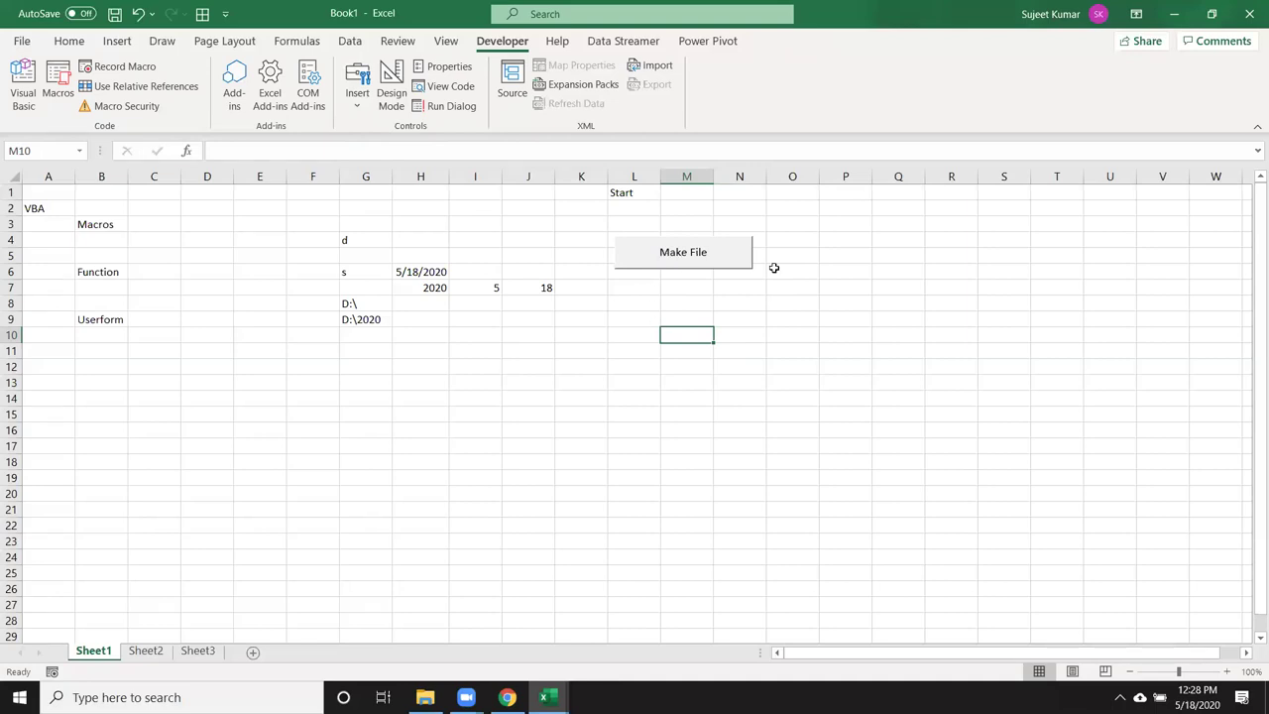
click(115, 44)
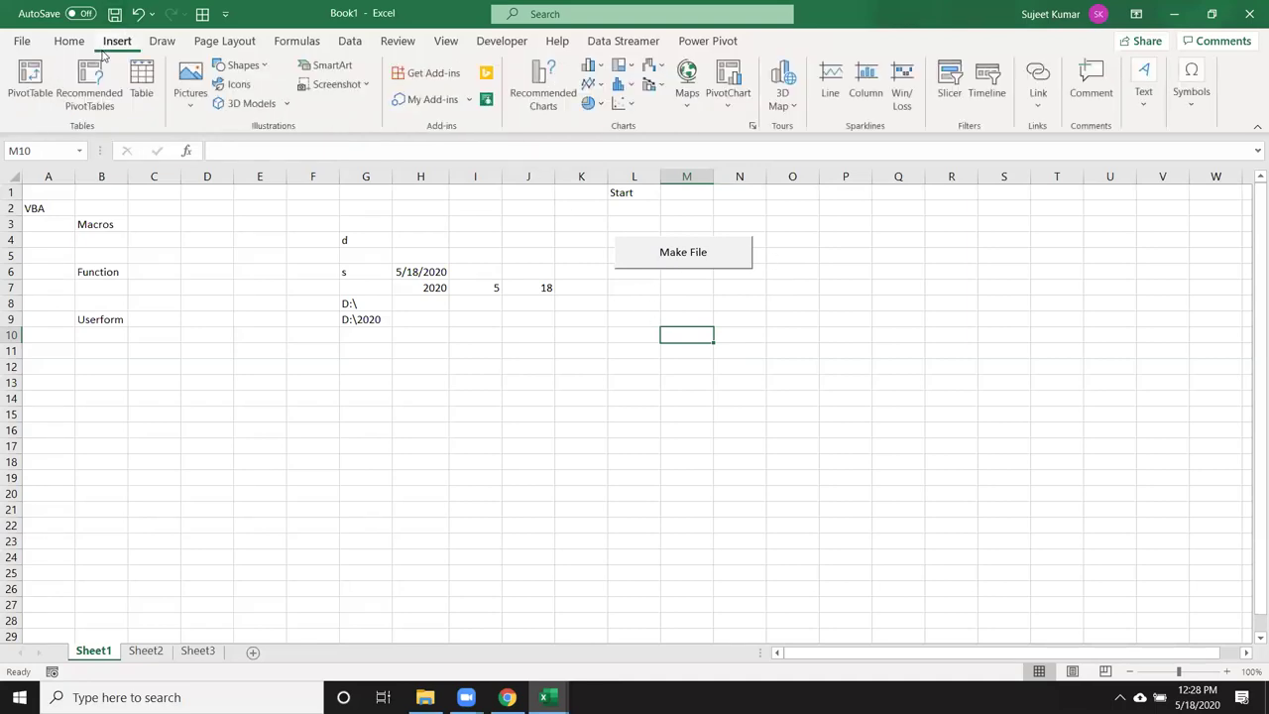
click(285, 104)
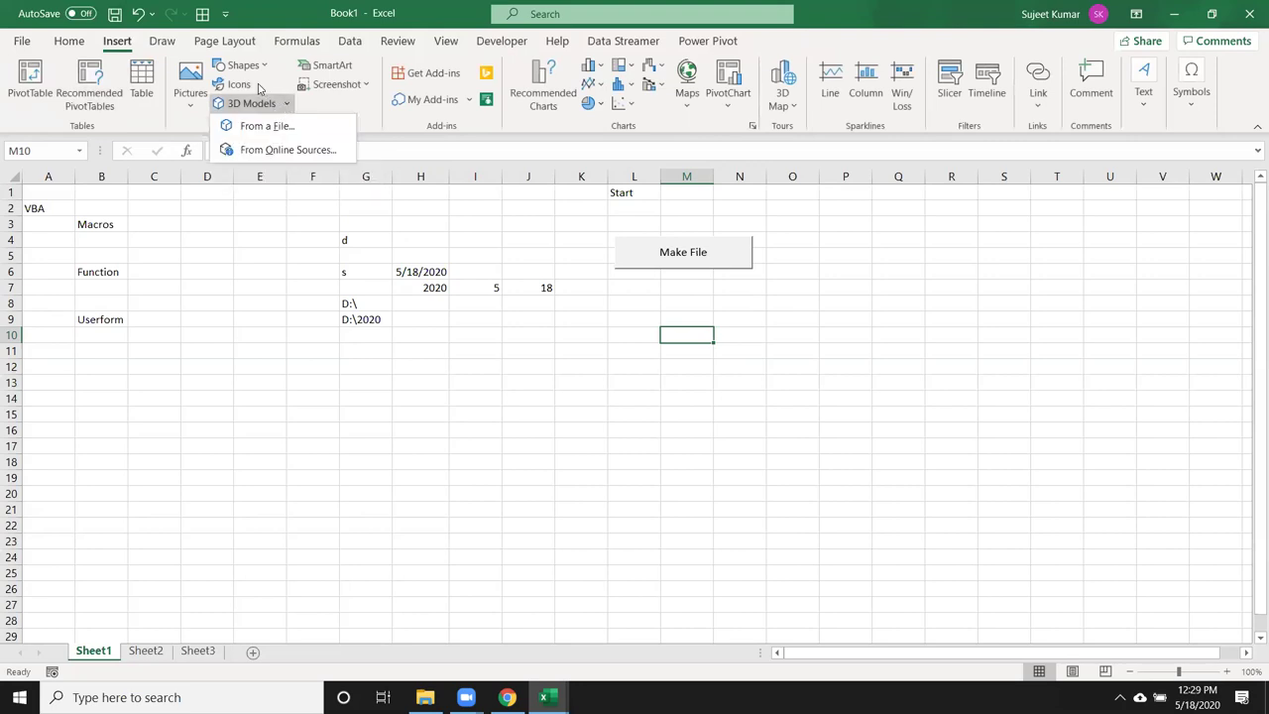
click(267, 68)
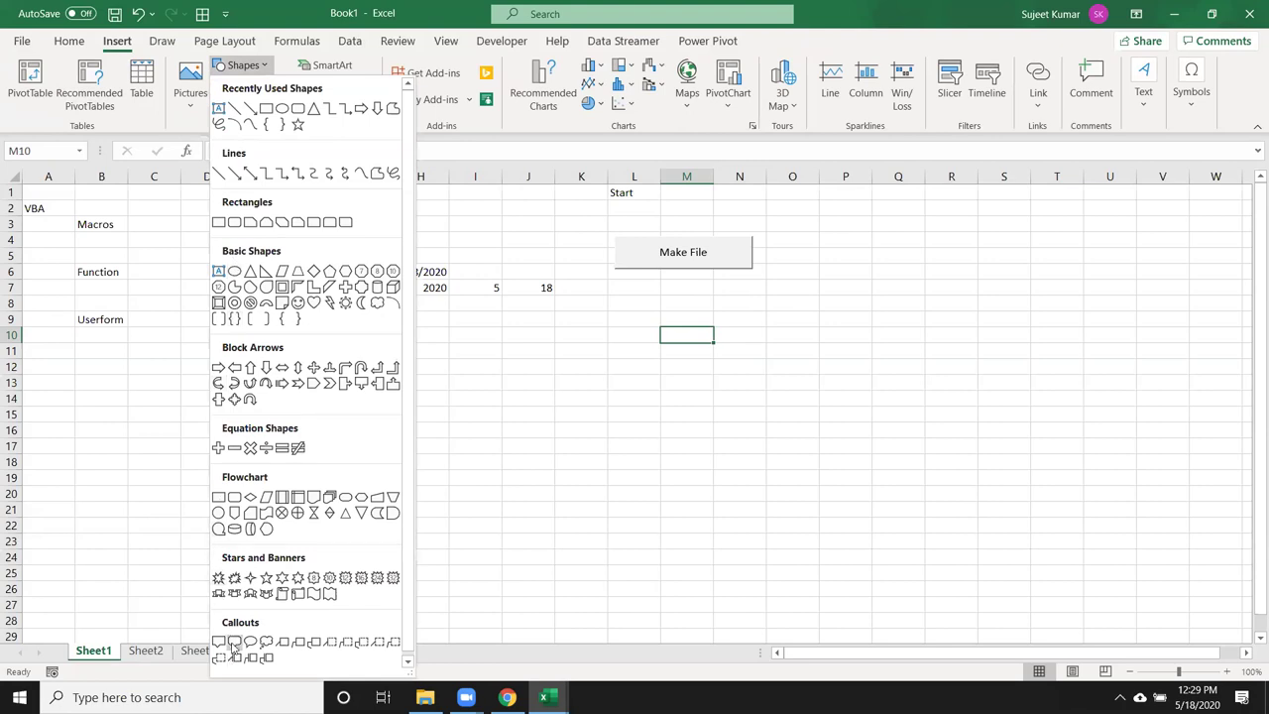
click(297, 110)
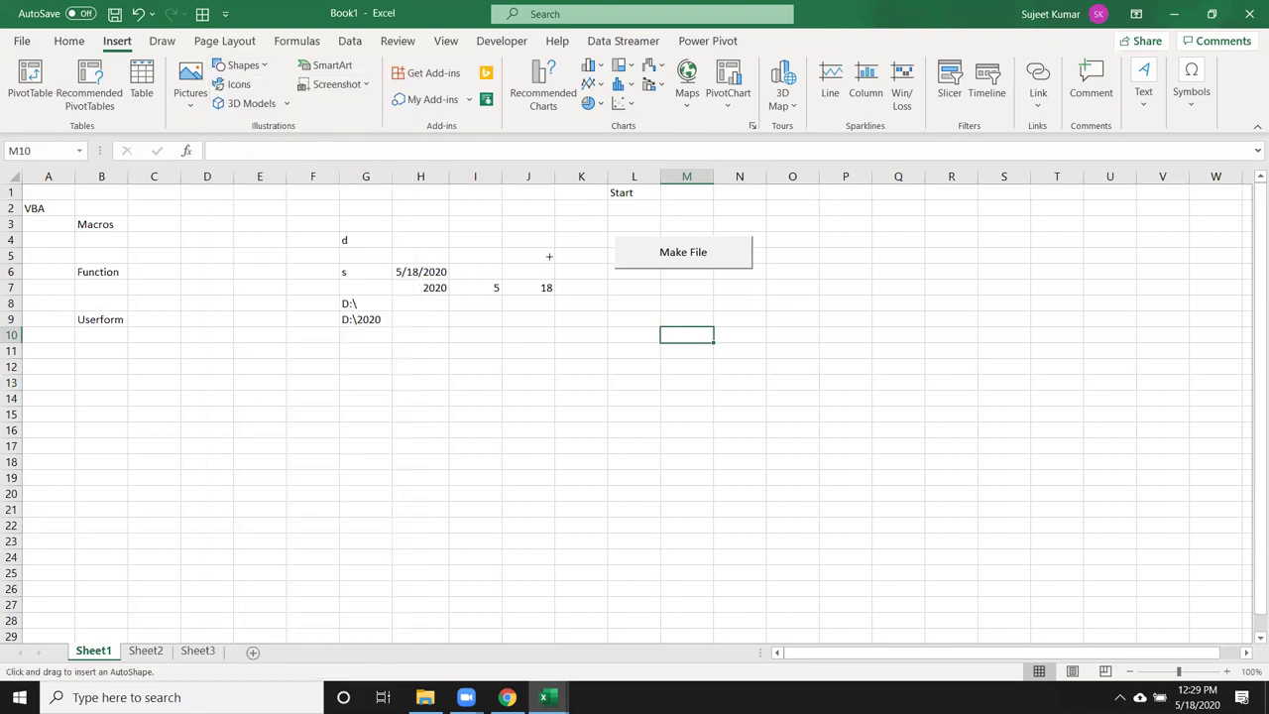
drag(626, 286, 759, 322)
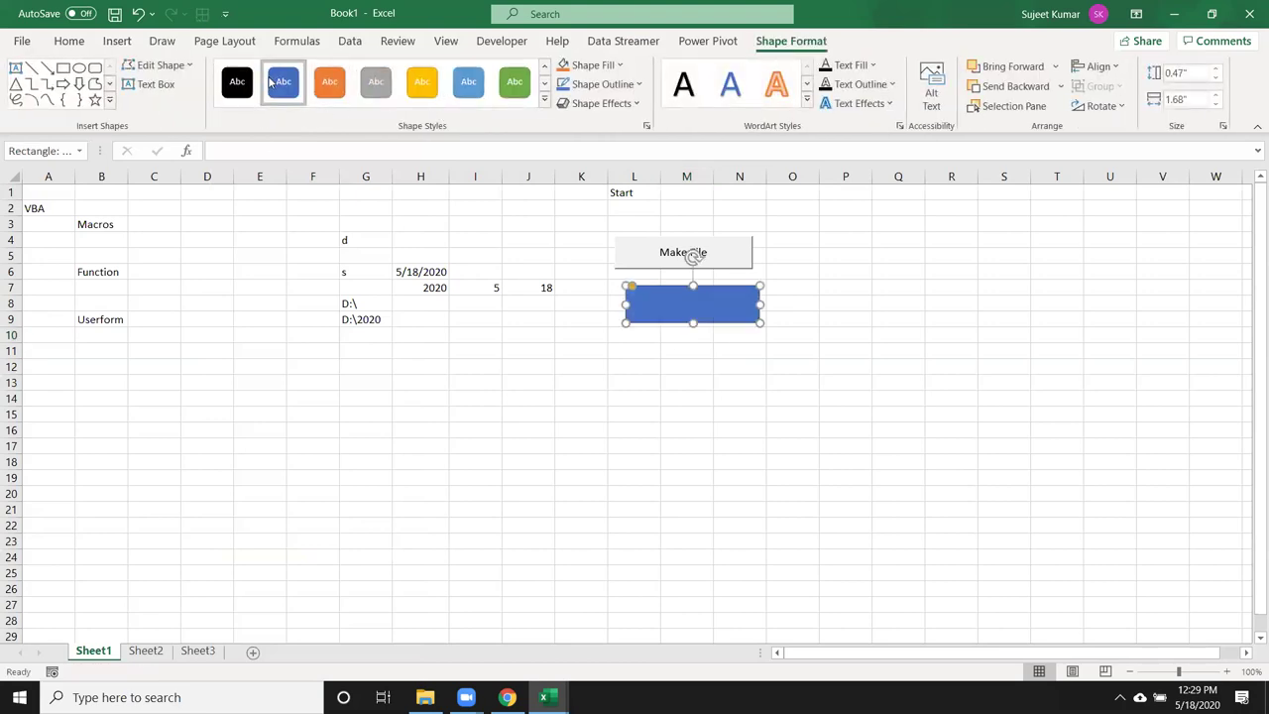
Make the shape black, label it Make File, and centre the text
click(238, 86)
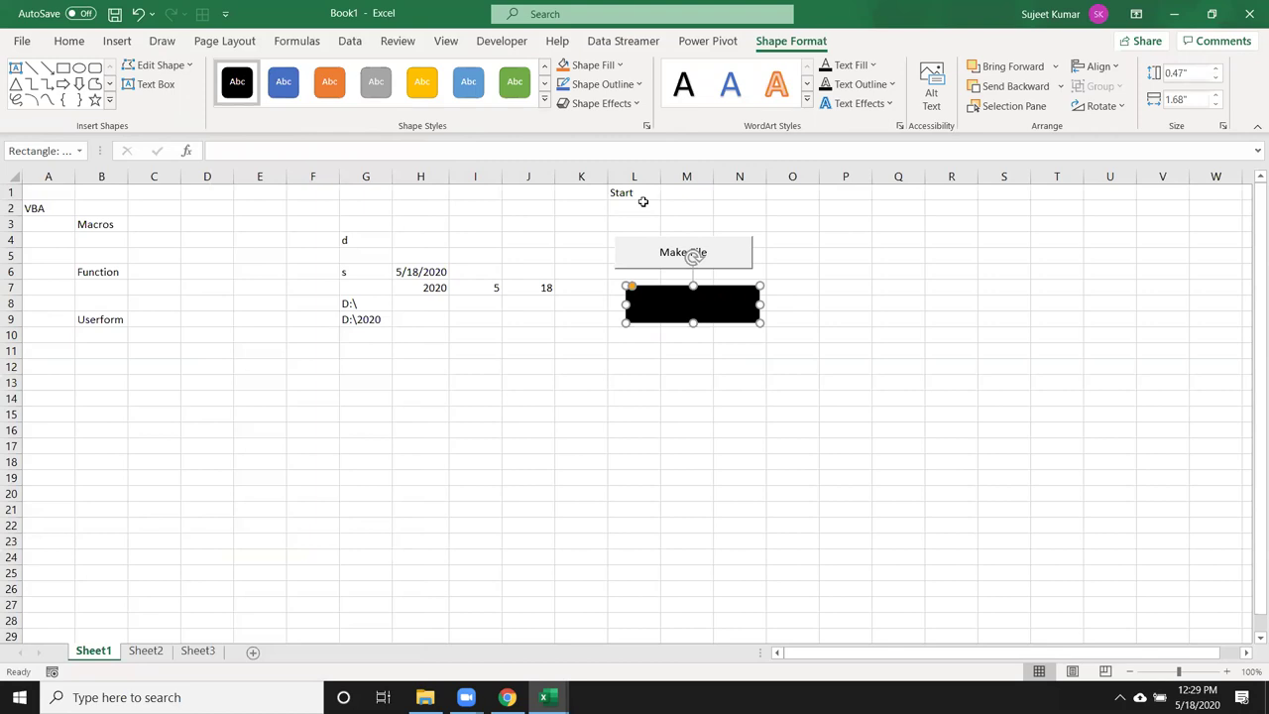
text(Make File)
click(730, 355)
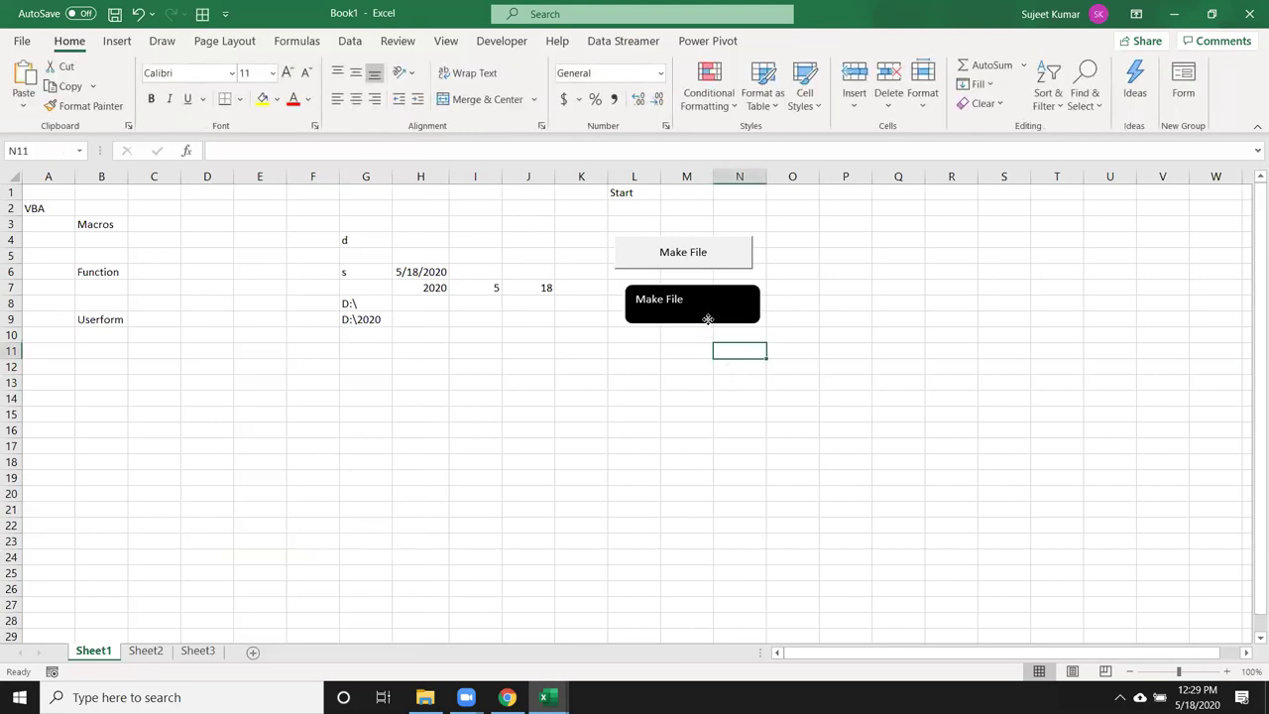
click(708, 319)
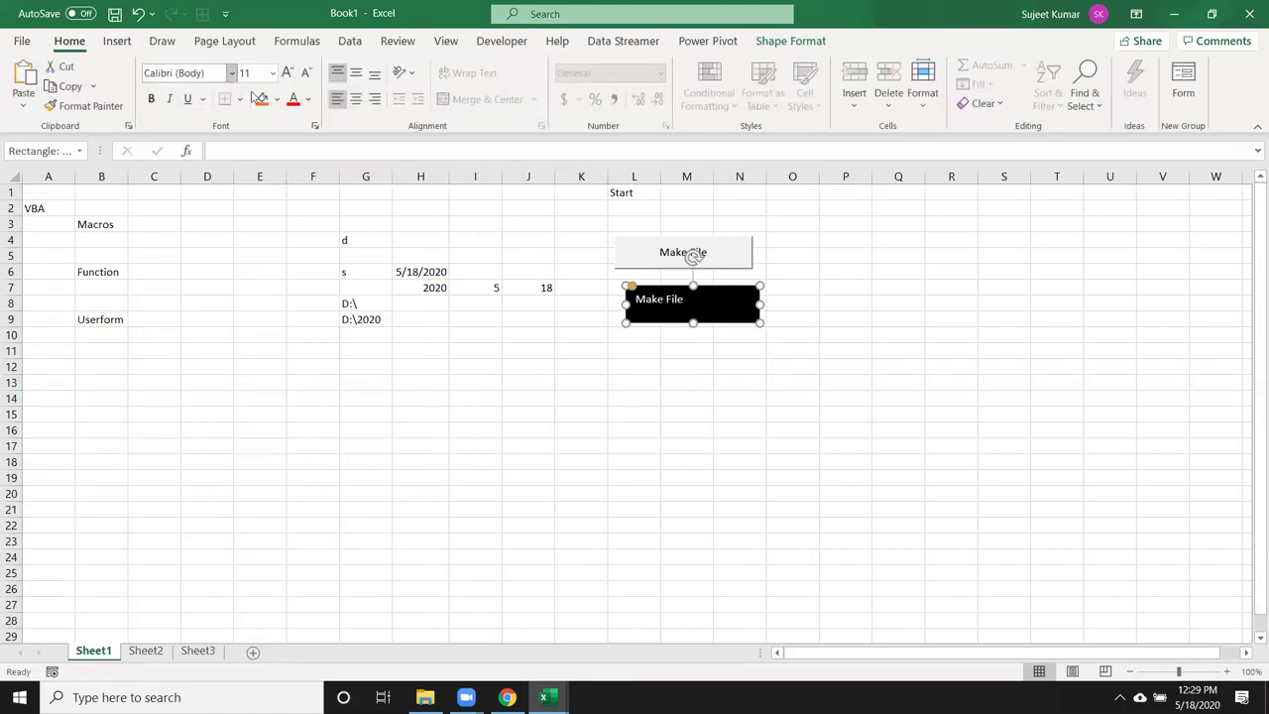
click(353, 103)
click(583, 351)
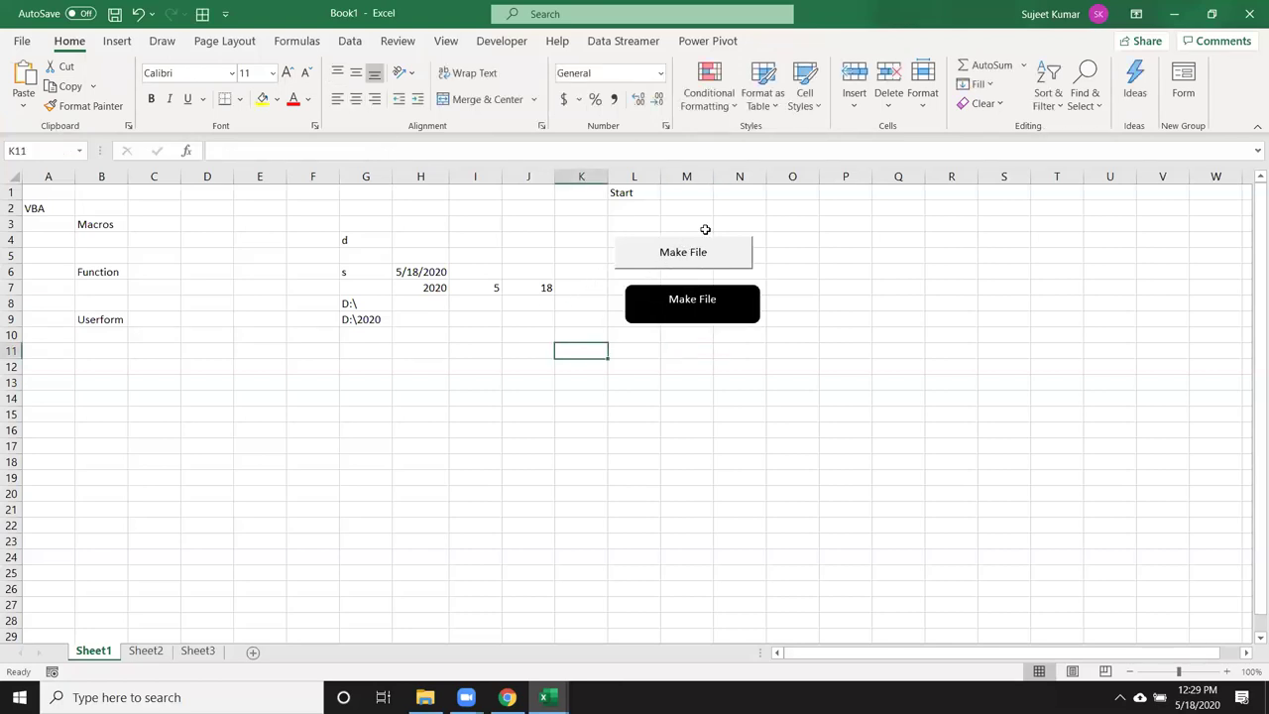
Assign the crFld macro to the black rounded Make File shape via Assign Macro
right_click(716, 301)
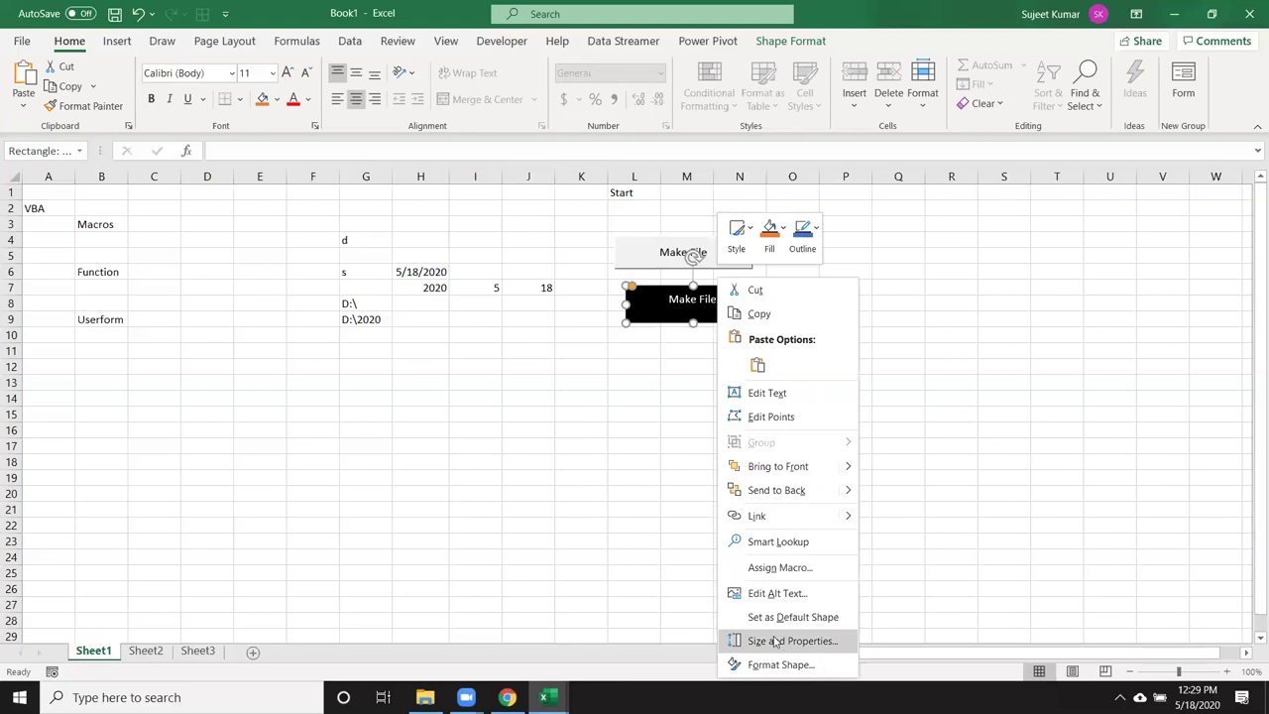
click(790, 570)
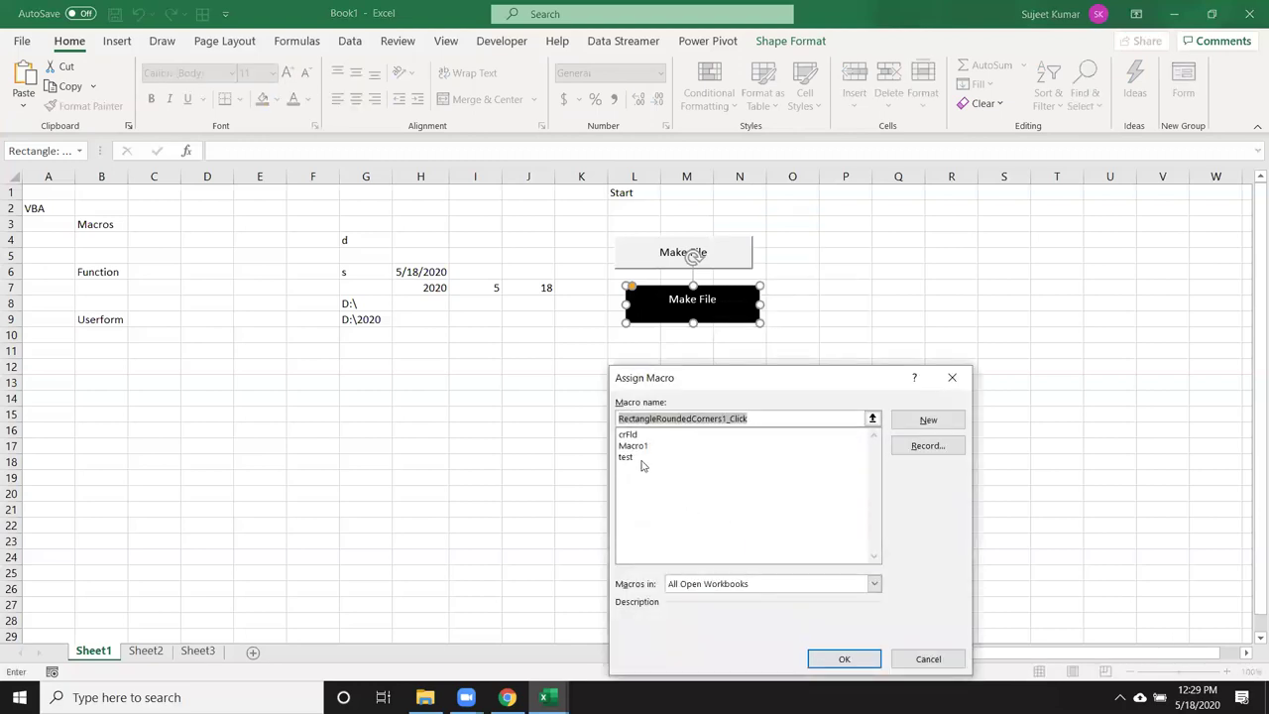
click(643, 457)
click(638, 435)
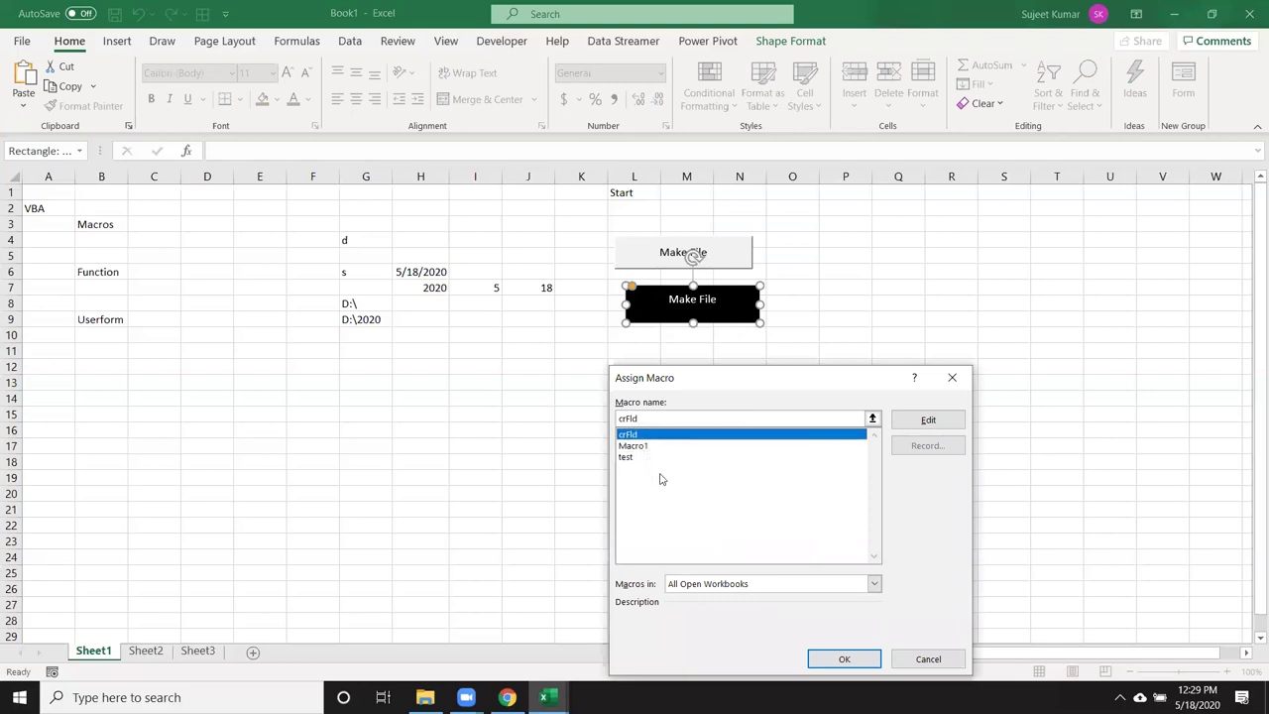
click(842, 661)
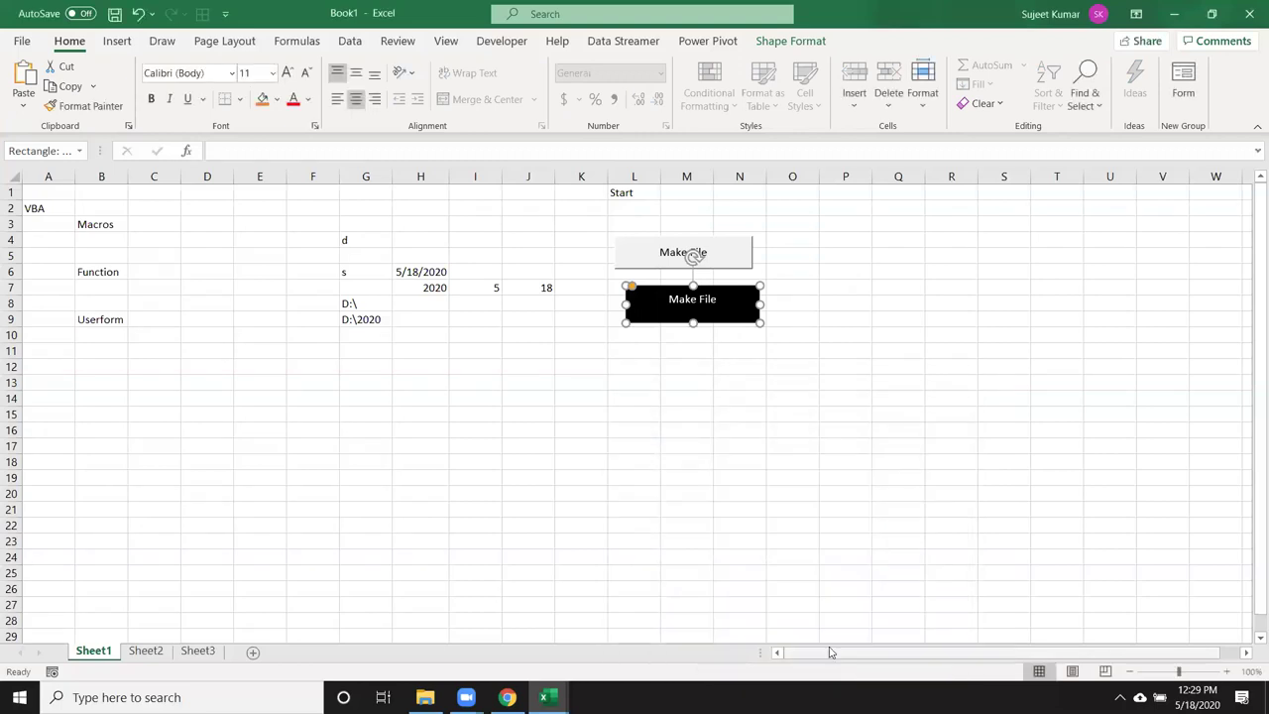
click(773, 543)
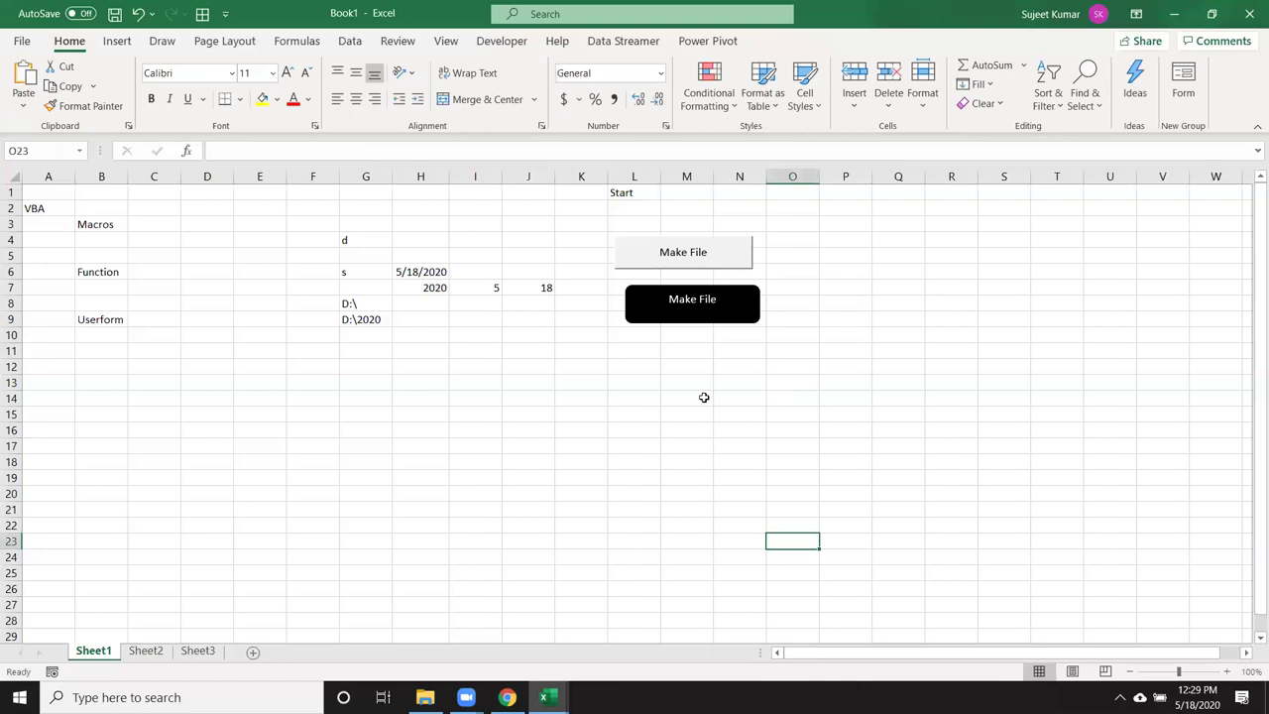
Fix 'momth' to 'Month' in crFld after the compile error, then rerun it to the File / folder Update message
click(687, 316)
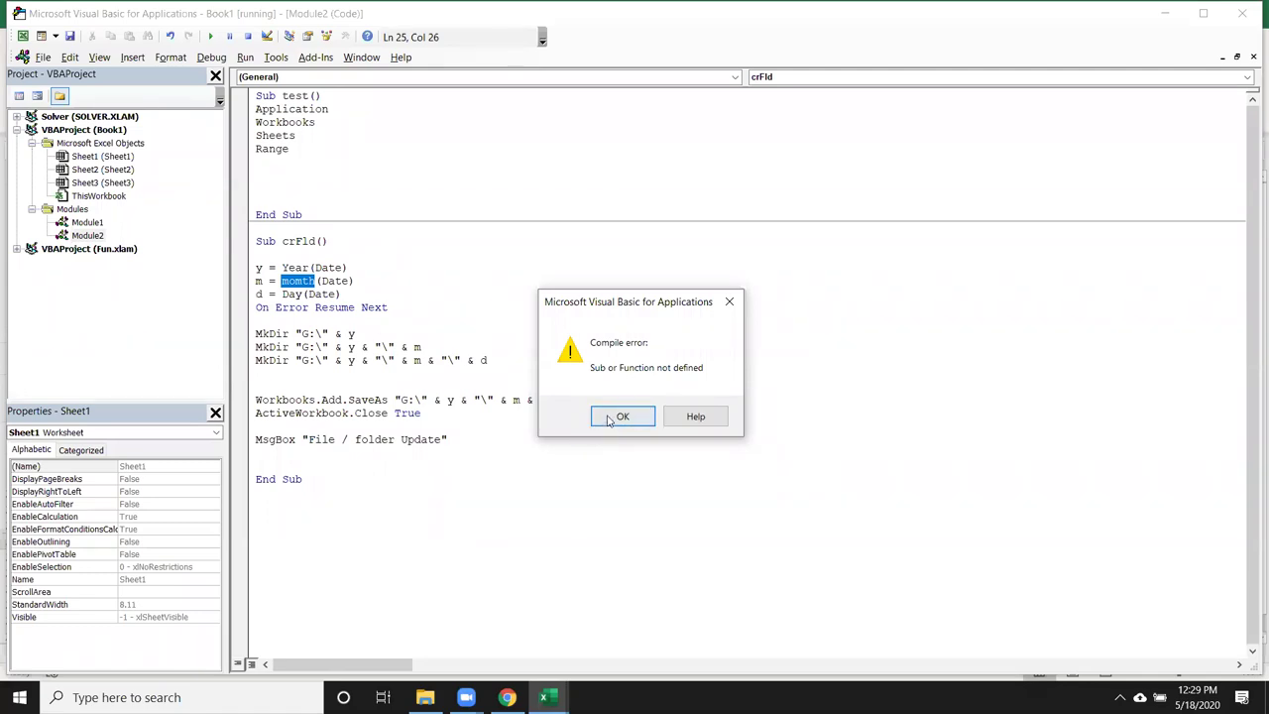
click(606, 419)
click(295, 281)
key(Delete)
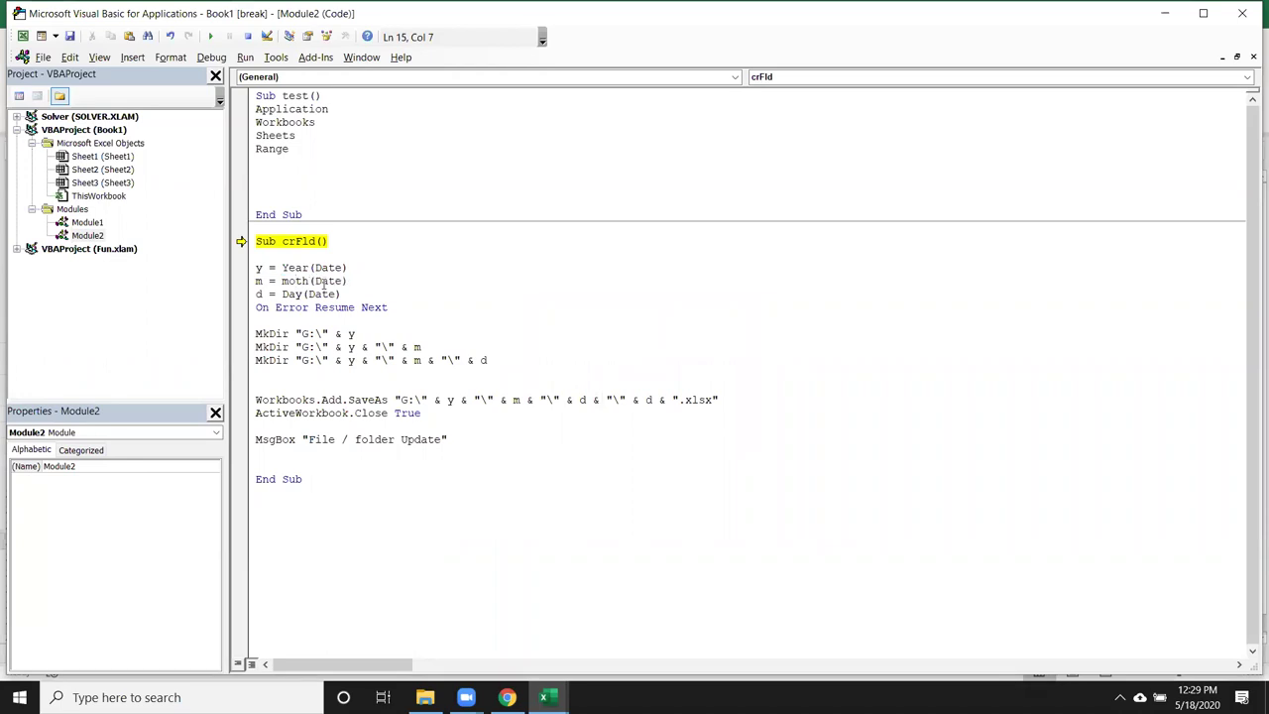
text(n)
click(355, 295)
click(209, 37)
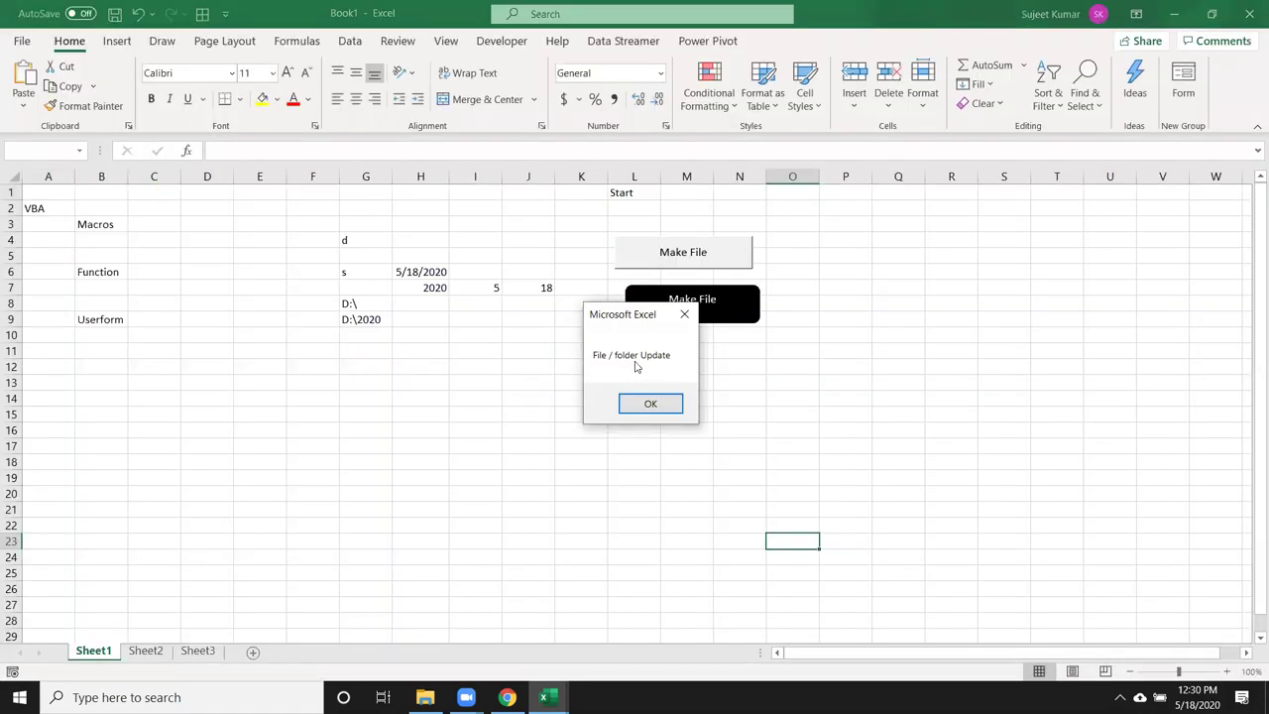
click(652, 403)
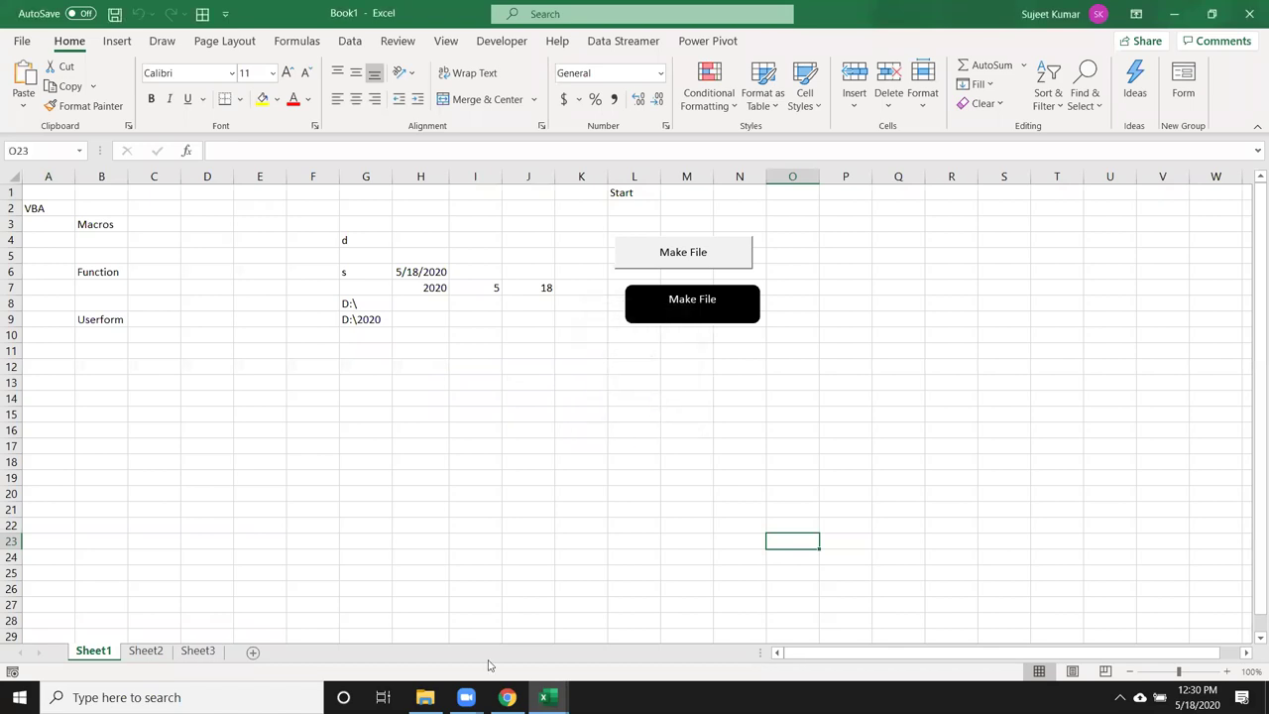
Browse File Explorer to G:\2020\5\18 and select the new workbook 18
click(424, 697)
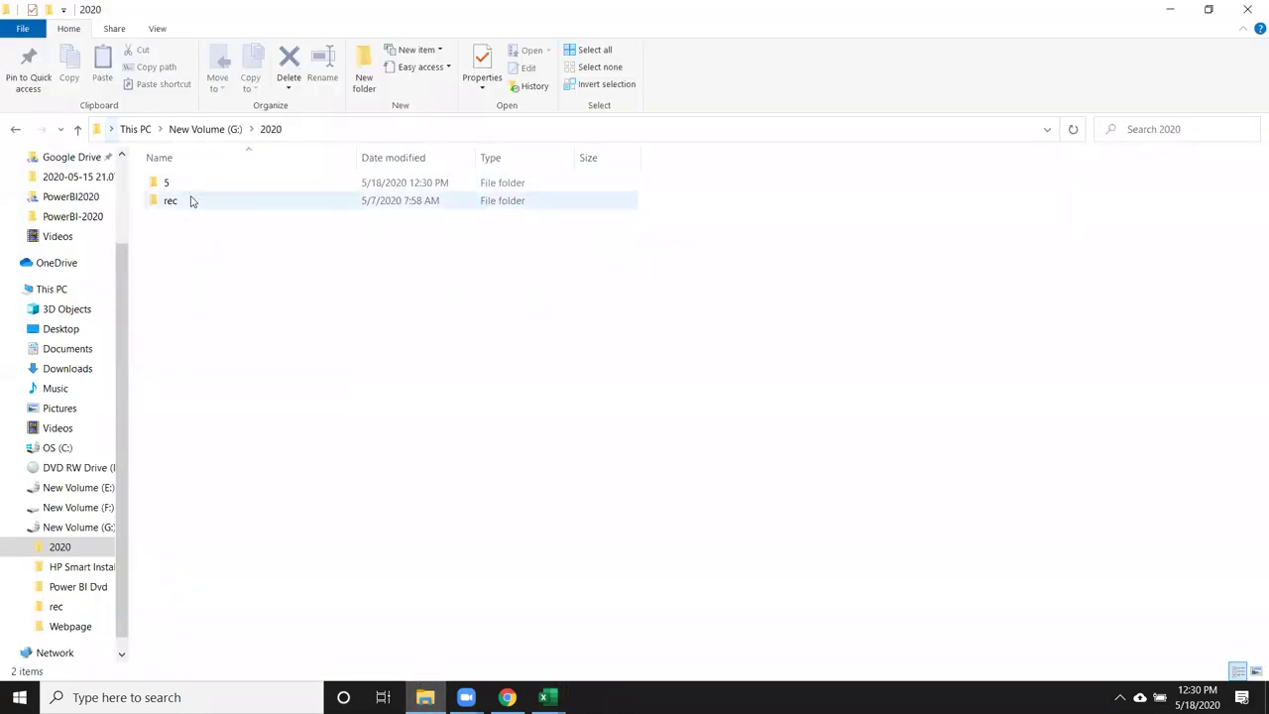
double_click(194, 187)
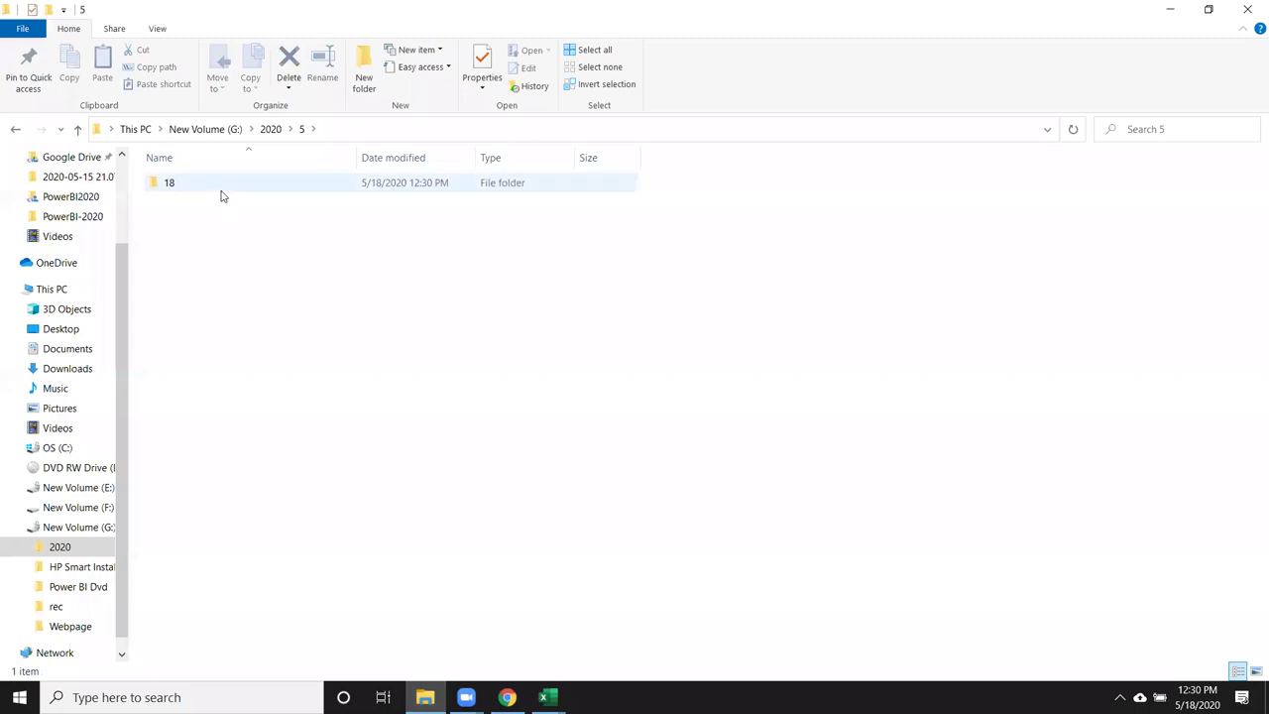
double_click(222, 195)
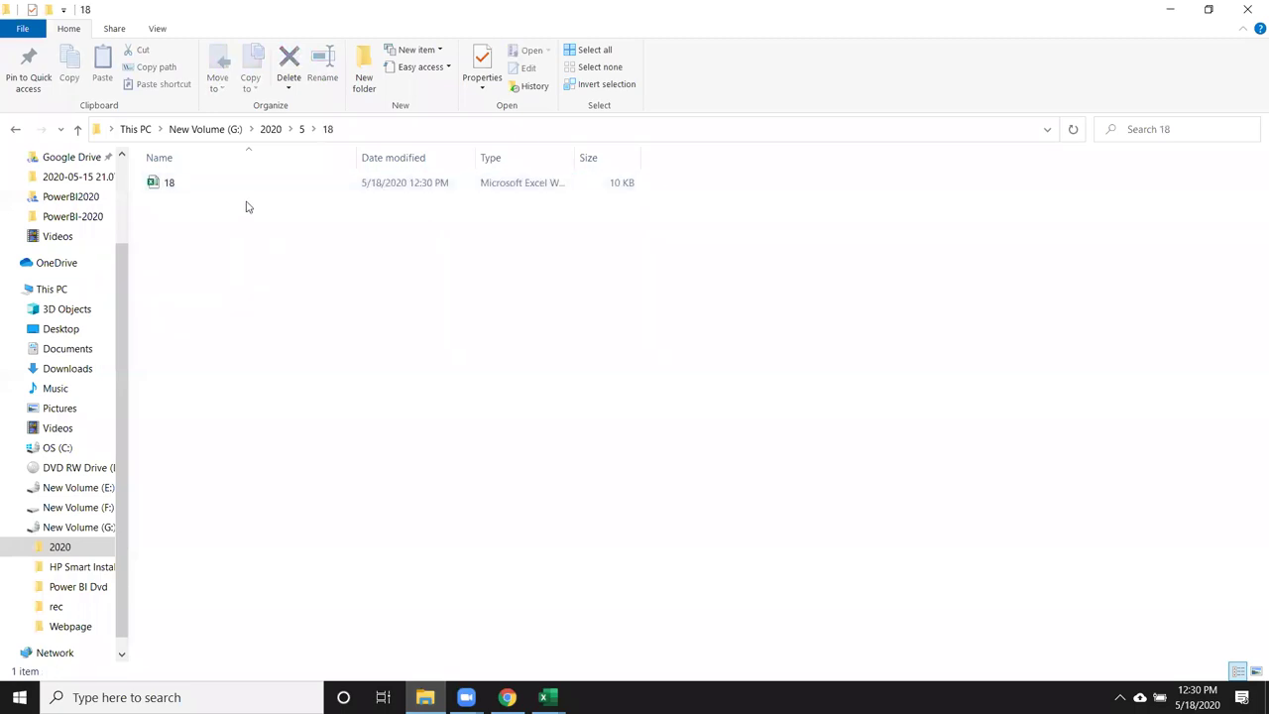
click(247, 190)
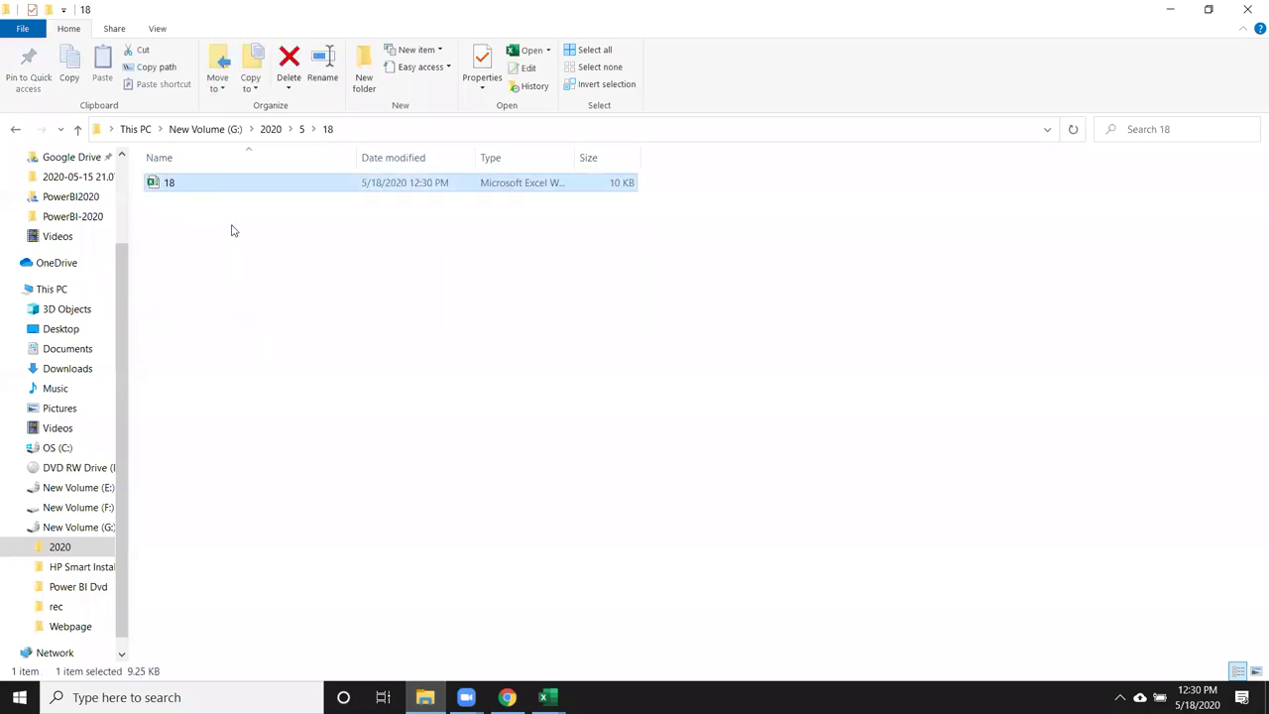
Copy the whole crFld procedure from the VBA editor and open the VBA 12pm WhatsApp chat
key(alt+Tab)
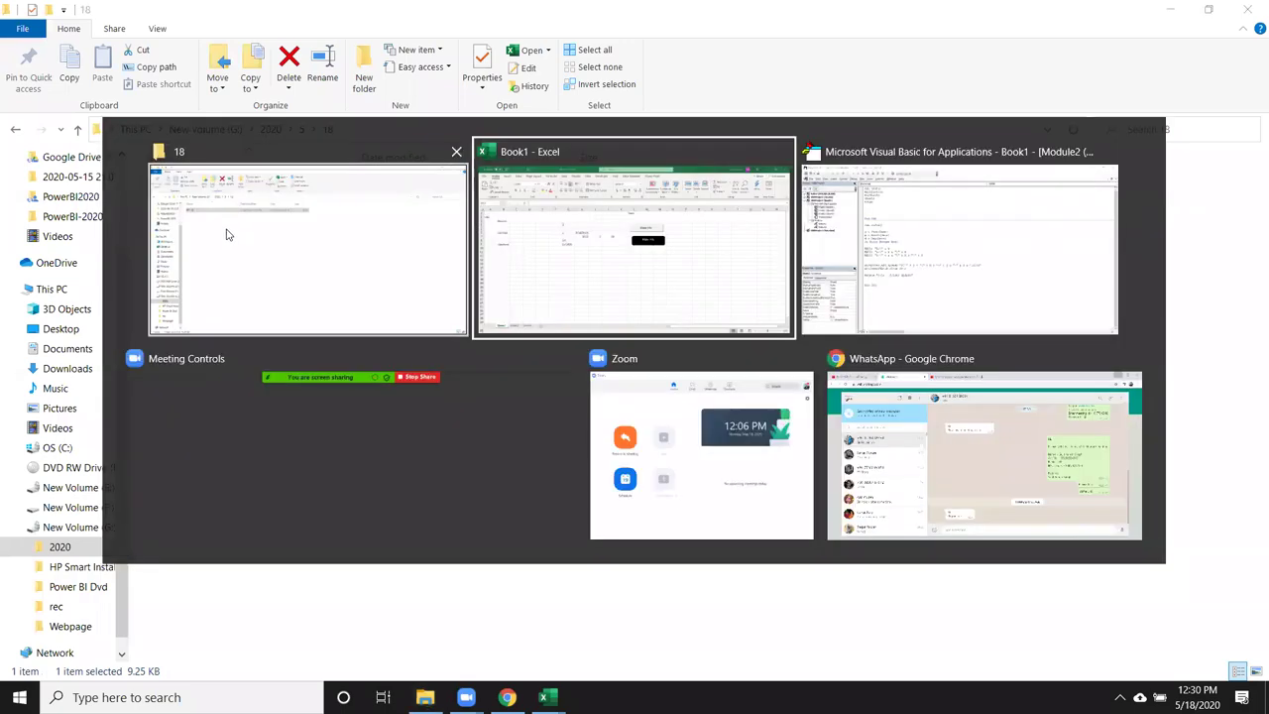
key(alt+Tab)
drag(321, 494, 260, 259)
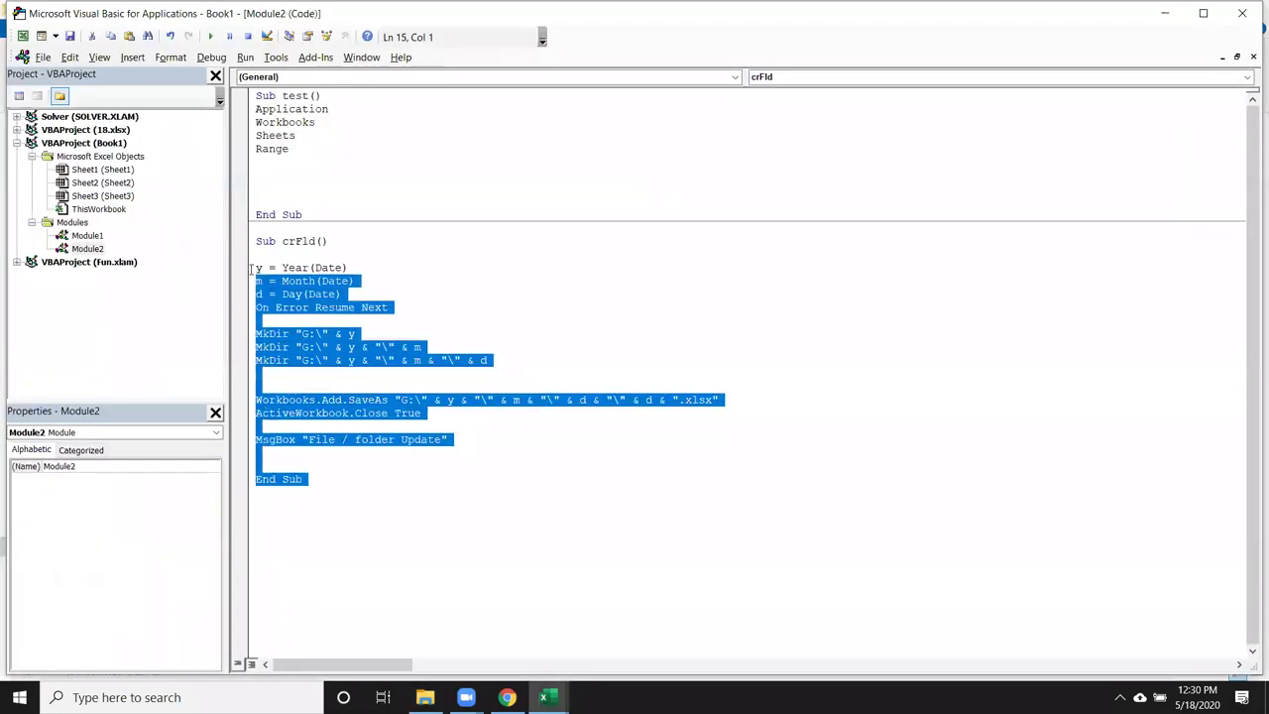
key(ctrl+c)
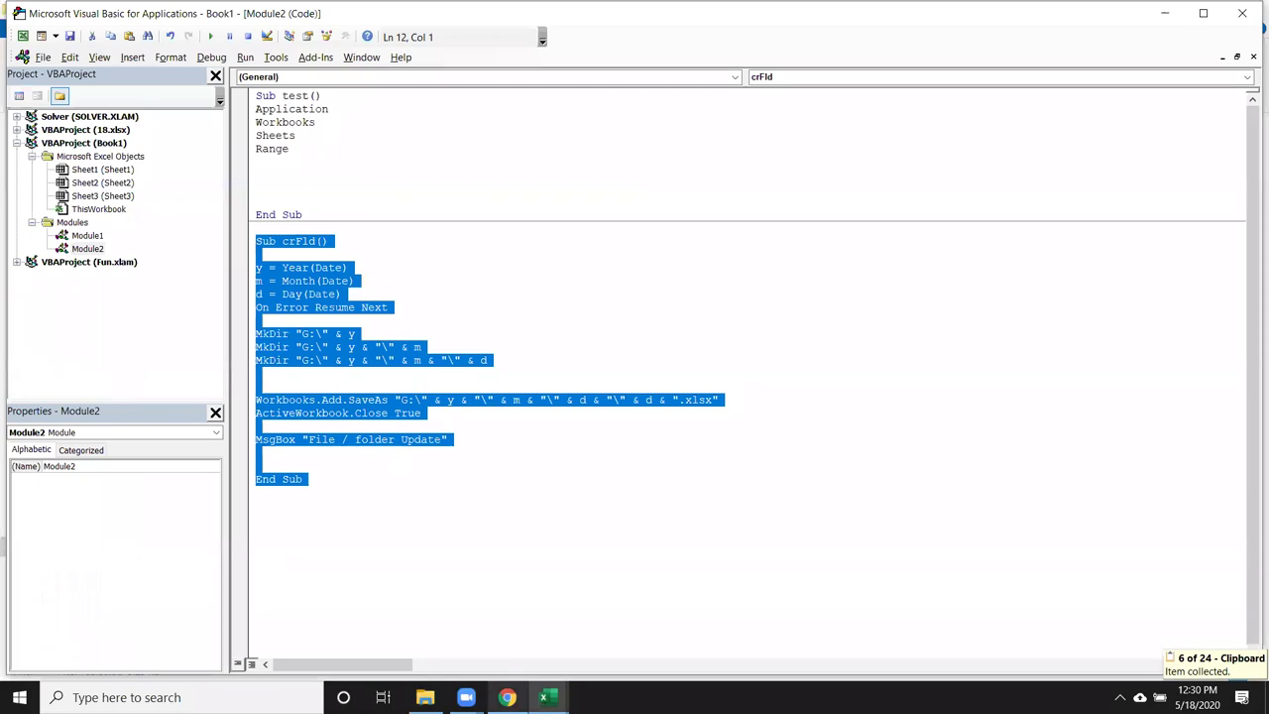
key(alt+Tab)
click(212, 287)
Paste and send the crFld code to the VBA 12pm group, then highlight its MkDir lines
key(ctrl+v)
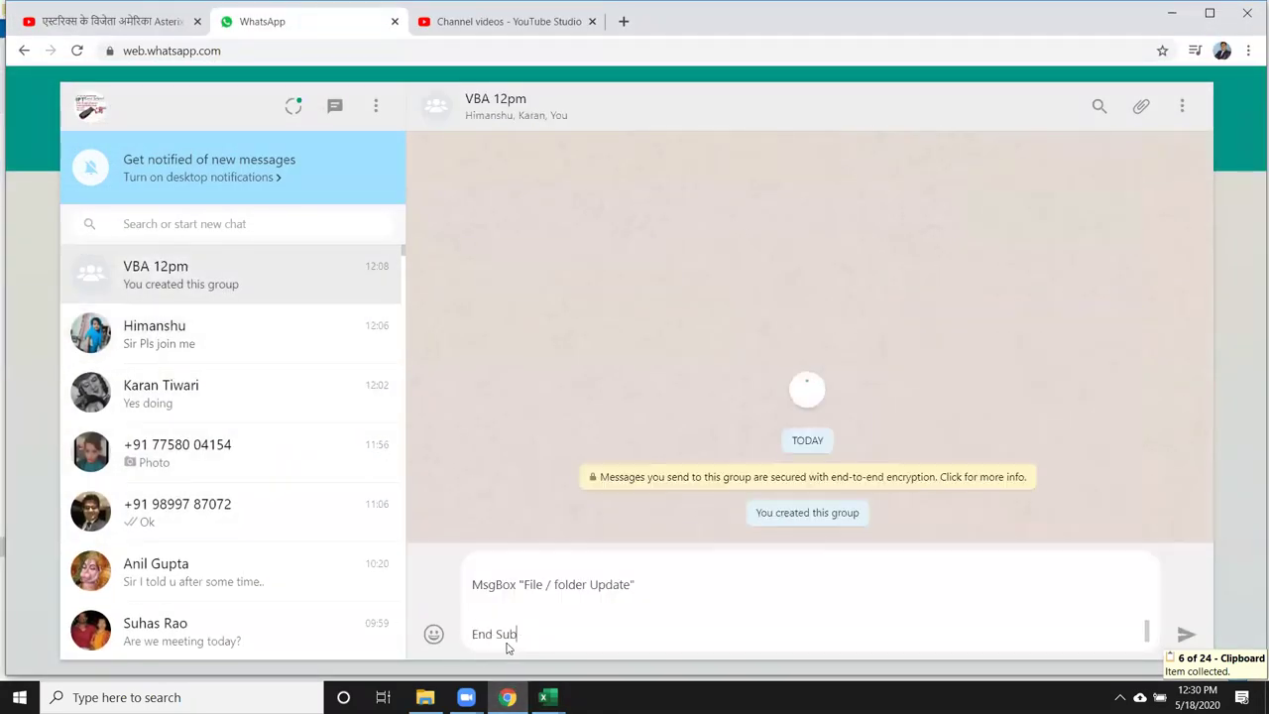
key(Return)
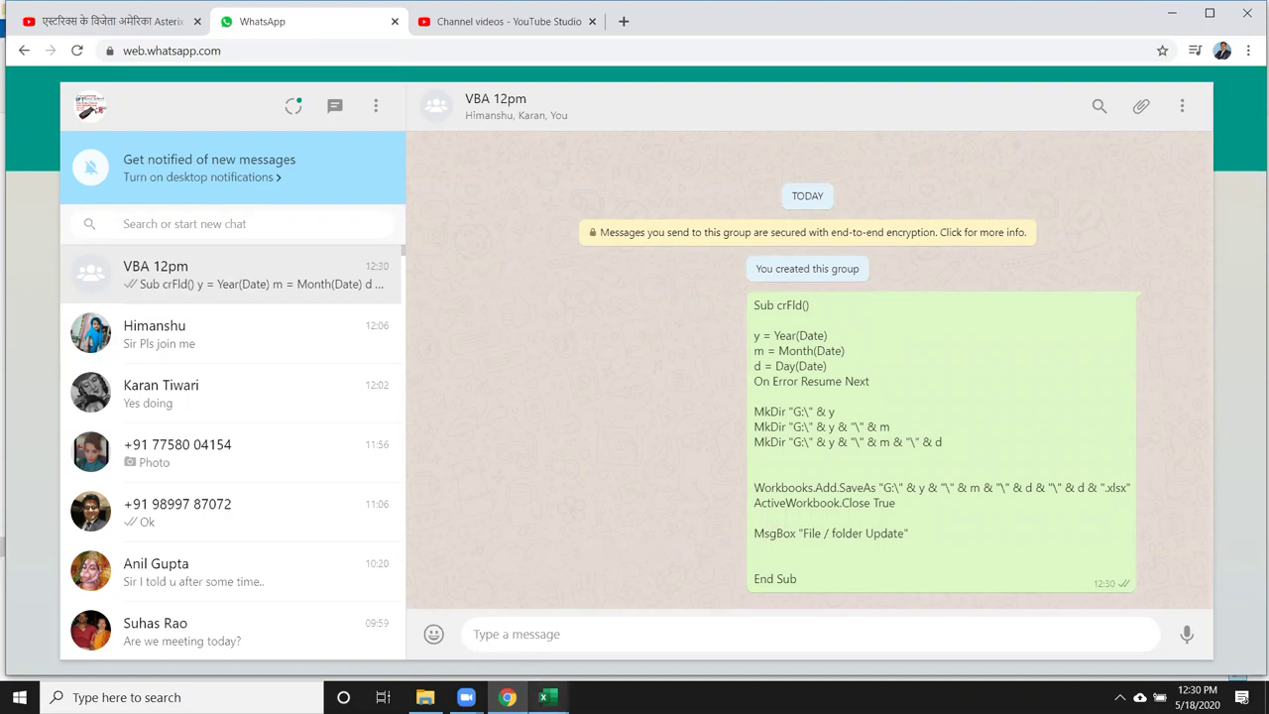
mouse_move(940, 441)
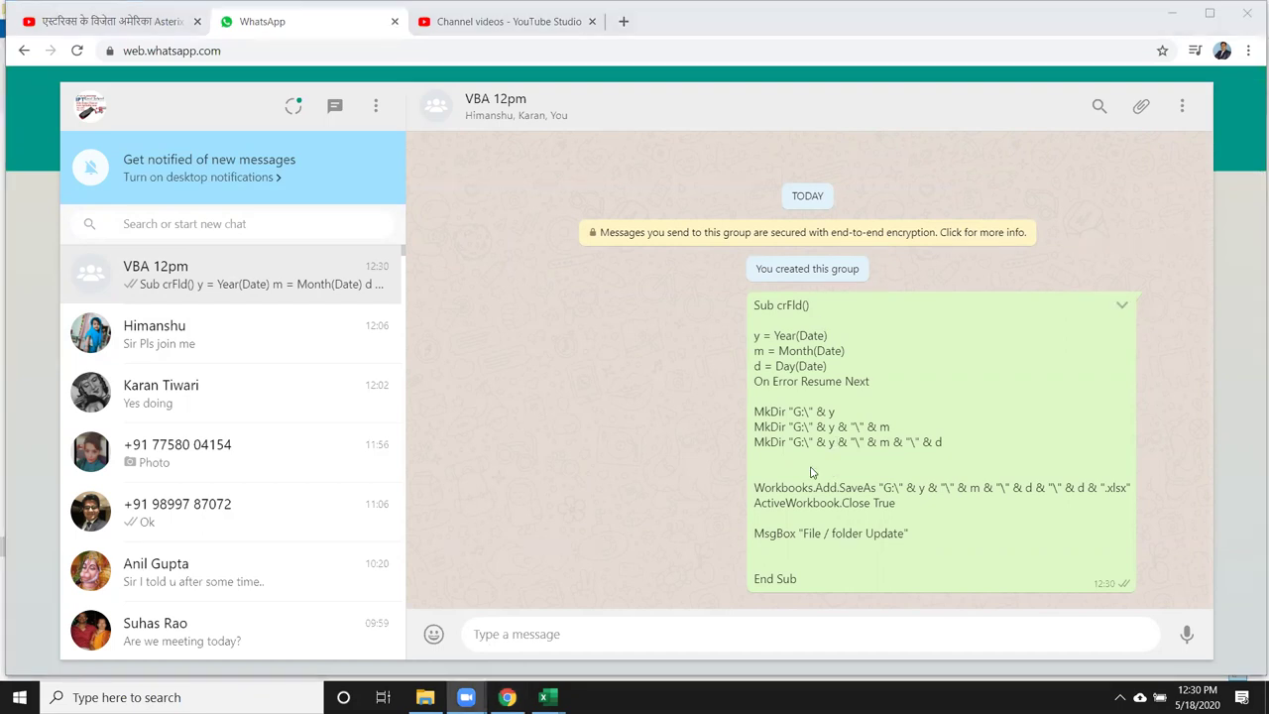
mouse_move(797, 442)
mouse_down()
mouse_move(815, 442)
mouse_move(801, 411)
mouse_up()
click(800, 433)
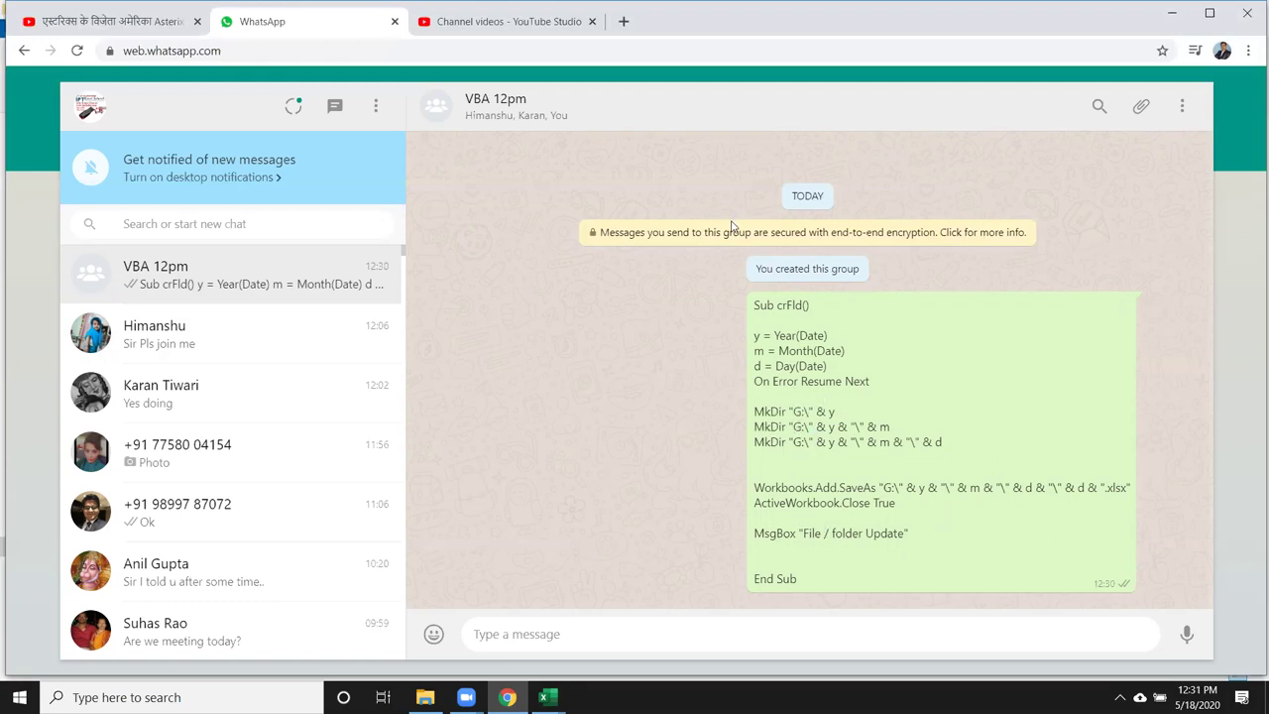
Show the Windows desktop with Win+D, minimising the browser
key(super+d)
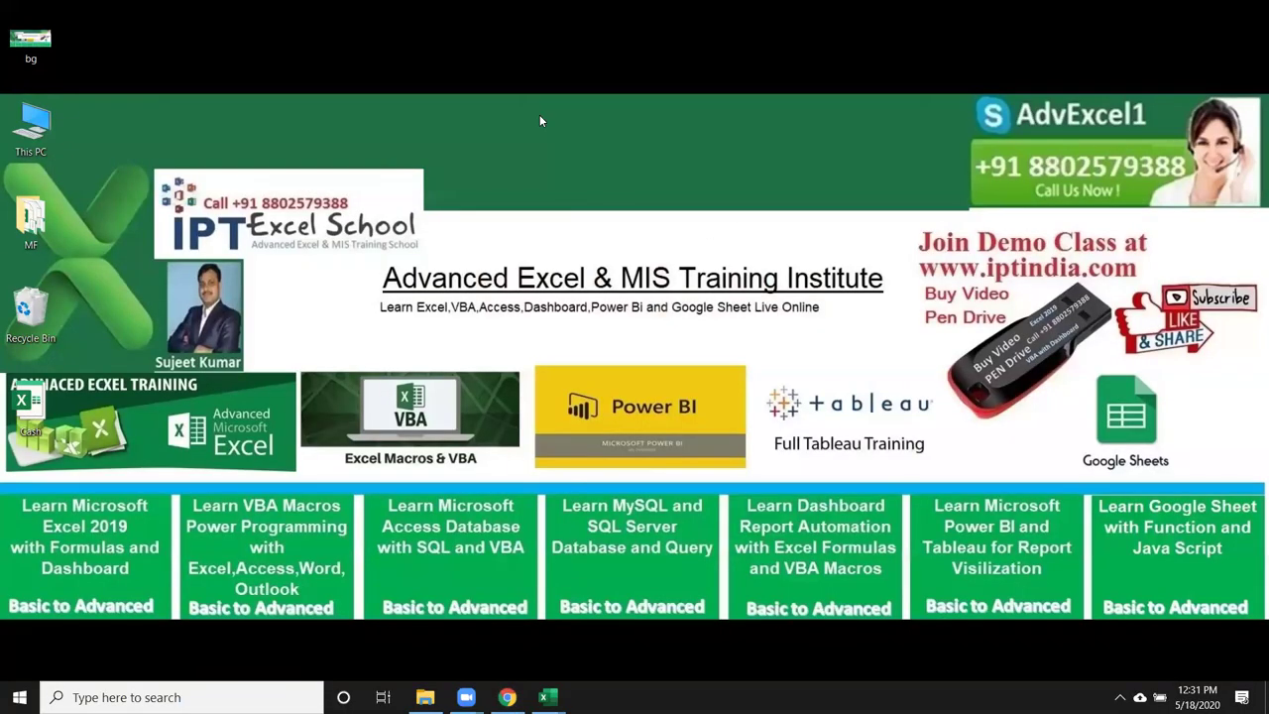